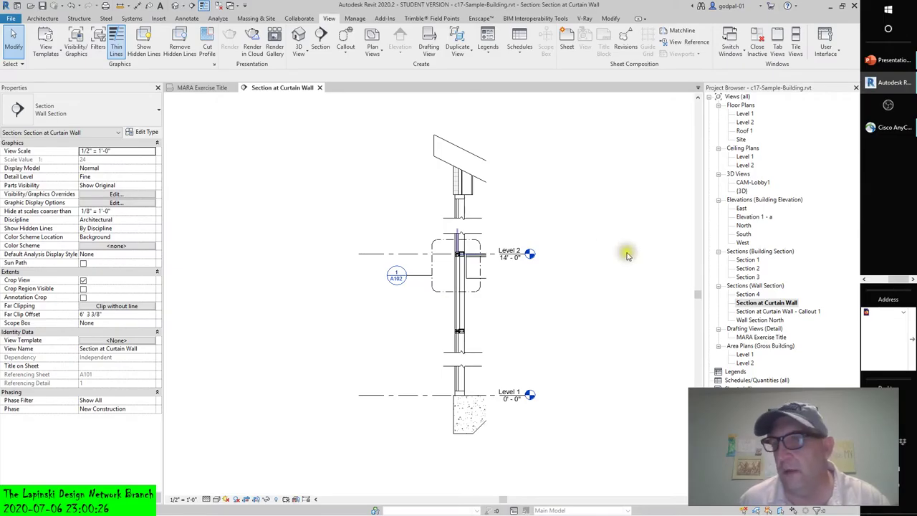
# Return to the parent Section at Curtain Wall view and window-select all its wall-section elements
pyautogui.click(808, 311)
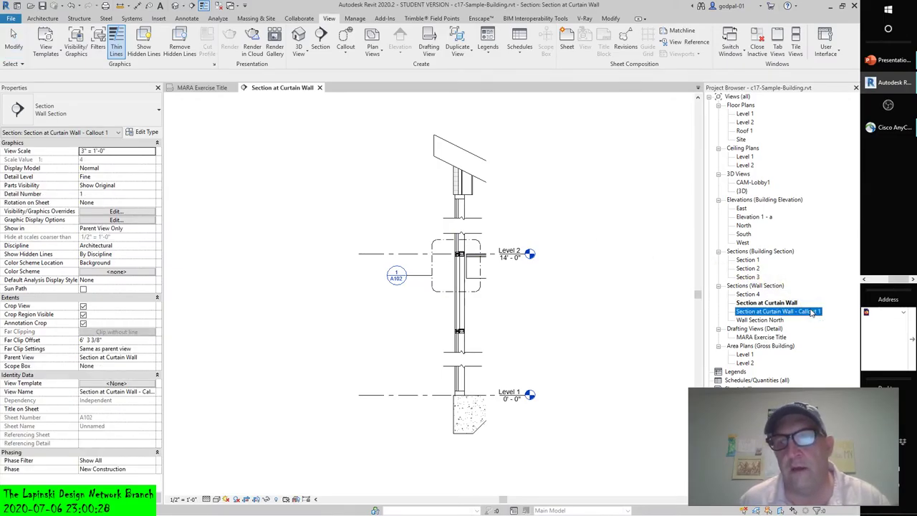
pyautogui.click(775, 304)
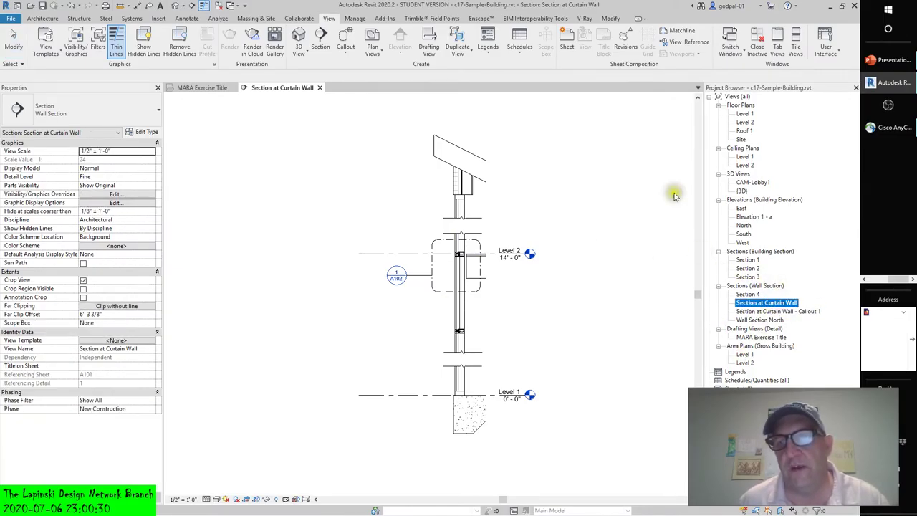
pyautogui.click(580, 150)
pyautogui.moveTo(346, 120); pyautogui.dragTo(617, 445)
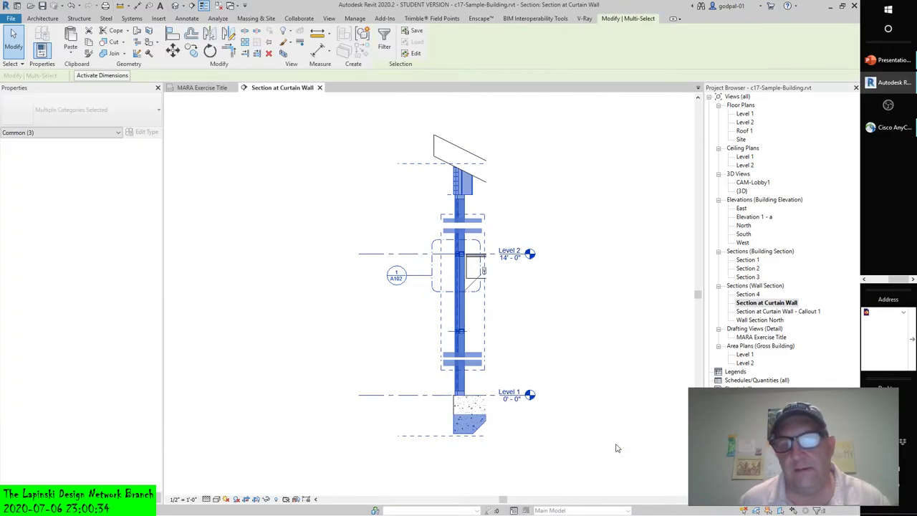
pyautogui.click(586, 416)
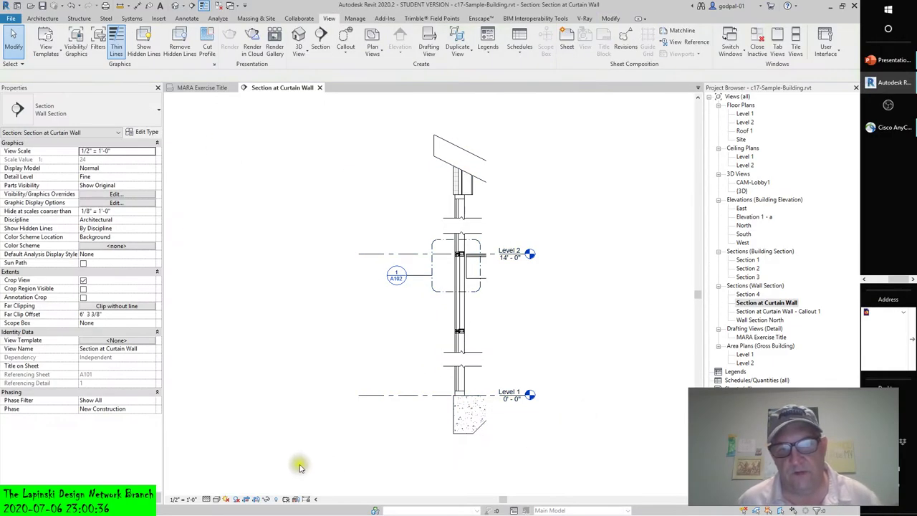
# Reselect the wall-section elements and create a group, reviewing and accepting the ungroupable-elements warning
pyautogui.hotkey('ctrl', 'Left')
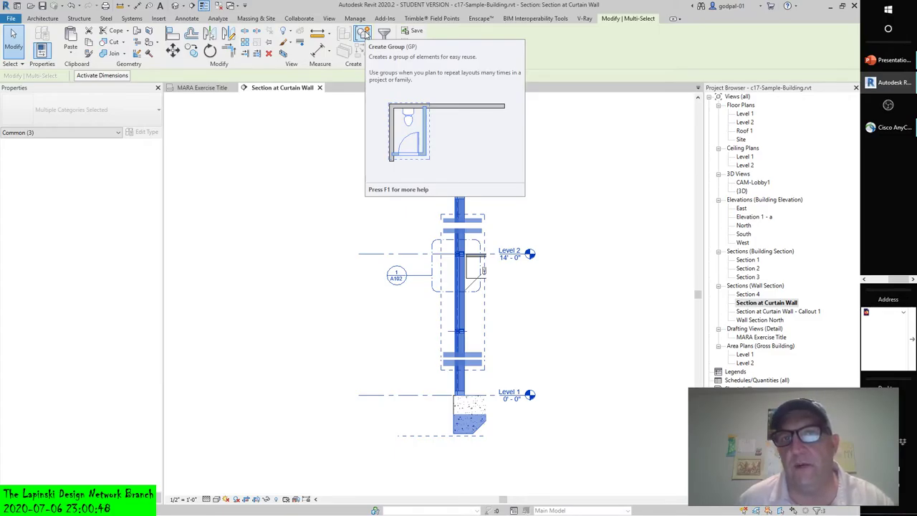
pyautogui.click(364, 33)
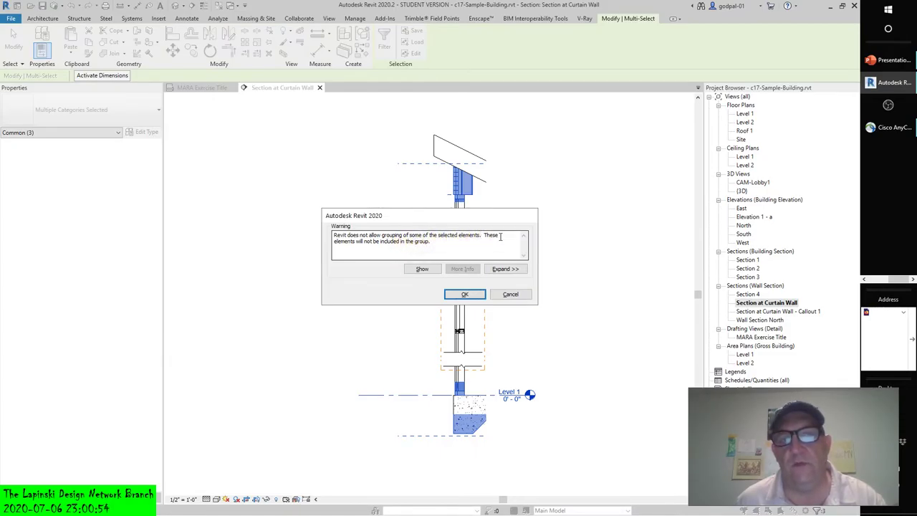
pyautogui.click(512, 273)
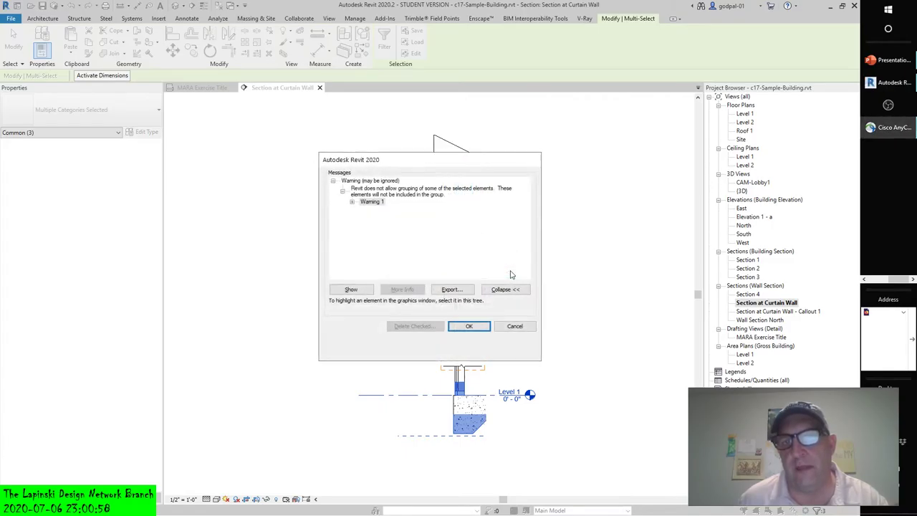
pyautogui.doubleClick(364, 202)
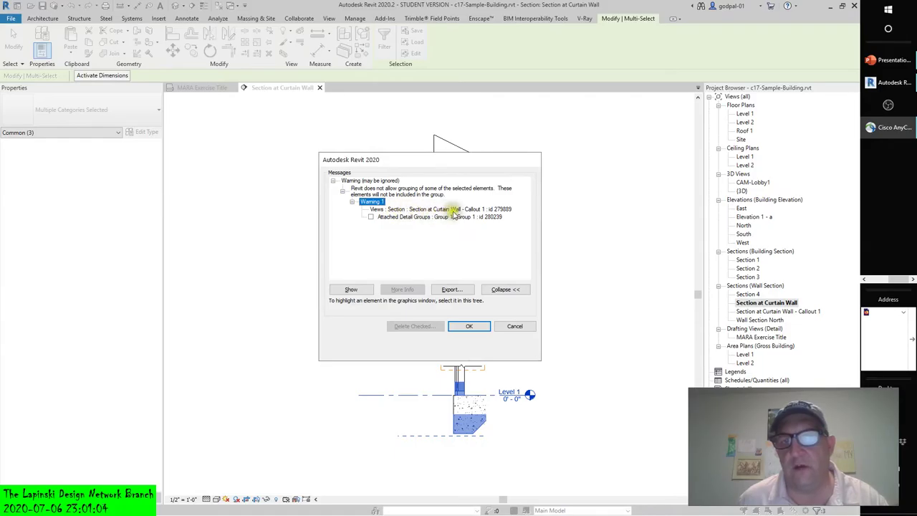
pyautogui.click(469, 327)
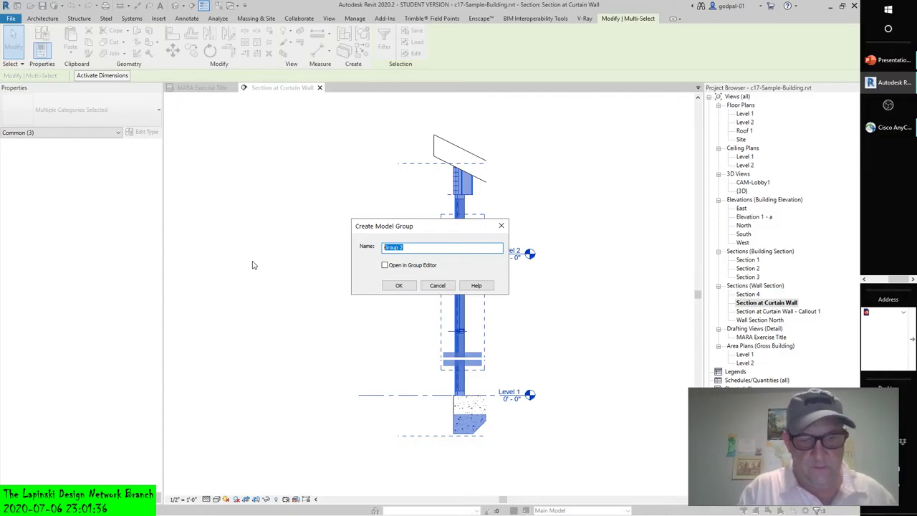
# Enter 'G-Section-Curtain wall Kawneer' as the new model group's name
pyautogui.write('G')
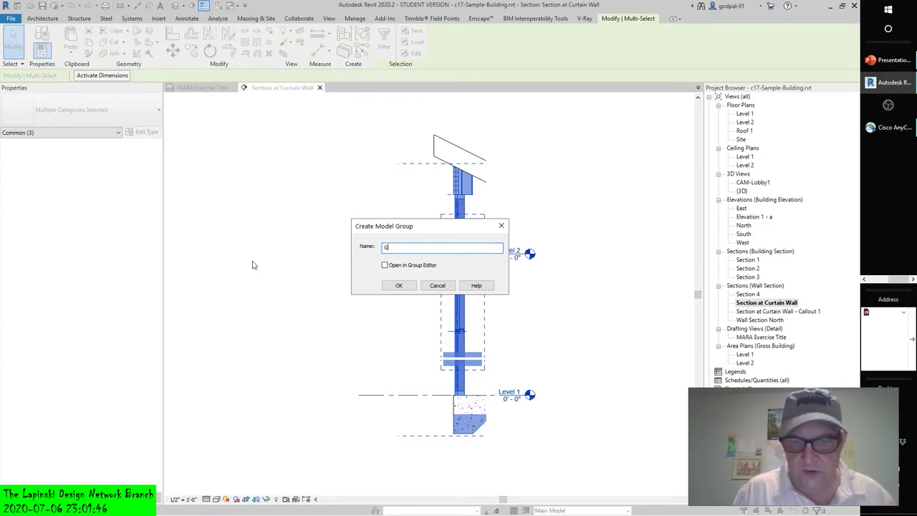
pyautogui.write('Sectio')
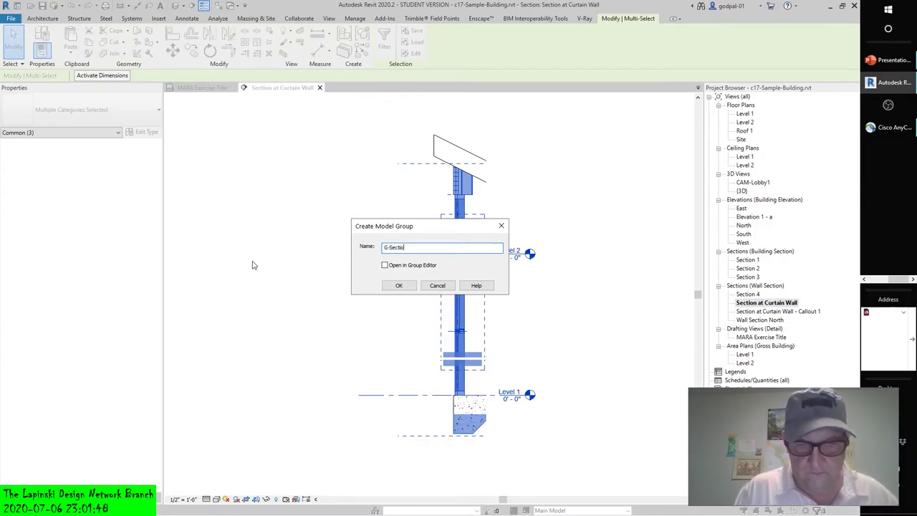
pyautogui.write('n')
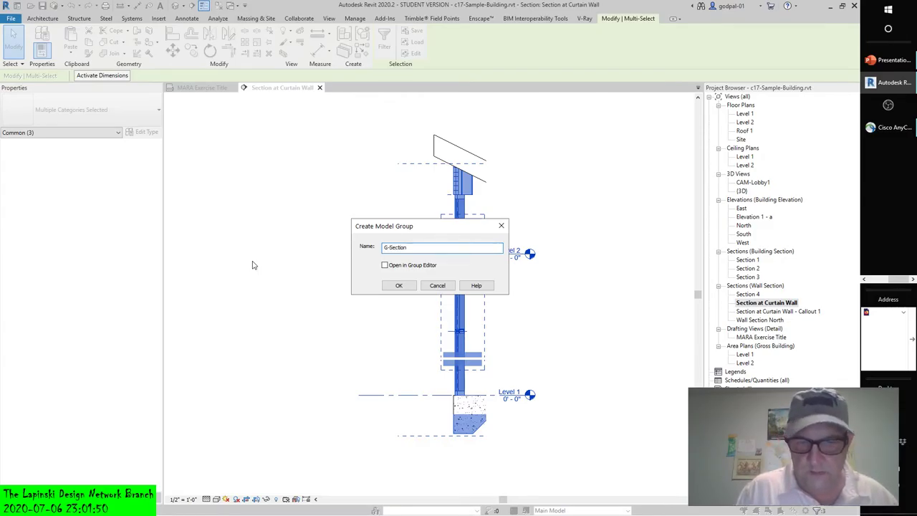
pyautogui.write('-Curtain')
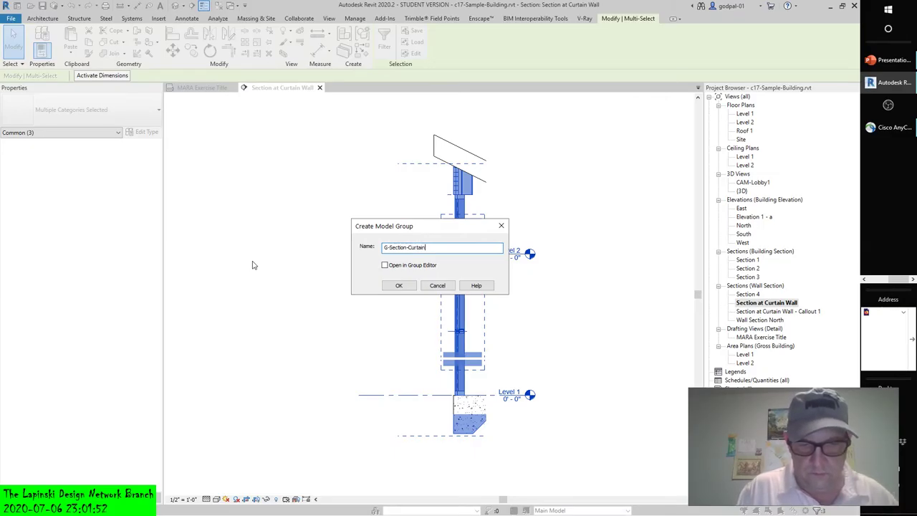
pyautogui.write(' wall')
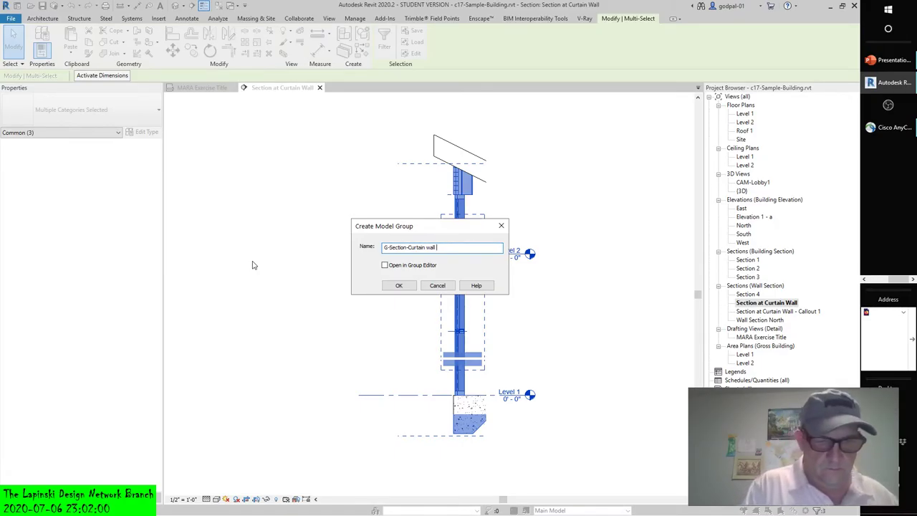
pyautogui.write('Kaw')
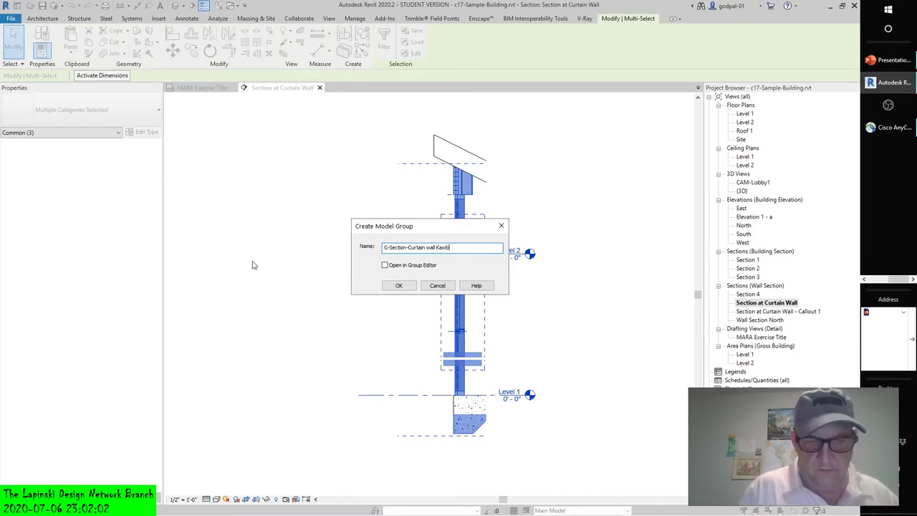
pyautogui.write('neer')
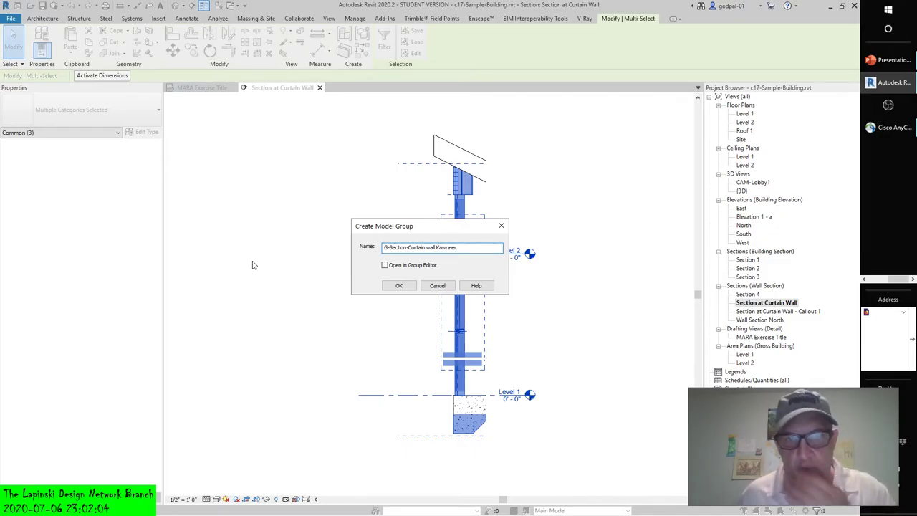
# Confirm the Kawneer group, collapse Views and Sheets, and expand Groups in the Project Browser
pyautogui.click(392, 286)
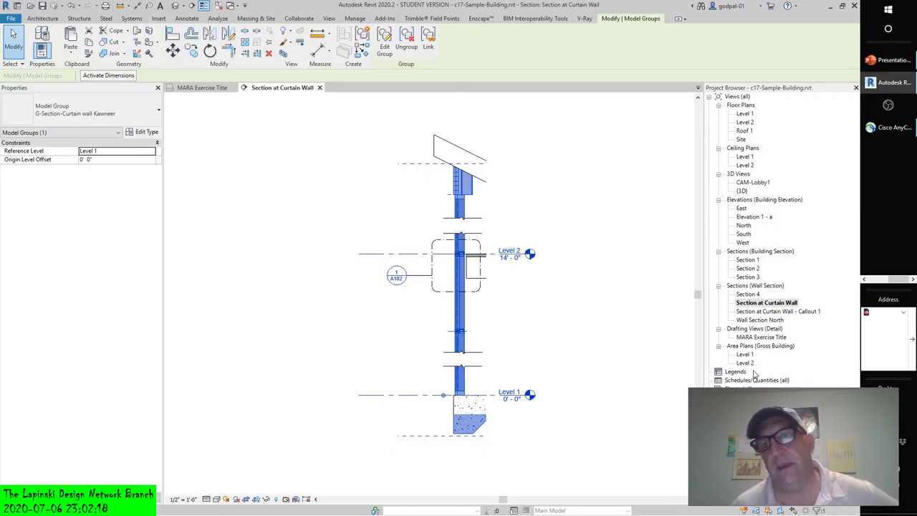
pyautogui.click(709, 97)
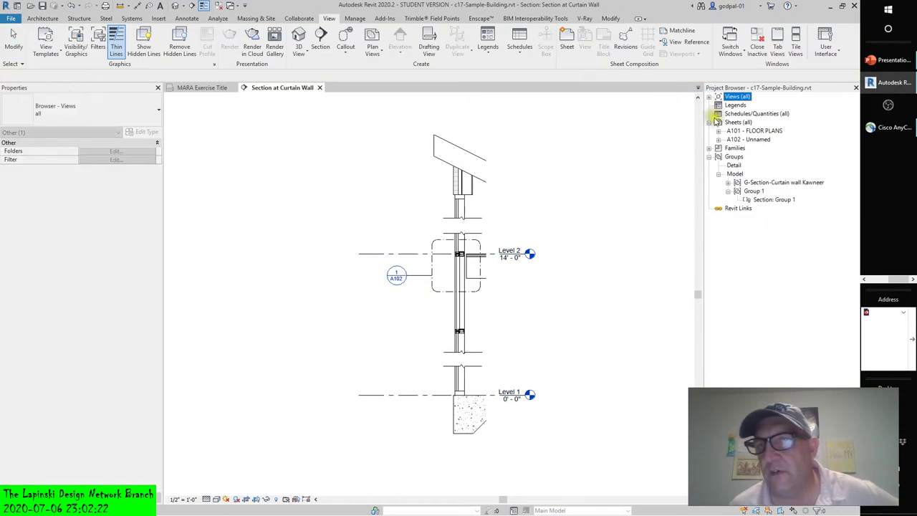
pyautogui.click(709, 122)
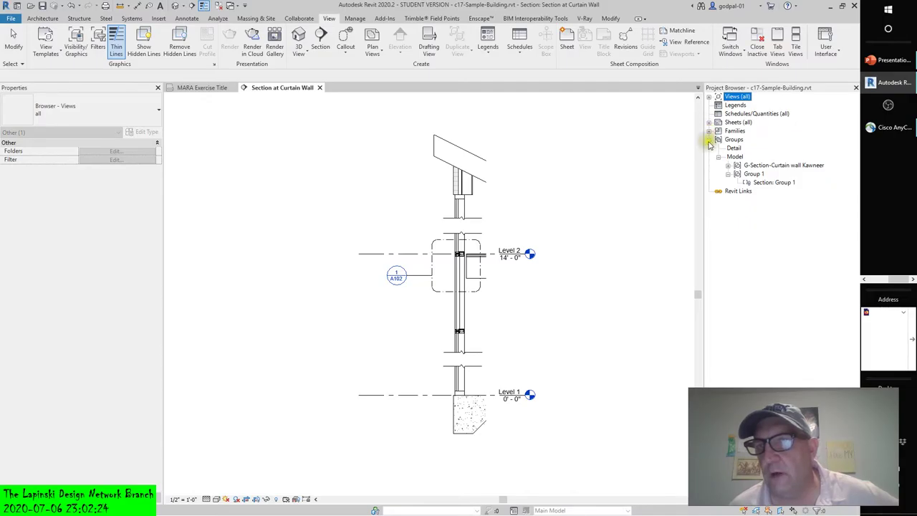
pyautogui.click(732, 141)
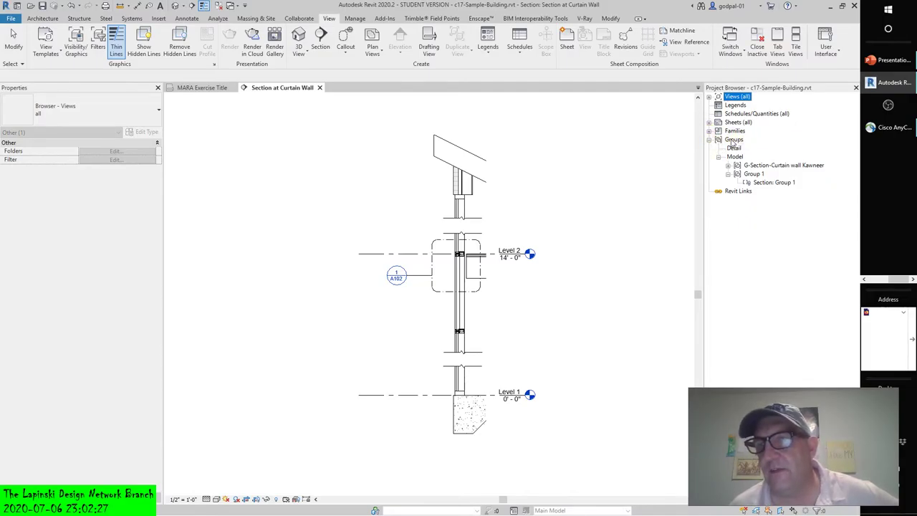
pyautogui.click(738, 170)
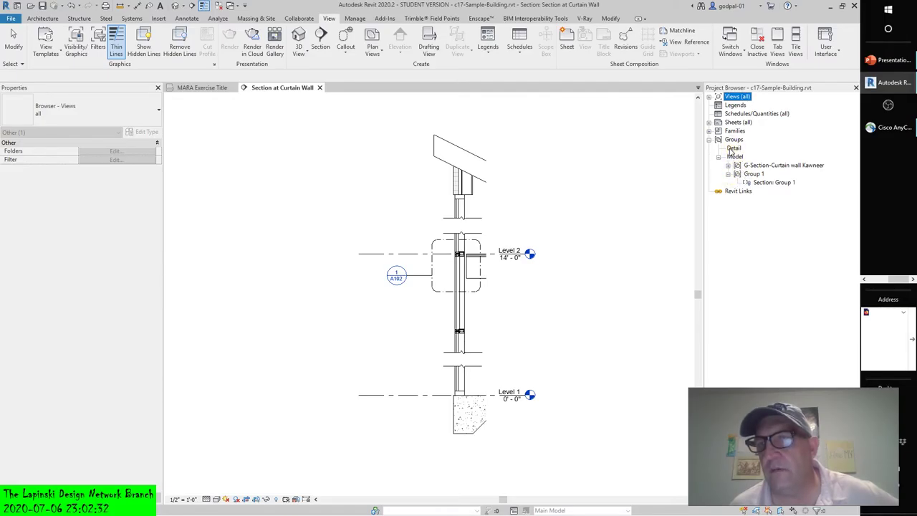
# Expand the G-Section-Curtain wall Kawneer group and select its nested Group 1
pyautogui.click(734, 148)
pyautogui.click(753, 174)
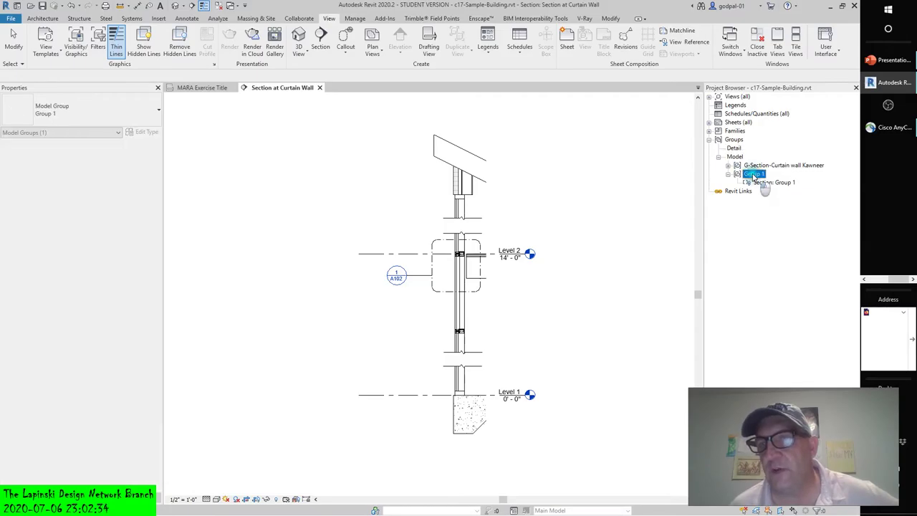
pyautogui.rightClick(754, 175)
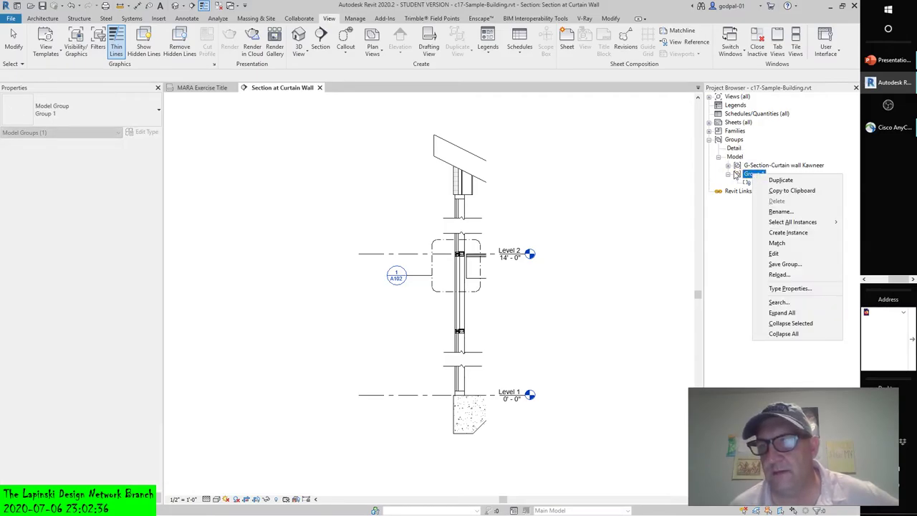
pyautogui.click(728, 175)
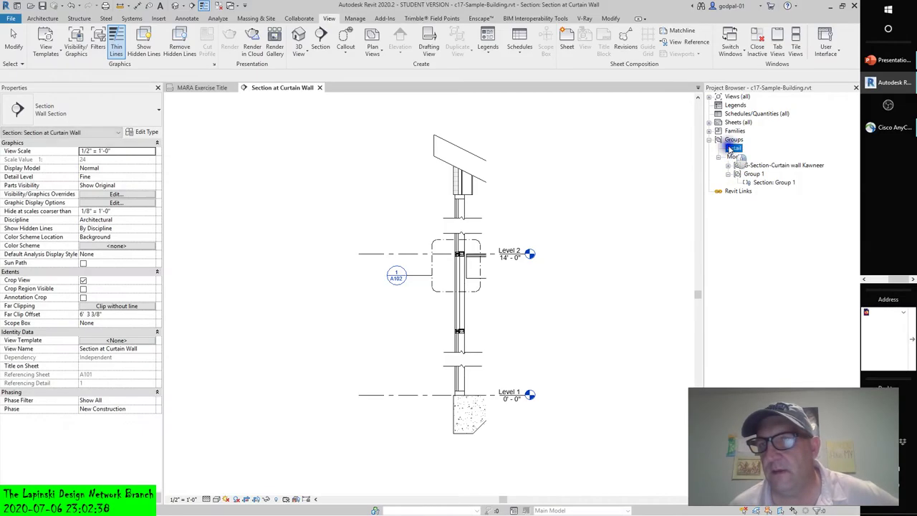
pyautogui.rightClick(734, 149)
pyautogui.click(759, 228)
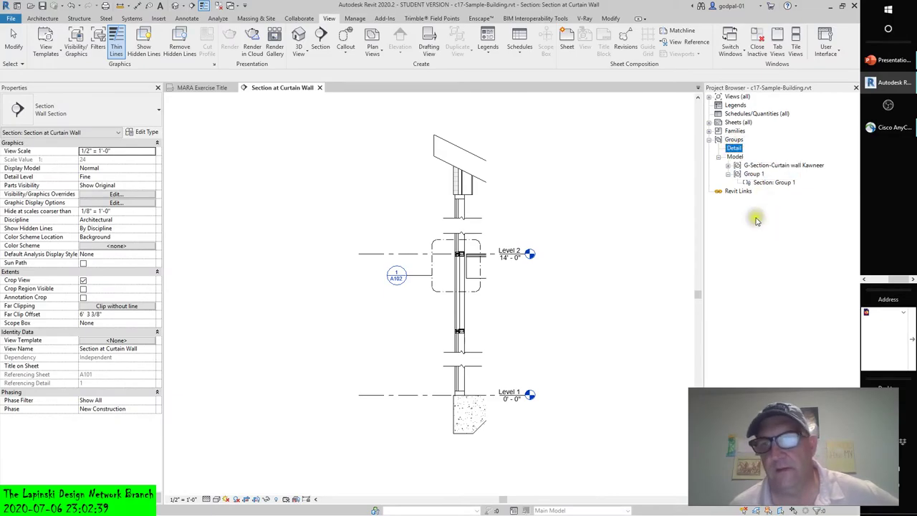
pyautogui.click(753, 166)
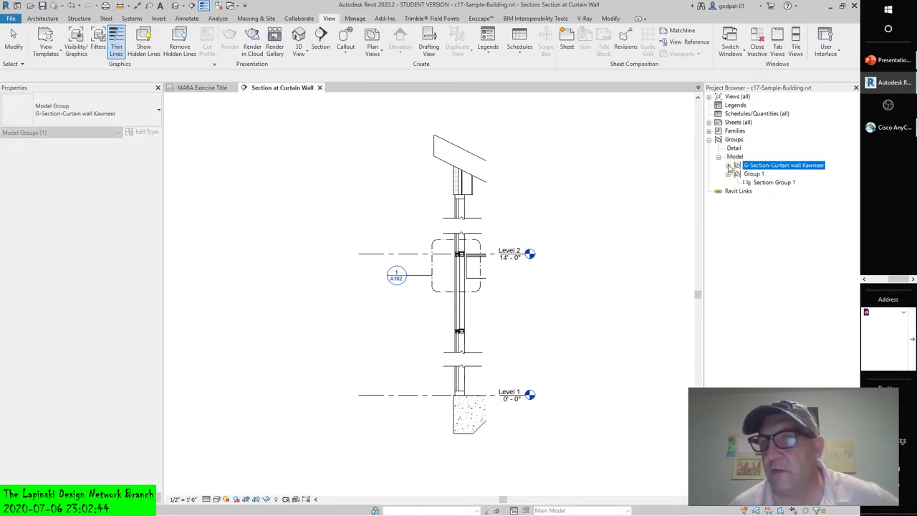
pyautogui.click(728, 165)
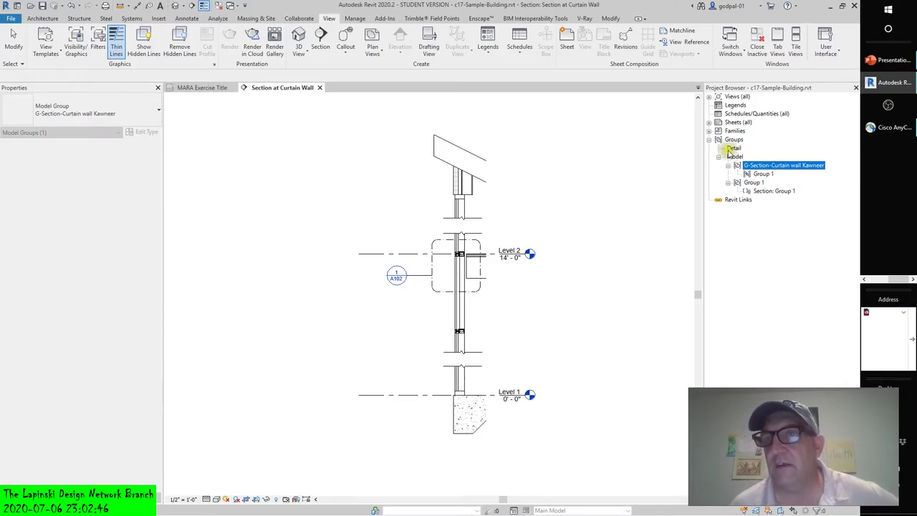
pyautogui.click(733, 148)
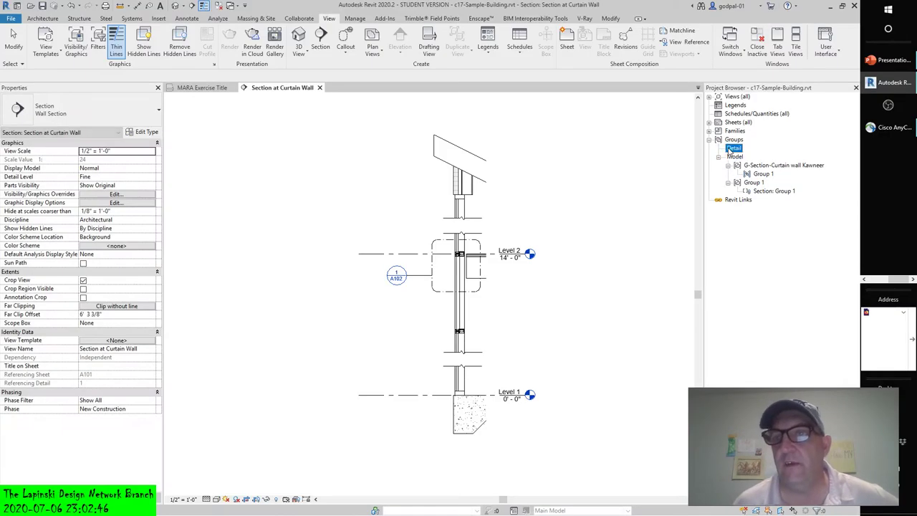
pyautogui.click(763, 175)
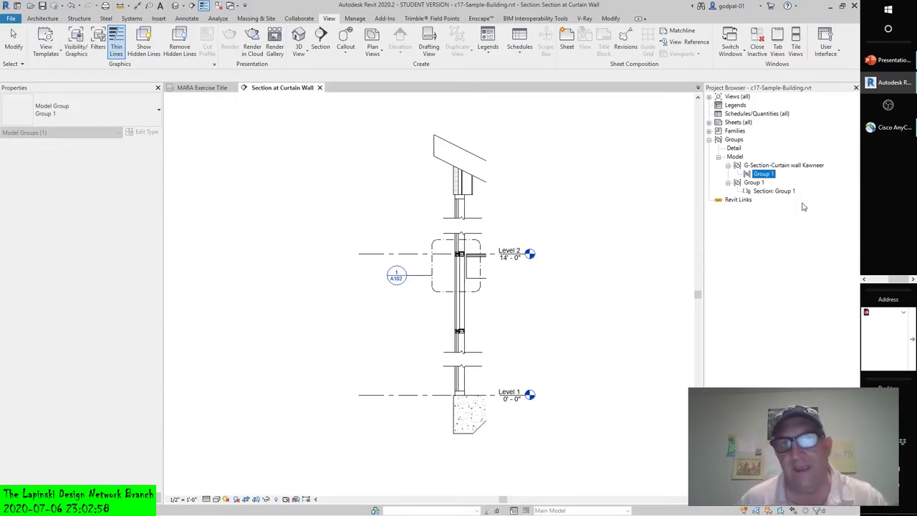
# Try saving the Kawneer group over Group 1.rvt in Libraries, then cancel that attempt
pyautogui.rightClick(761, 175)
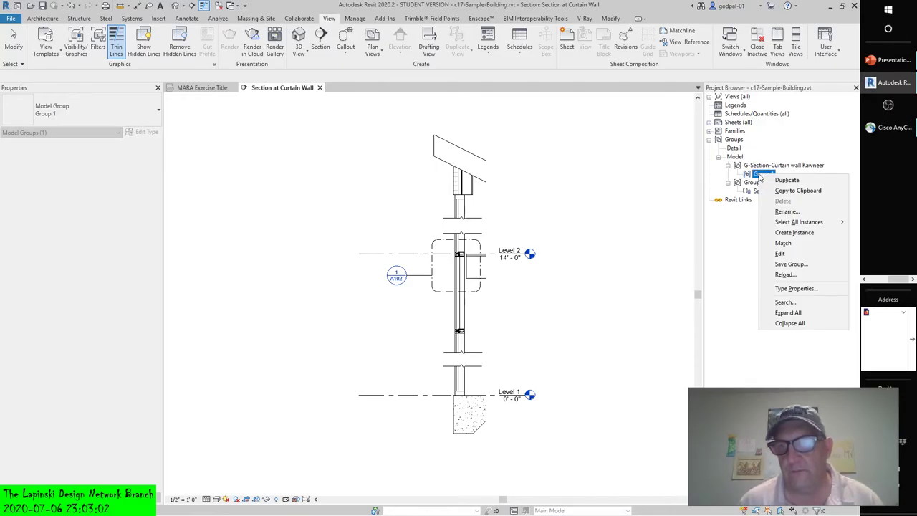
pyautogui.click(786, 265)
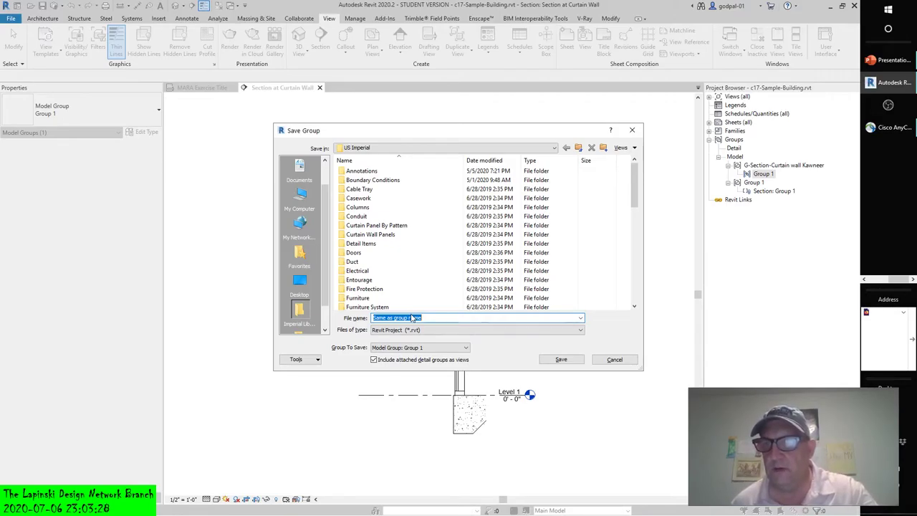
pyautogui.click(455, 348)
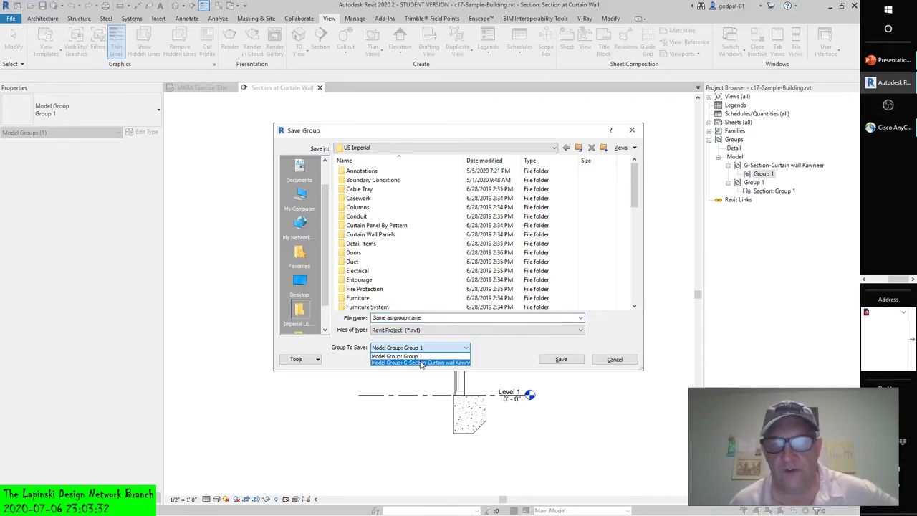
pyautogui.click(422, 363)
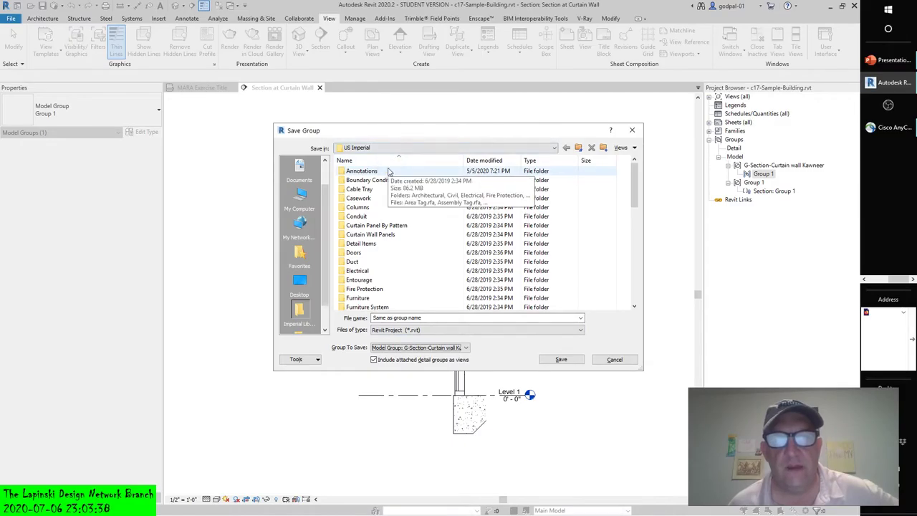
pyautogui.click(579, 148)
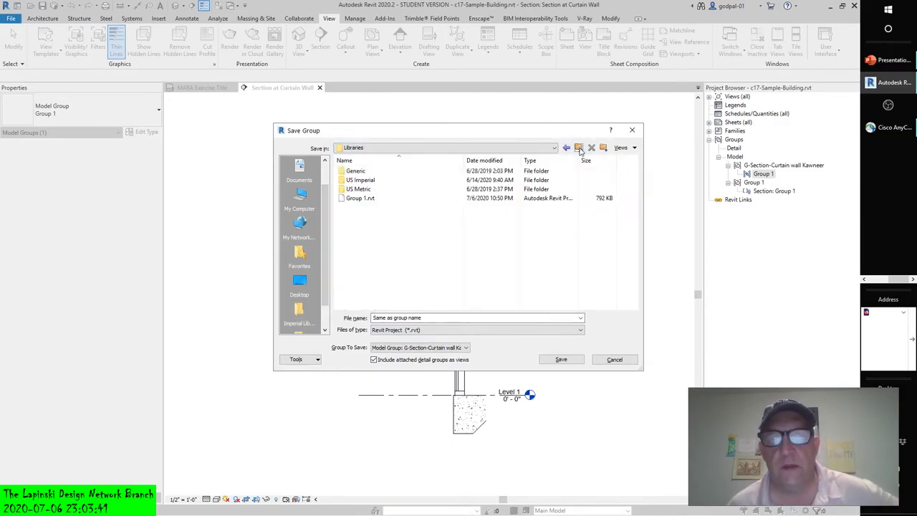
pyautogui.click(362, 199)
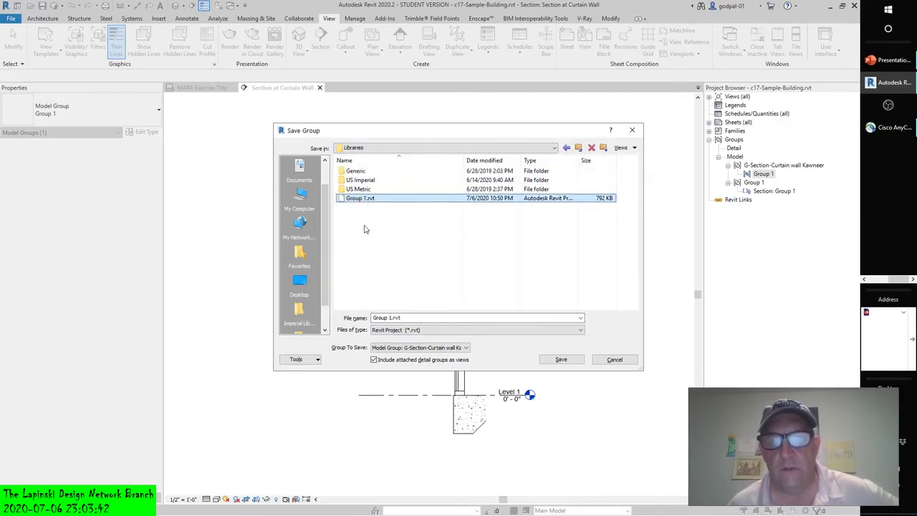
pyautogui.click(620, 359)
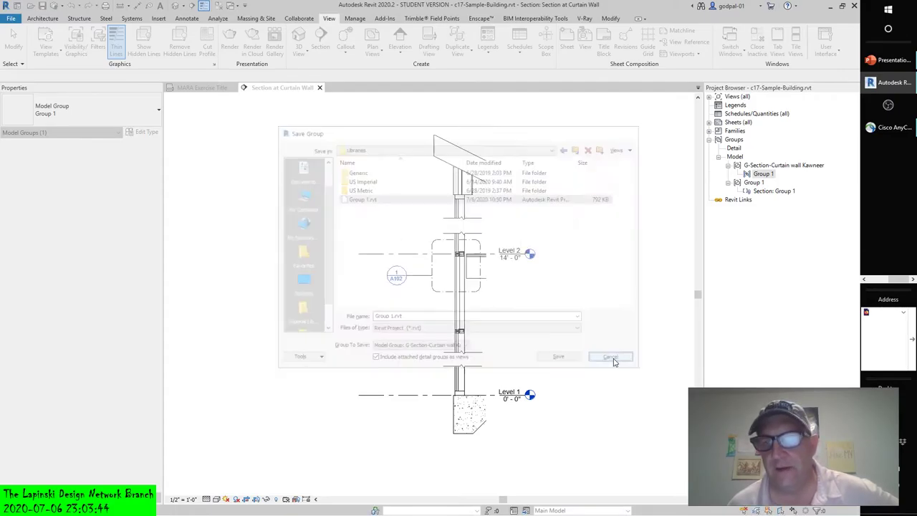
# Save the nested Group 1 as a file in the Libraries folder
pyautogui.rightClick(763, 173)
pyautogui.click(801, 263)
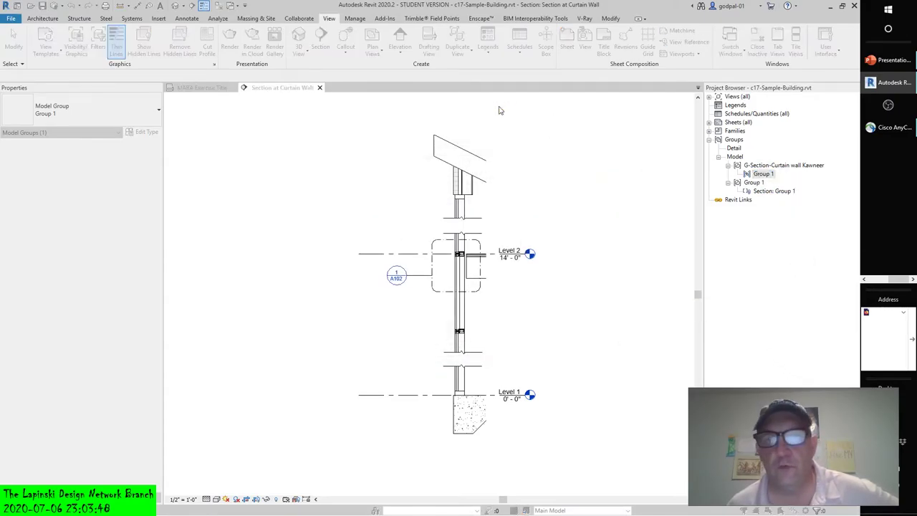
pyautogui.click(579, 148)
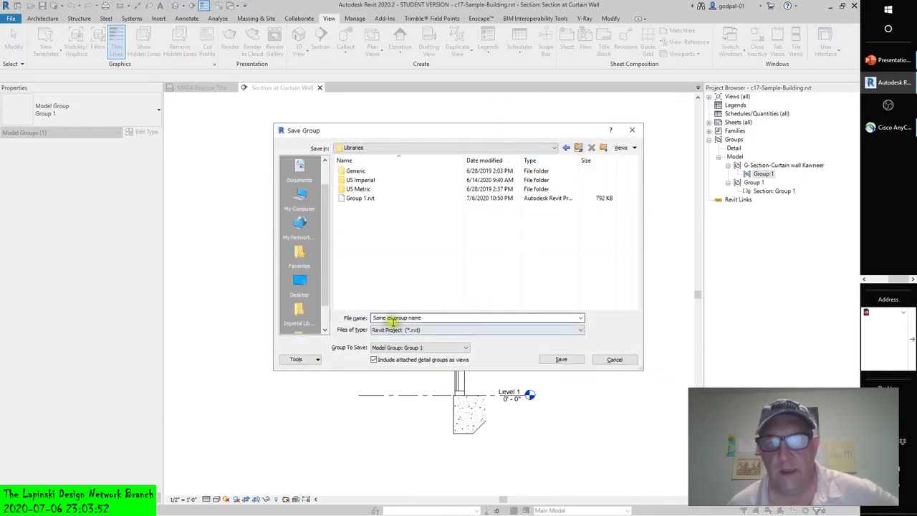
pyautogui.click(563, 360)
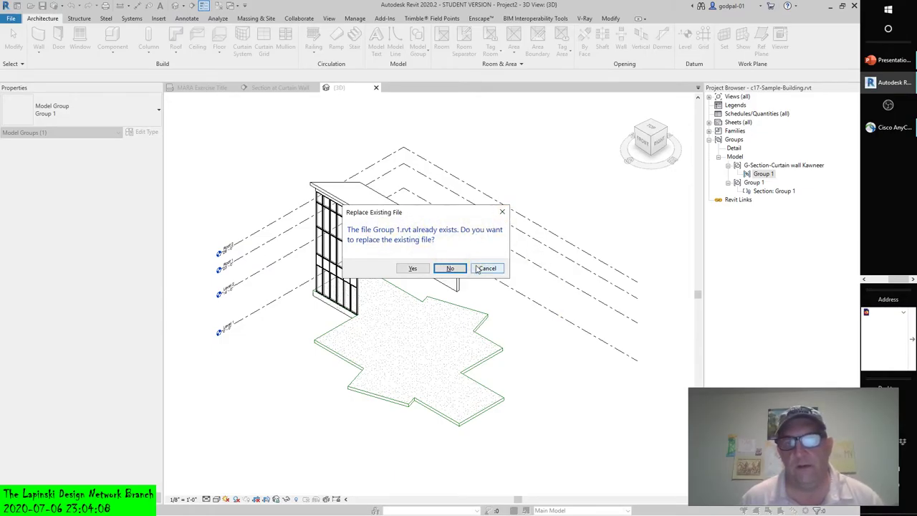
# Replace the existing Group 1.rvt, close the group's 3D view, and clear the selection
pyautogui.click(414, 268)
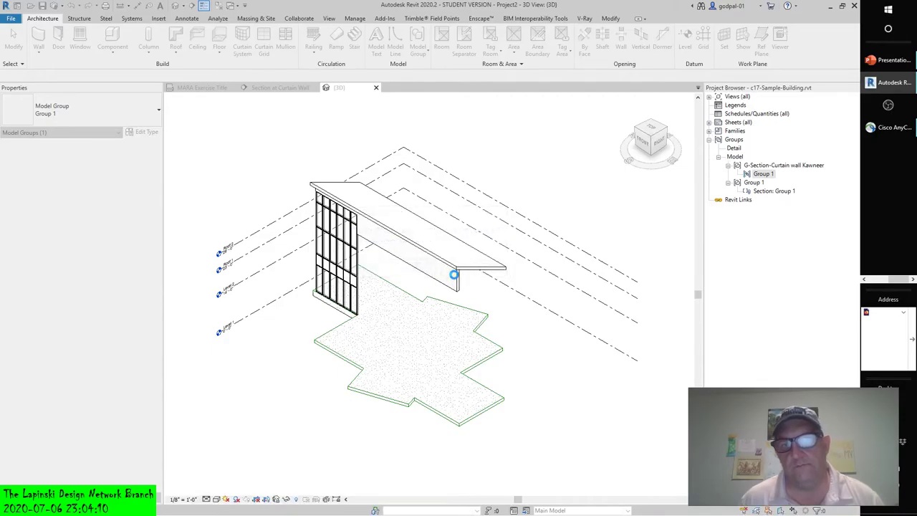
pyautogui.hotkey('ctrl', 'F4')
pyautogui.press('Escape')
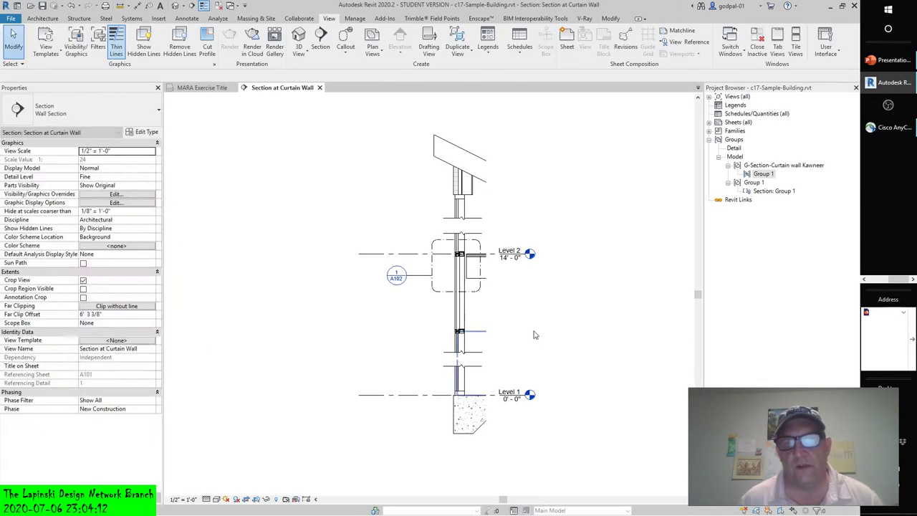
# Create a new project, Project3, from the Architectural Template
pyautogui.click(12, 18)
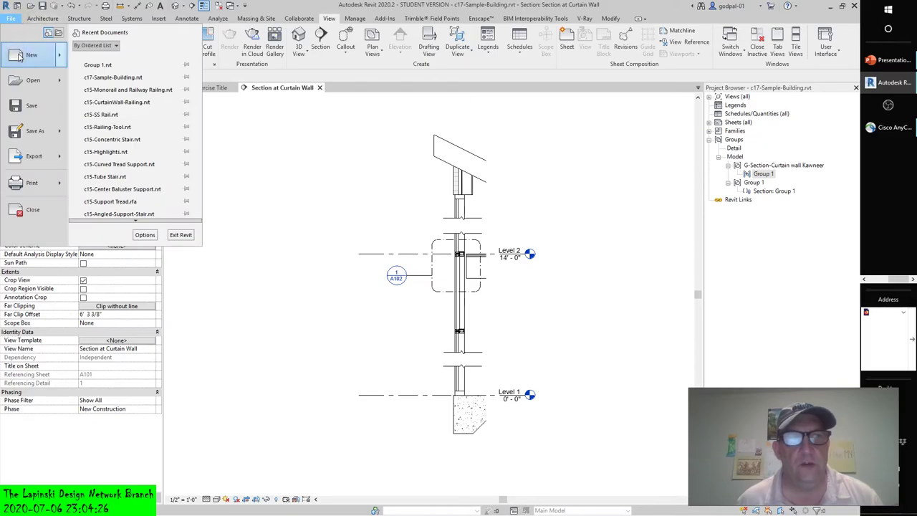
pyautogui.click(360, 152)
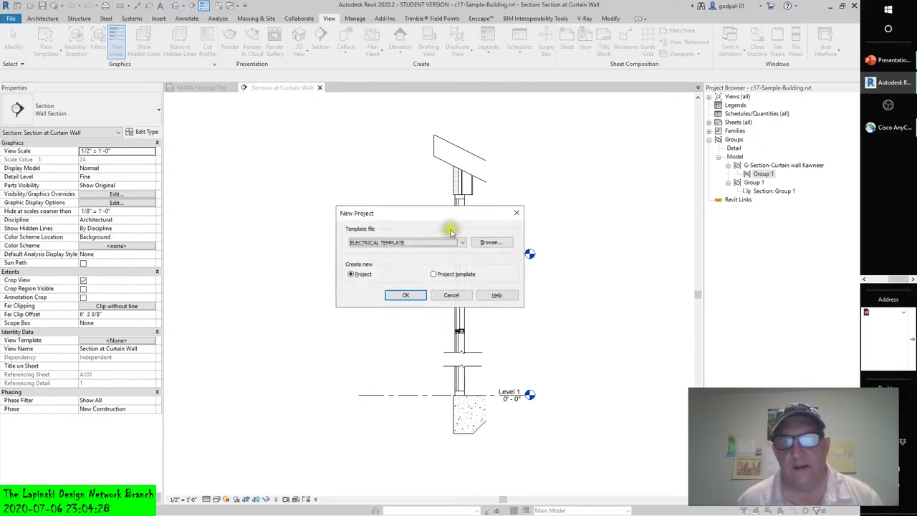
pyautogui.click(424, 243)
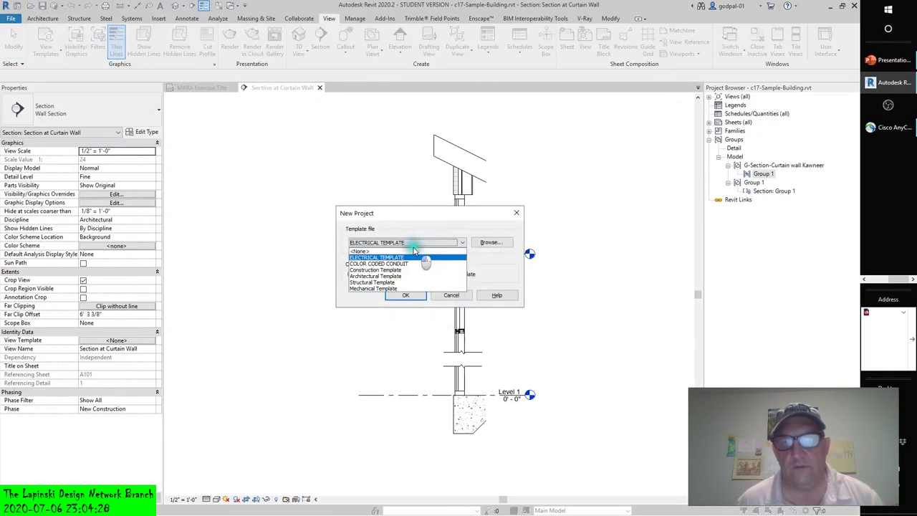
pyautogui.click(377, 277)
pyautogui.click(407, 295)
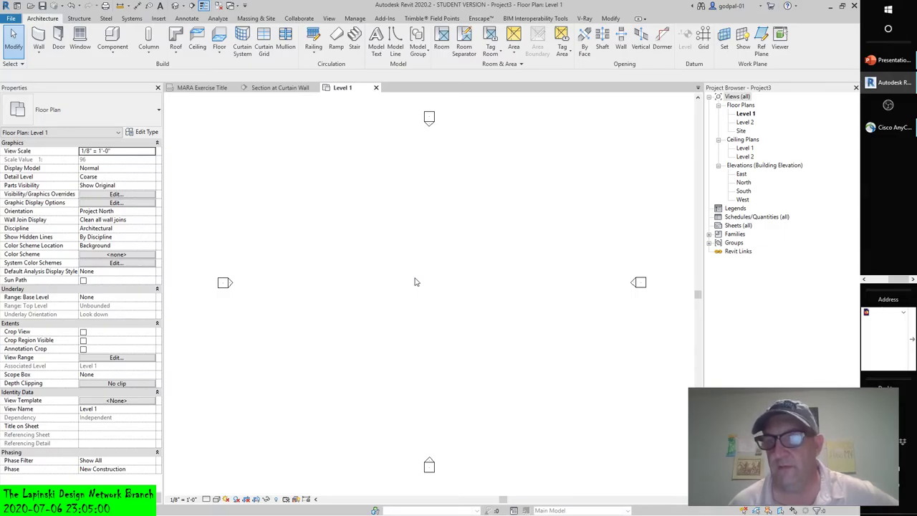
# Create drafting view Drafting 1 at 1 1/2" = 1'-0" and open it from Drafting Views
pyautogui.click(329, 19)
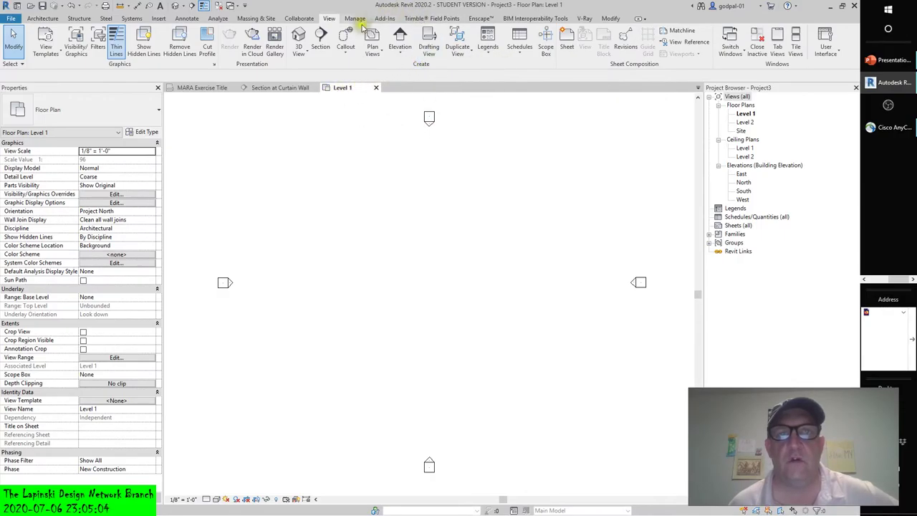
pyautogui.click(429, 43)
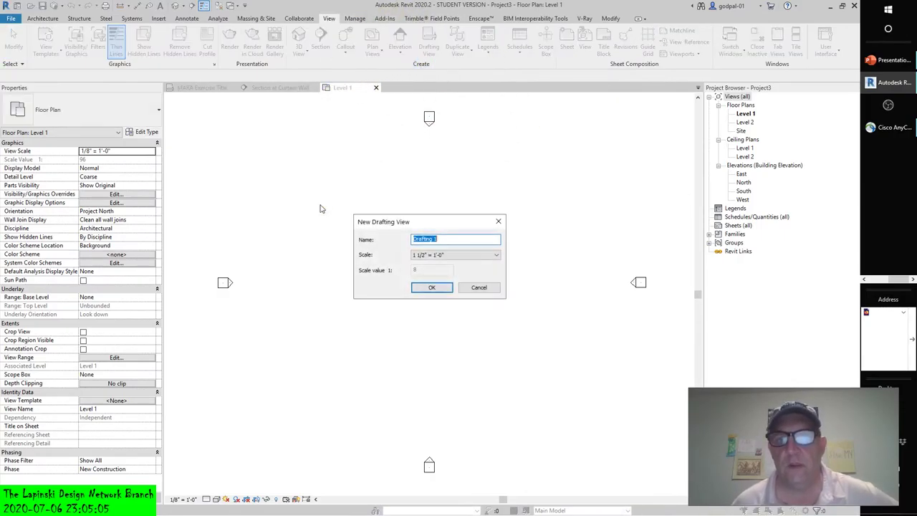
pyautogui.click(440, 286)
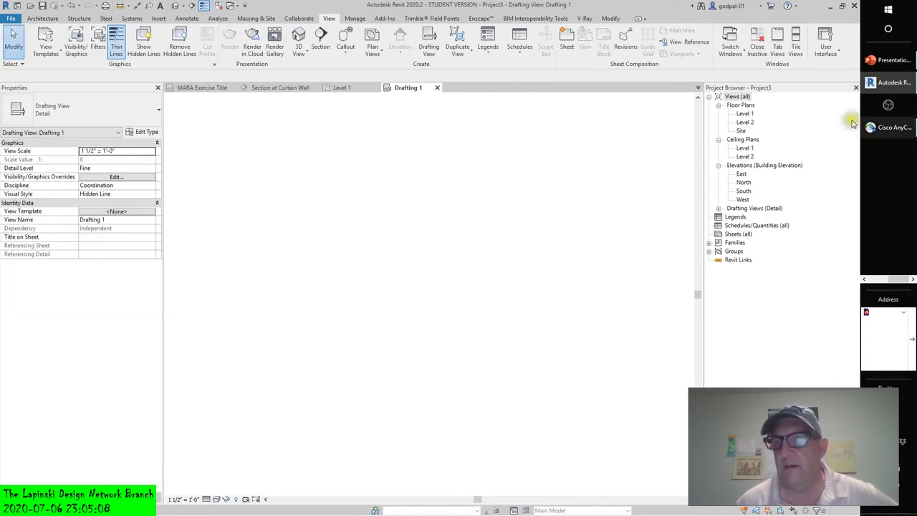
pyautogui.click(719, 208)
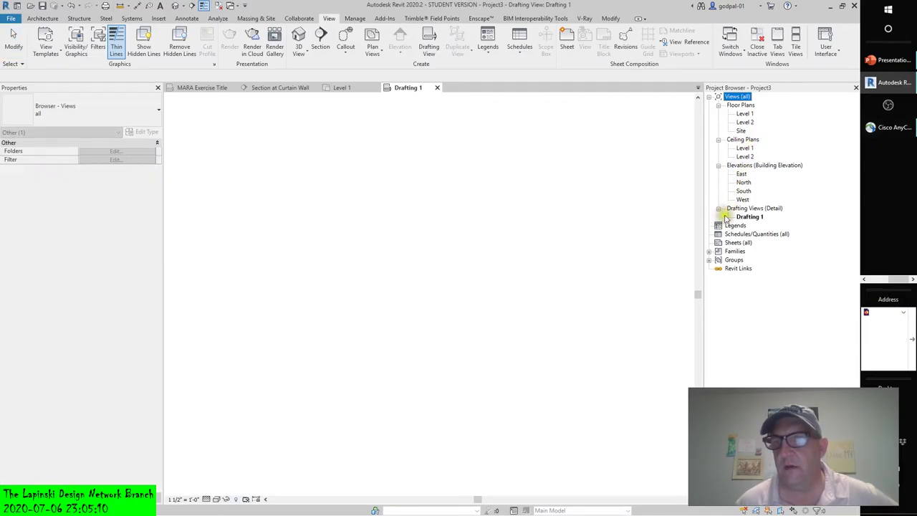
pyautogui.click(476, 208)
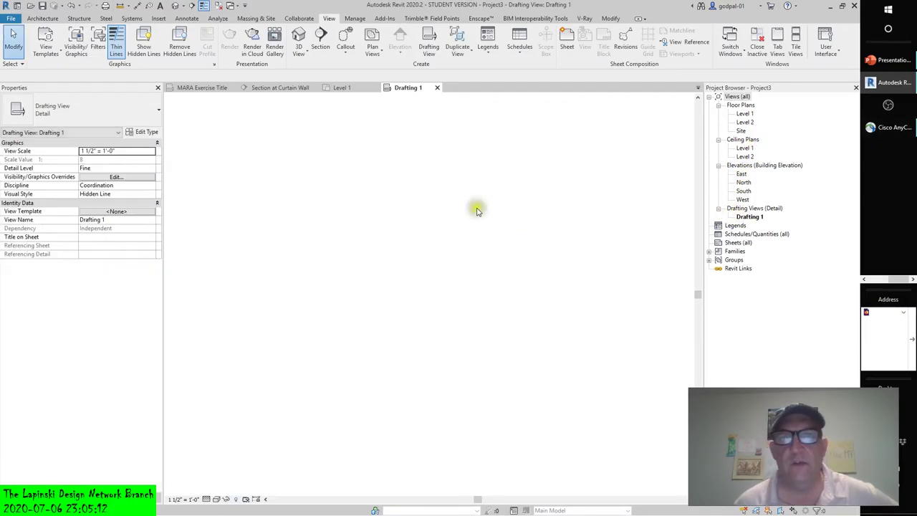
pyautogui.click(159, 20)
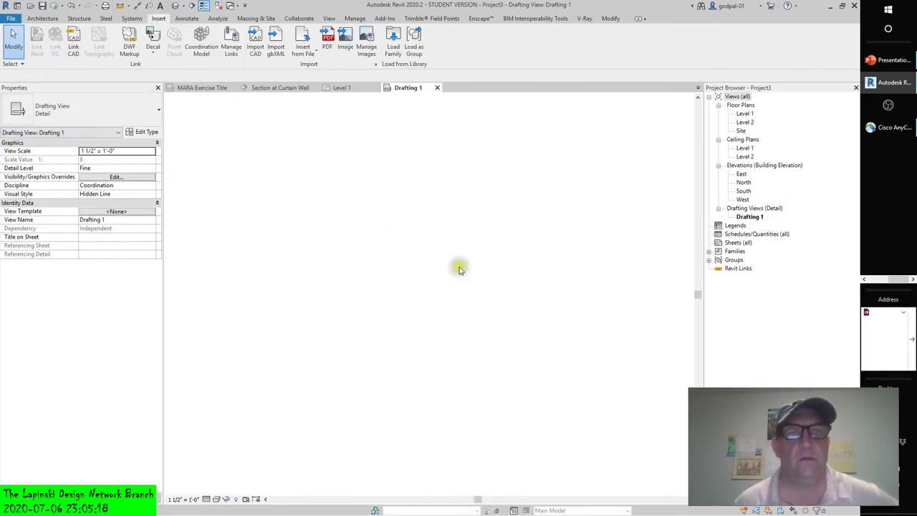
pyautogui.click(316, 52)
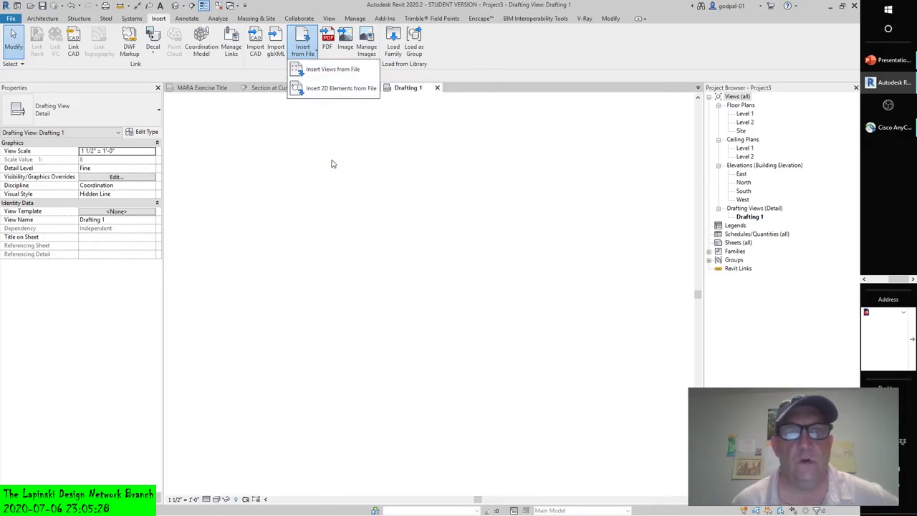
# Try inserting views from Libraries\Group 1.rvt, dismiss No Insertable Views, and start Load as Group
pyautogui.click(331, 70)
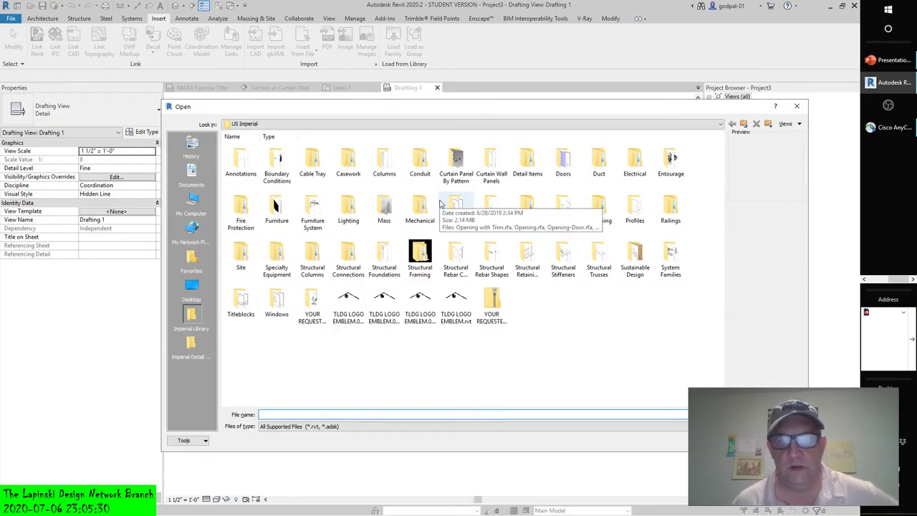
pyautogui.click(744, 124)
pyautogui.click(387, 159)
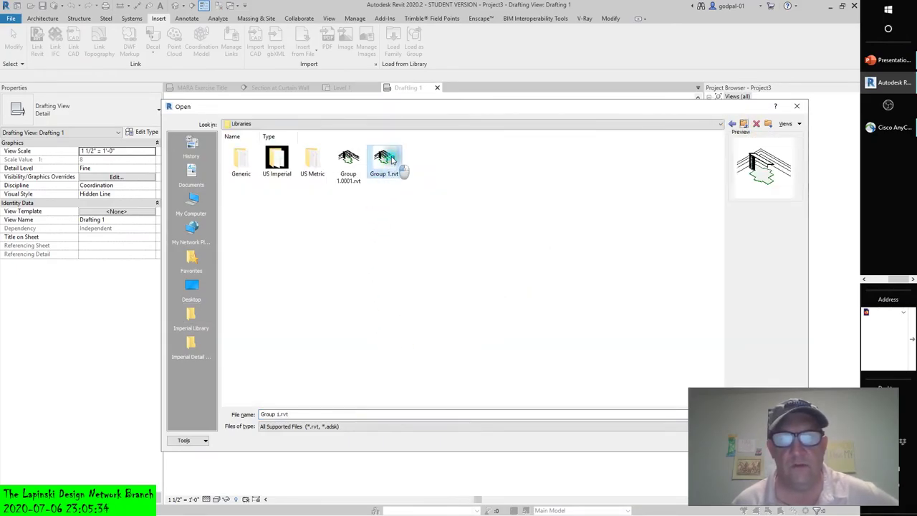
pyautogui.doubleClick(384, 162)
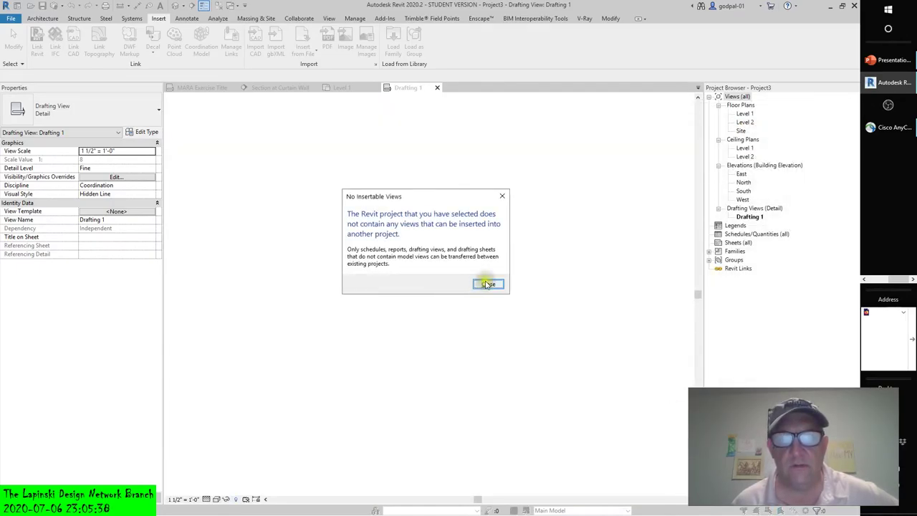
pyautogui.click(488, 286)
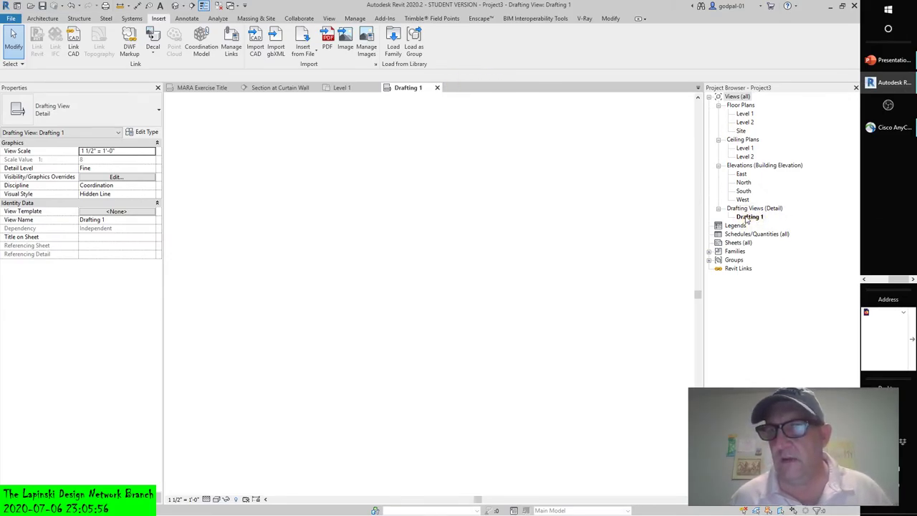
pyautogui.click(747, 115)
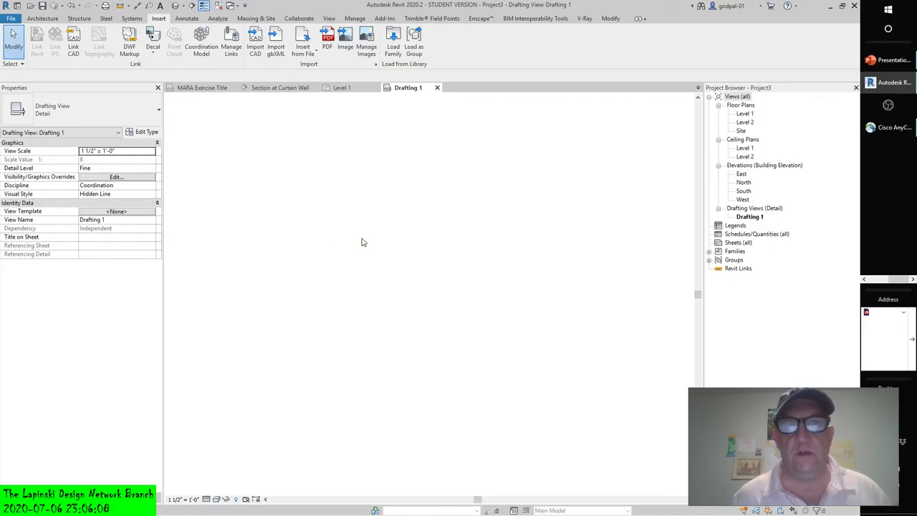
pyautogui.click(415, 45)
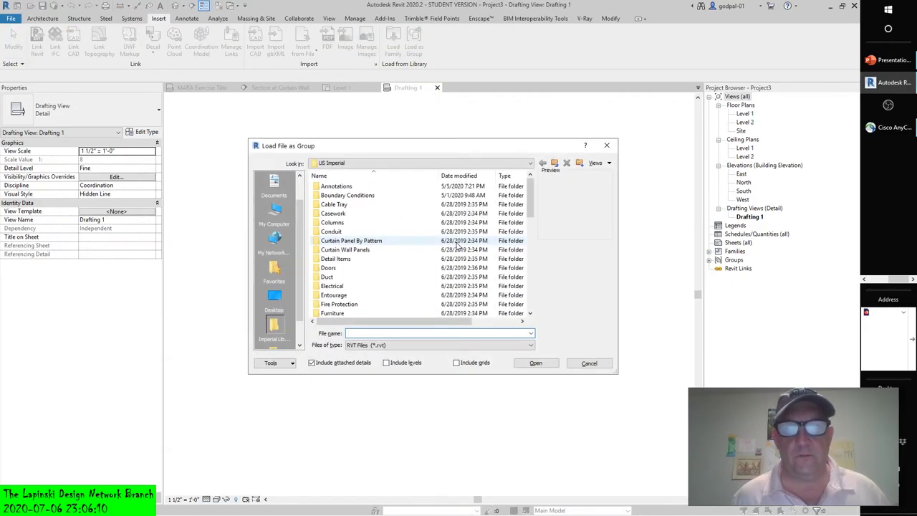
# Load Libraries\Group 1.rvt as a group, accepting duplicate types and dismissing the warning
pyautogui.click(554, 163)
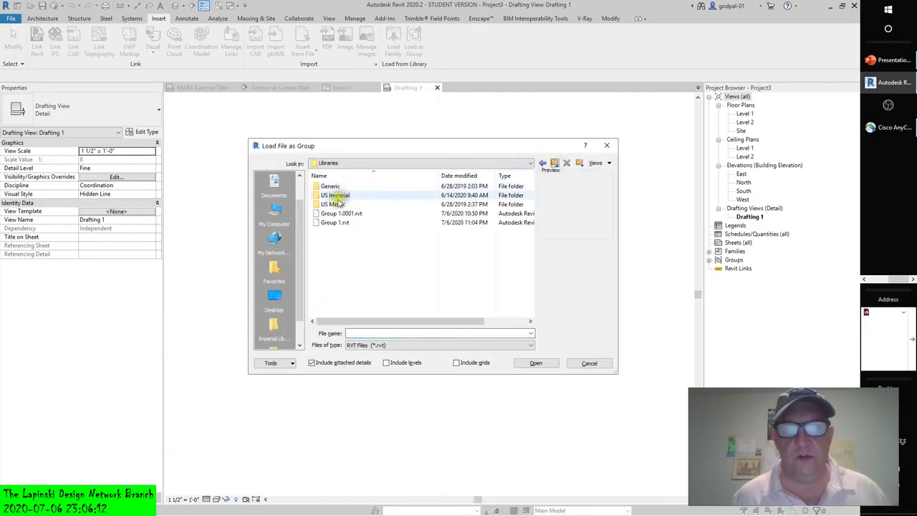
pyautogui.click(331, 223)
pyautogui.click(534, 363)
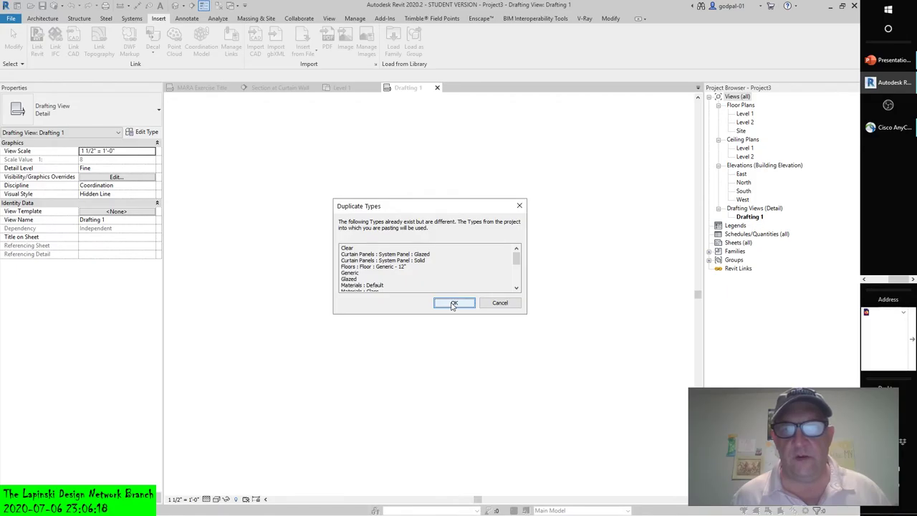
pyautogui.click(453, 303)
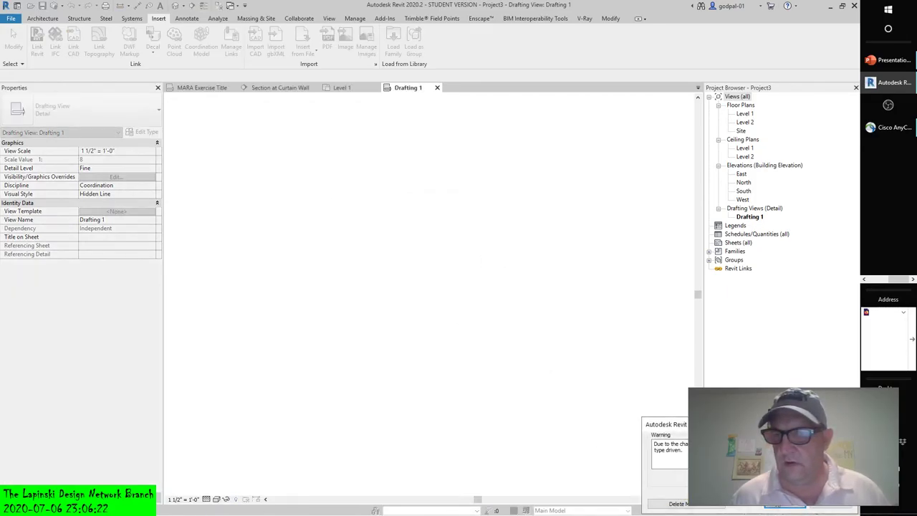
pyautogui.click(786, 504)
pyautogui.click(539, 281)
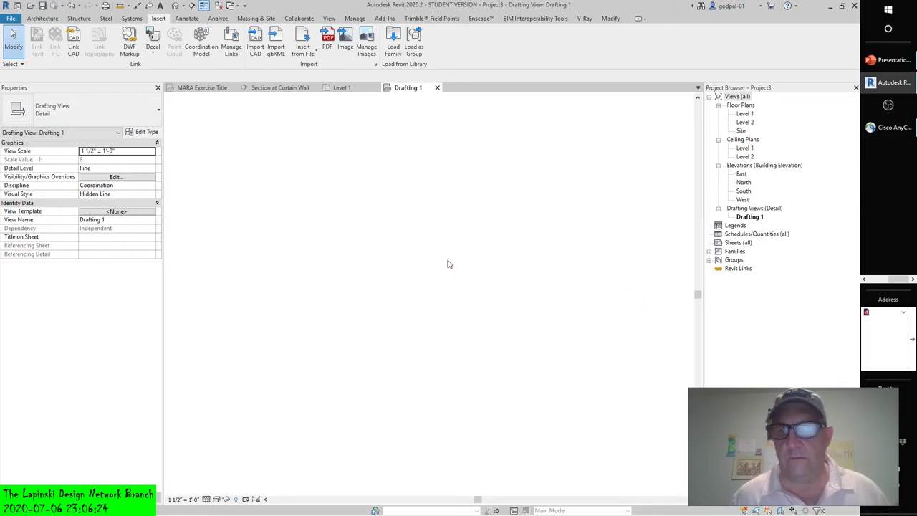
# Expand Groups > Model > Group 1 and check Section: Group 1's type properties
pyautogui.click(710, 260)
pyautogui.click(718, 276)
pyautogui.click(728, 285)
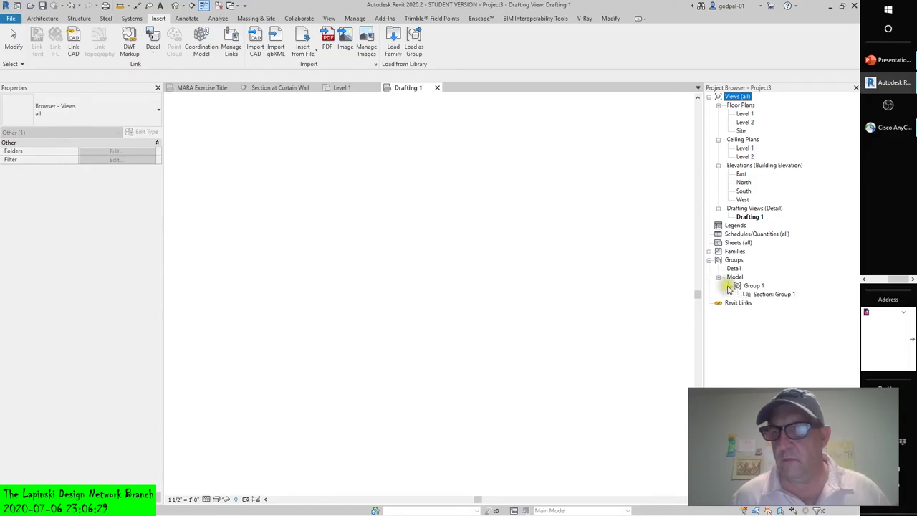
pyautogui.doubleClick(763, 295)
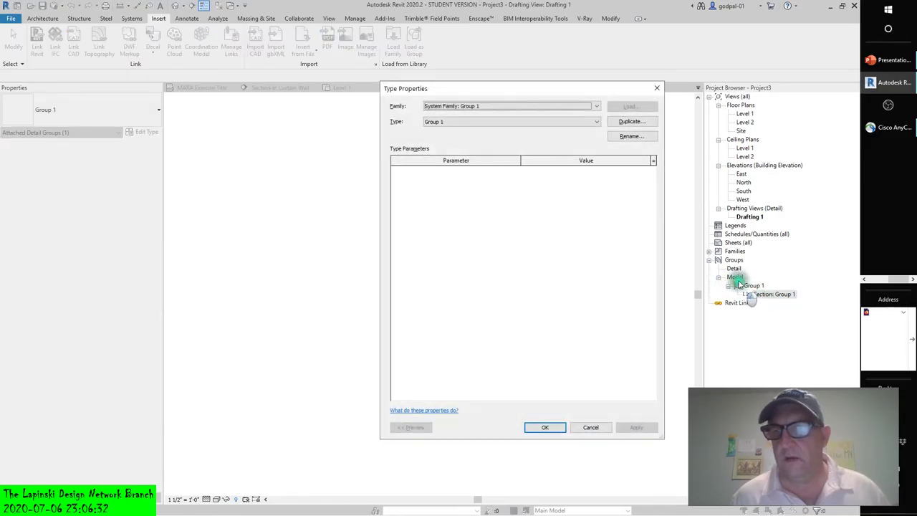
pyautogui.click(590, 427)
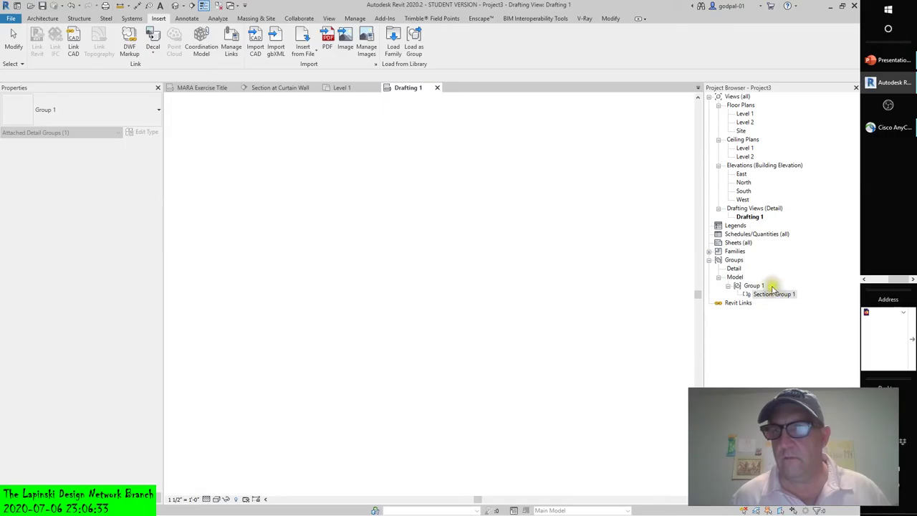
# Review type properties of model Group 1 and its nested Section: Group 1 without changes
pyautogui.click(735, 269)
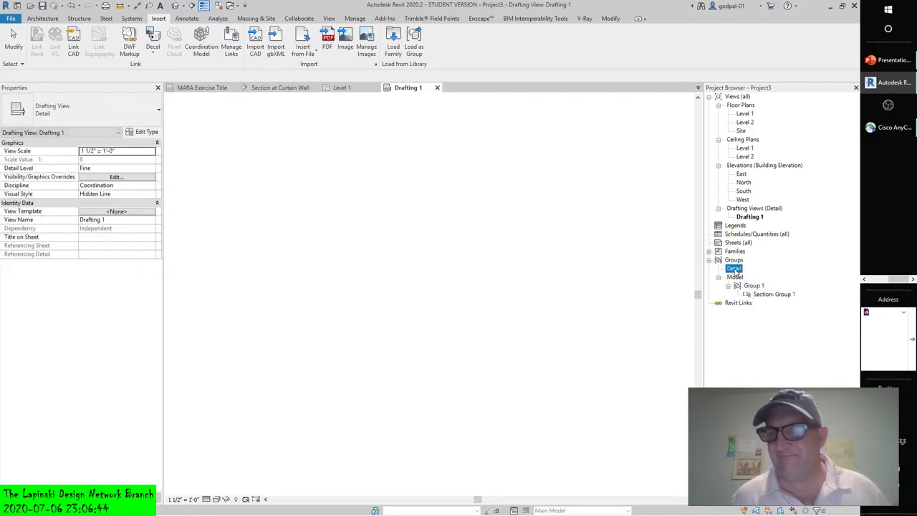
pyautogui.doubleClick(735, 277)
pyautogui.doubleClick(736, 277)
pyautogui.doubleClick(749, 286)
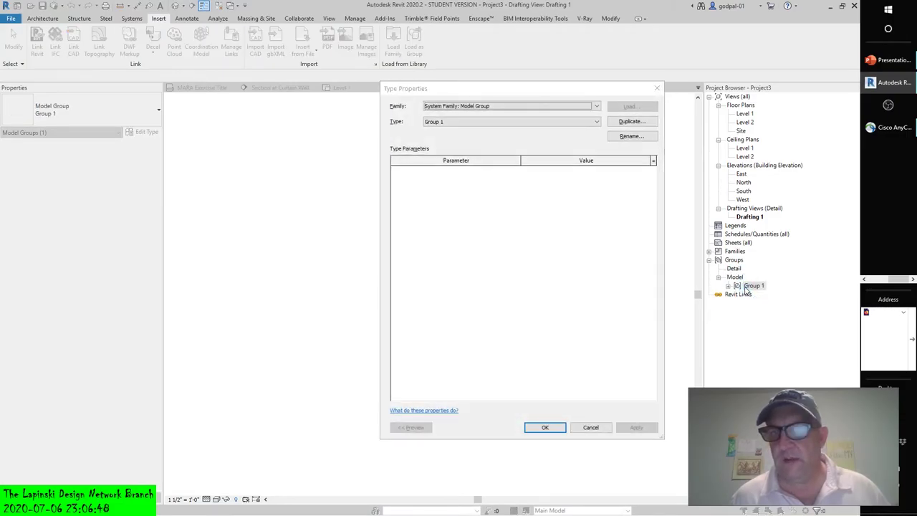
pyautogui.click(589, 427)
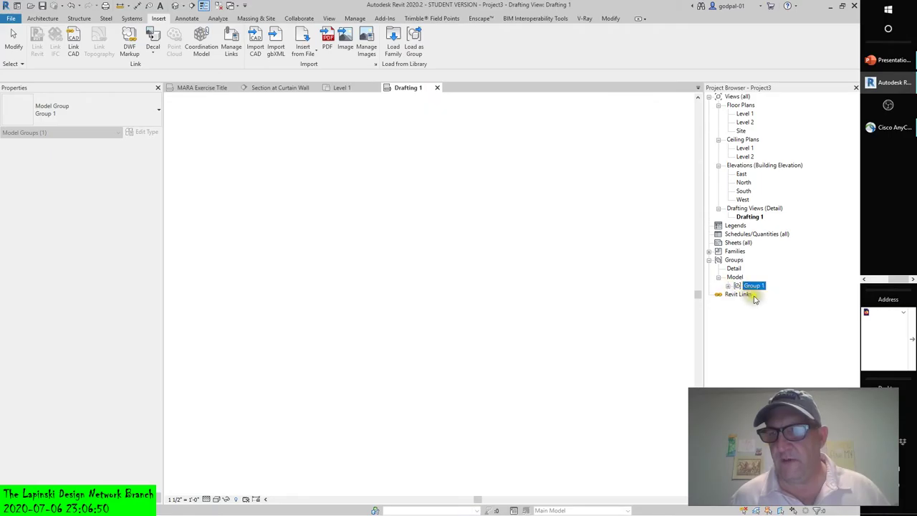
pyautogui.click(728, 286)
pyautogui.moveTo(762, 294); pyautogui.dragTo(764, 296)
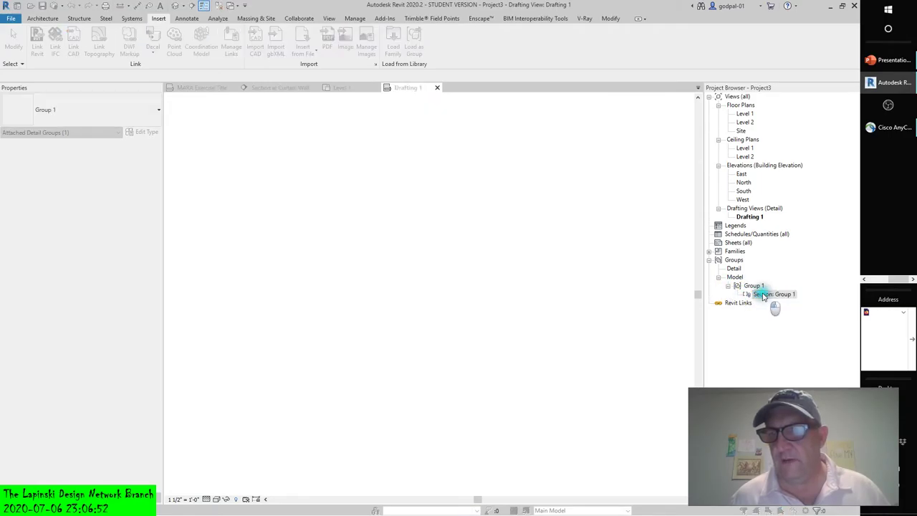
pyautogui.doubleClick(764, 295)
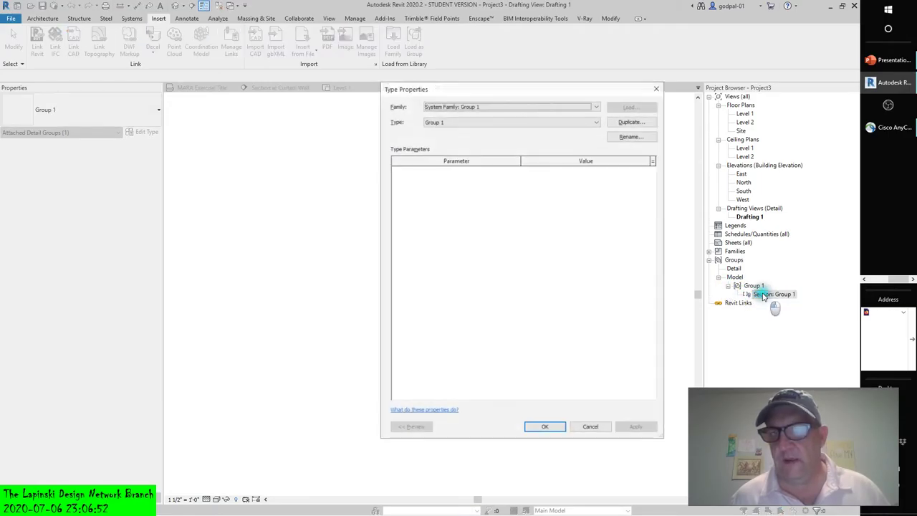
pyautogui.click(590, 428)
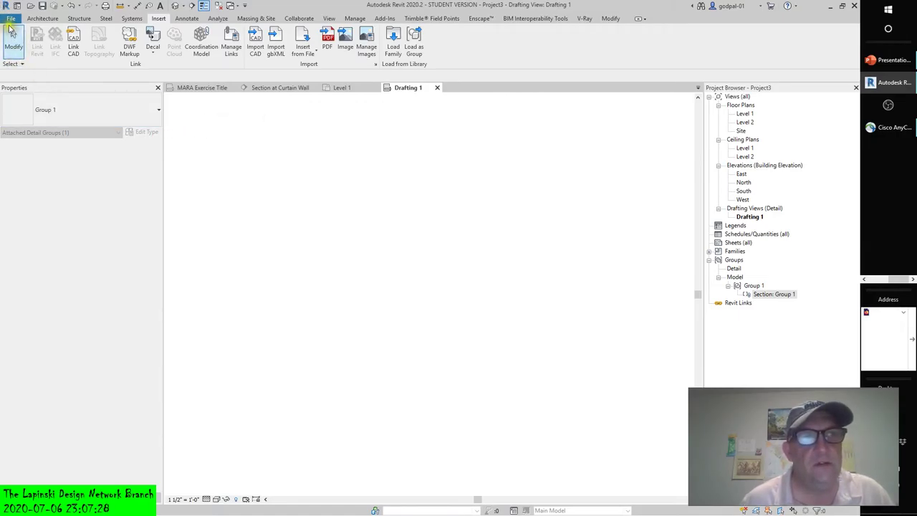
# Clear the group selection and close the Insert from File options without using them
pyautogui.click(11, 19)
pyautogui.click(470, 236)
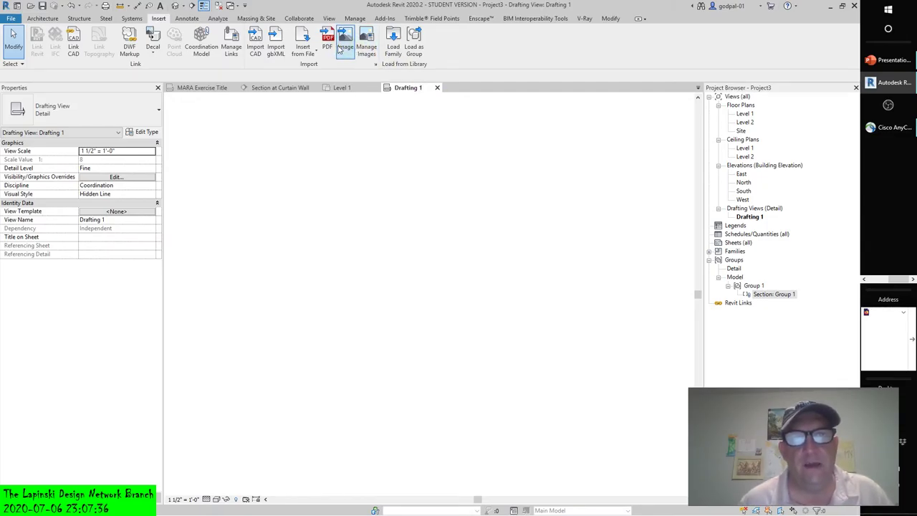
pyautogui.click(315, 55)
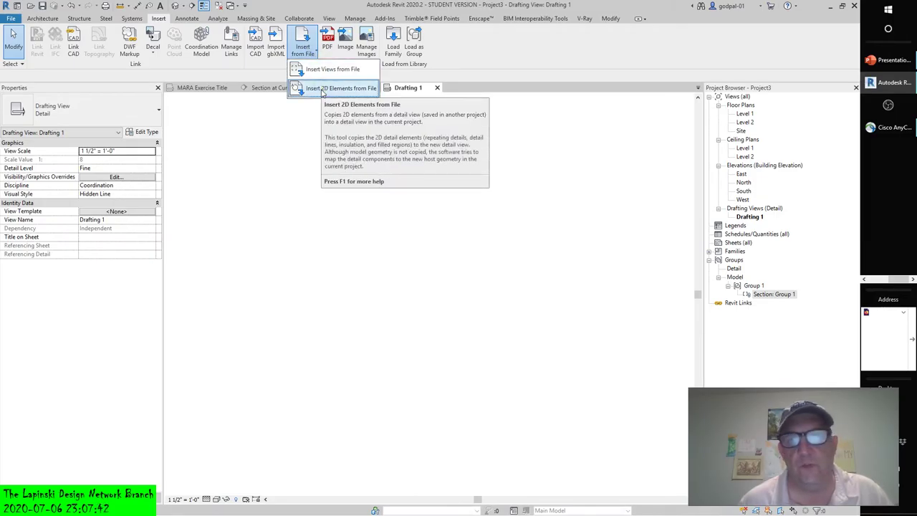
pyautogui.click(470, 375)
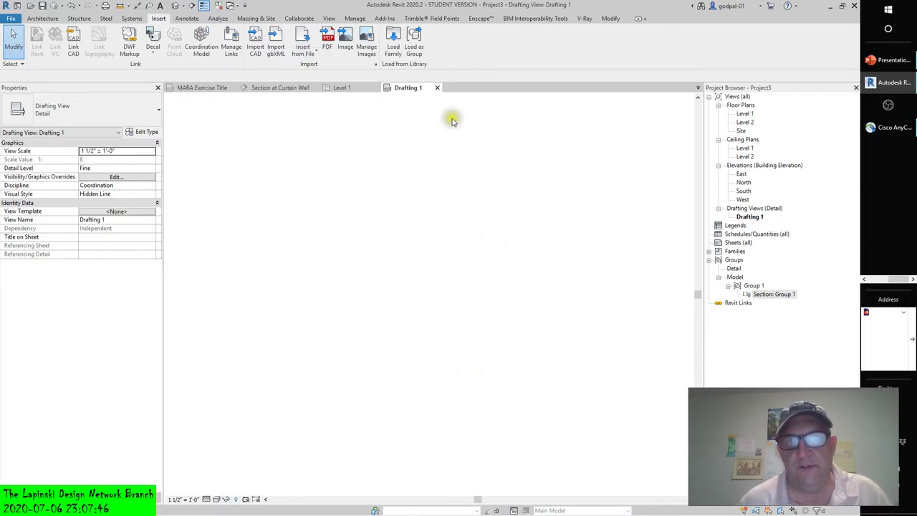
# On Section at Curtain Wall, review Section: Group 1's type properties and cancel unchanged
pyautogui.click(288, 91)
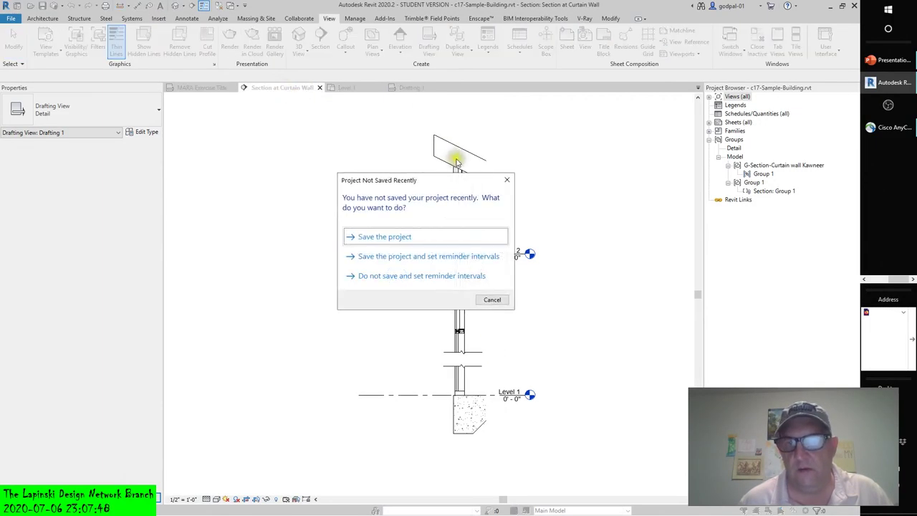
pyautogui.click(487, 303)
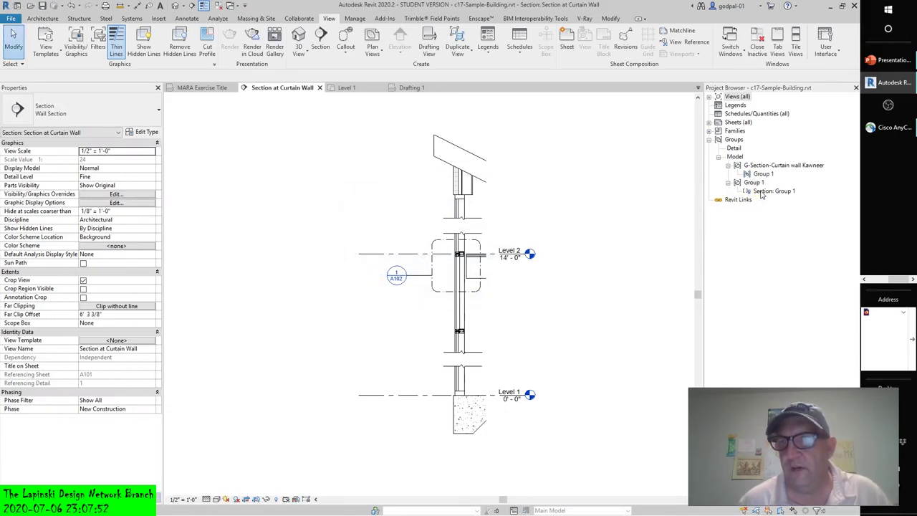
pyautogui.click(773, 192)
pyautogui.rightClick(762, 193)
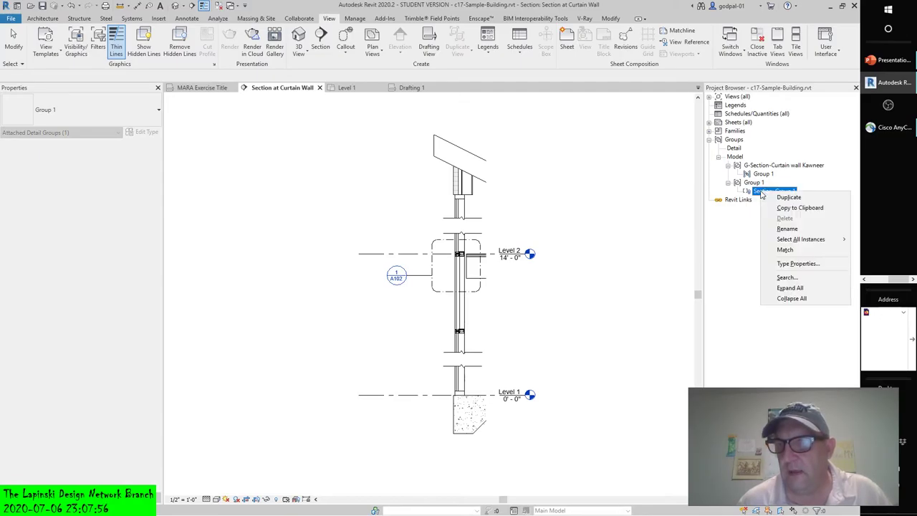
pyautogui.doubleClick(760, 192)
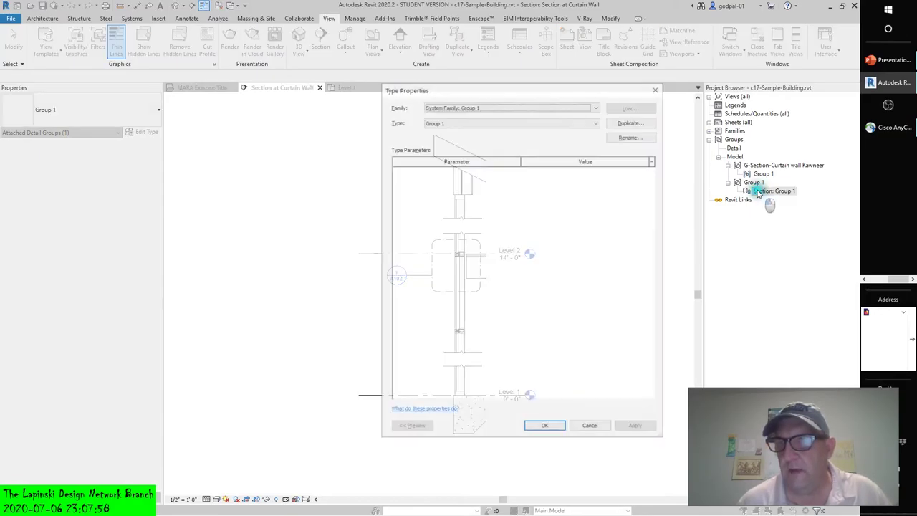
pyautogui.click(590, 426)
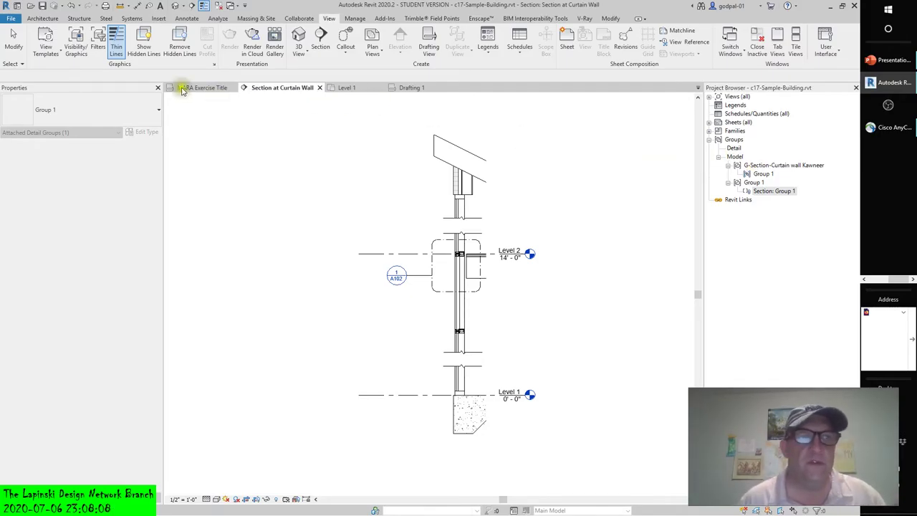
# Open the Group 1.rvt project
pyautogui.click(30, 7)
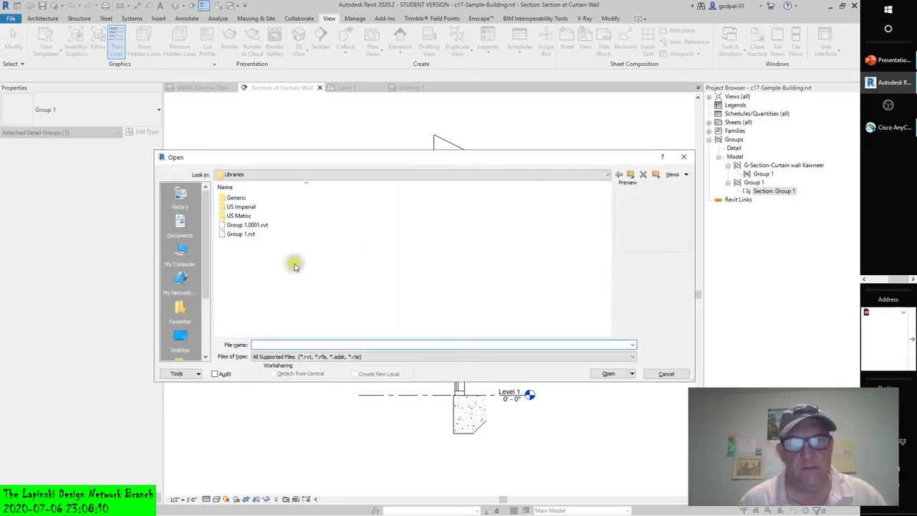
pyautogui.click(226, 235)
pyautogui.click(609, 374)
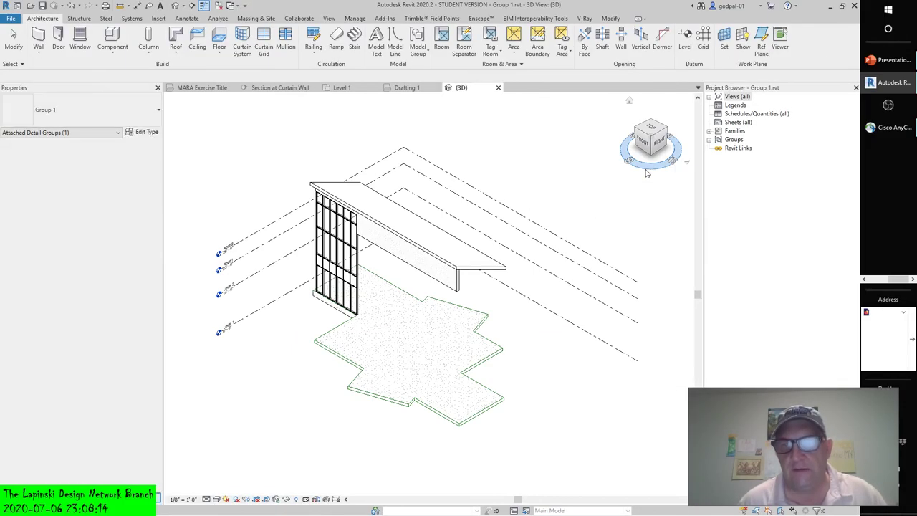
# Expand Views, Structural Plans and Floor Plans in the Project Browser
pyautogui.click(710, 97)
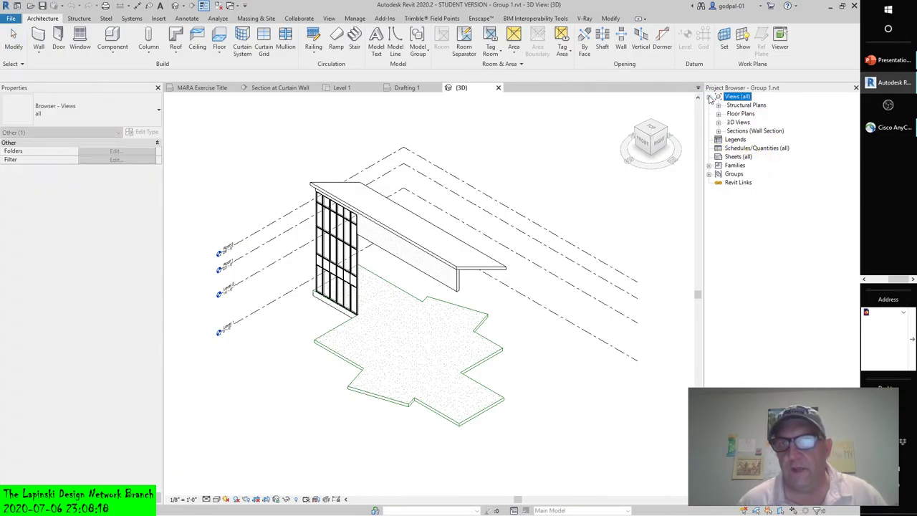
pyautogui.click(718, 106)
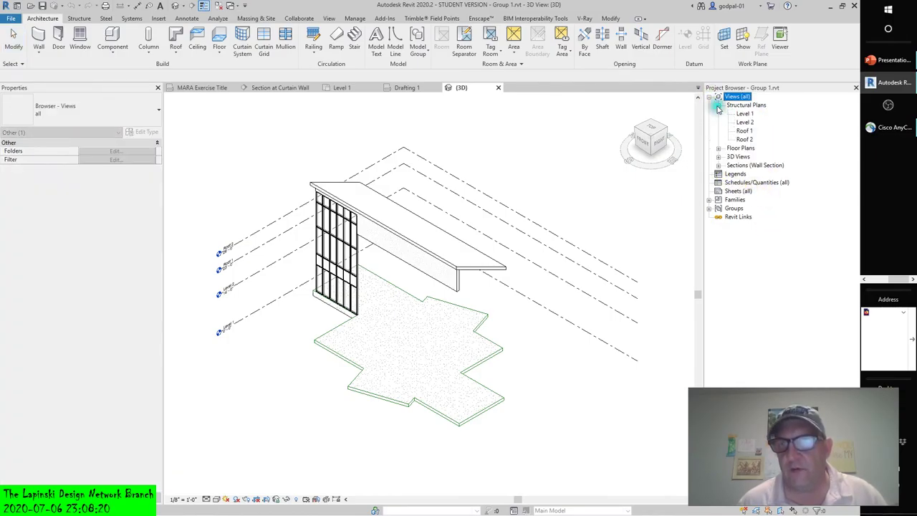
pyautogui.click(719, 149)
# Open the Group 1 wall section from the 3D Views and Sections lists
pyautogui.click(719, 191)
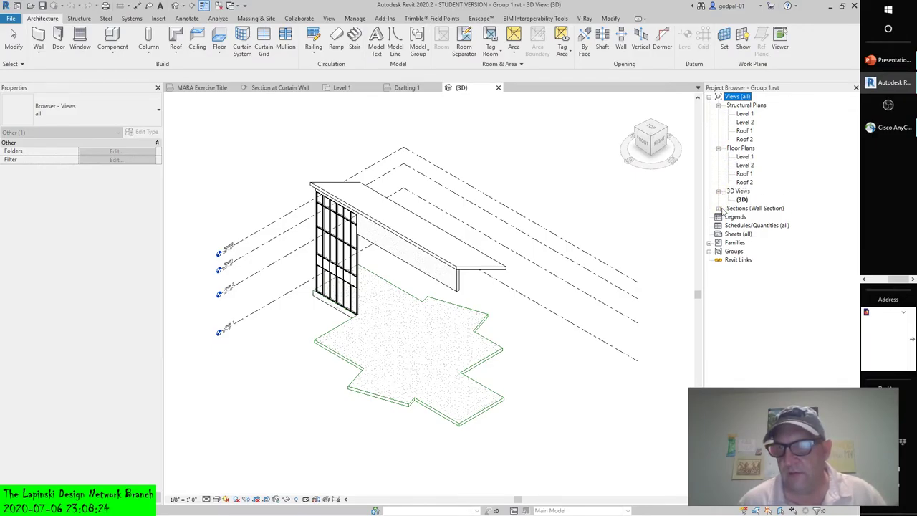
pyautogui.click(719, 209)
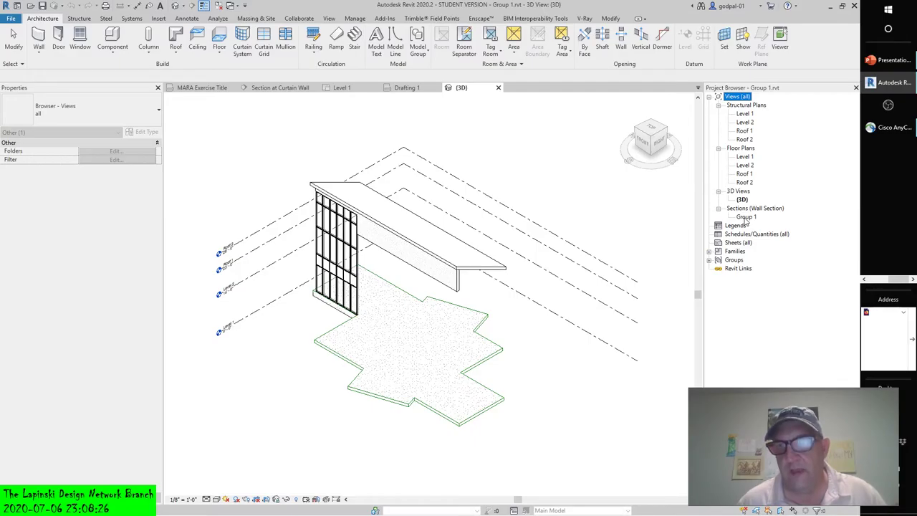
pyautogui.doubleClick(746, 217)
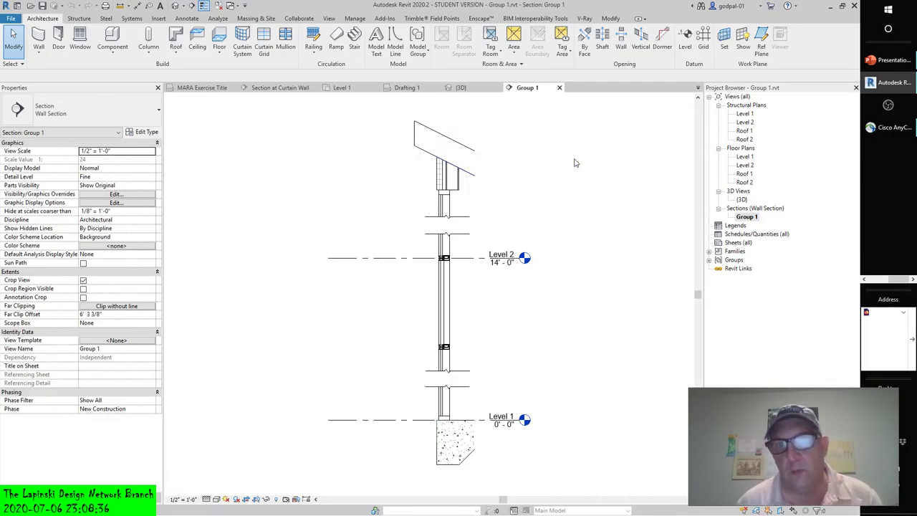
# Box-select the whole wall section with its tags and footing, then deselect everything
pyautogui.scroll(4, 450, 266)
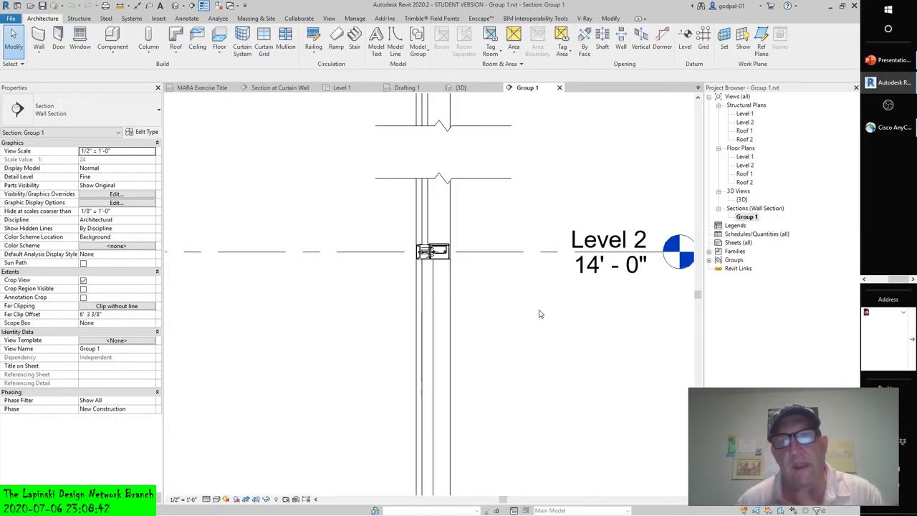
pyautogui.scroll(-4, 540, 313)
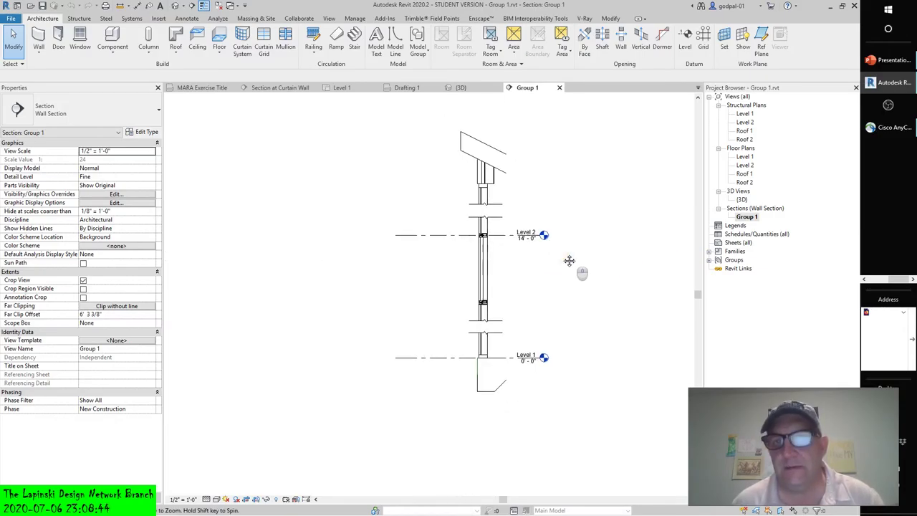
pyautogui.moveTo(569, 260); pyautogui.dragTo(513, 281, button='middle')
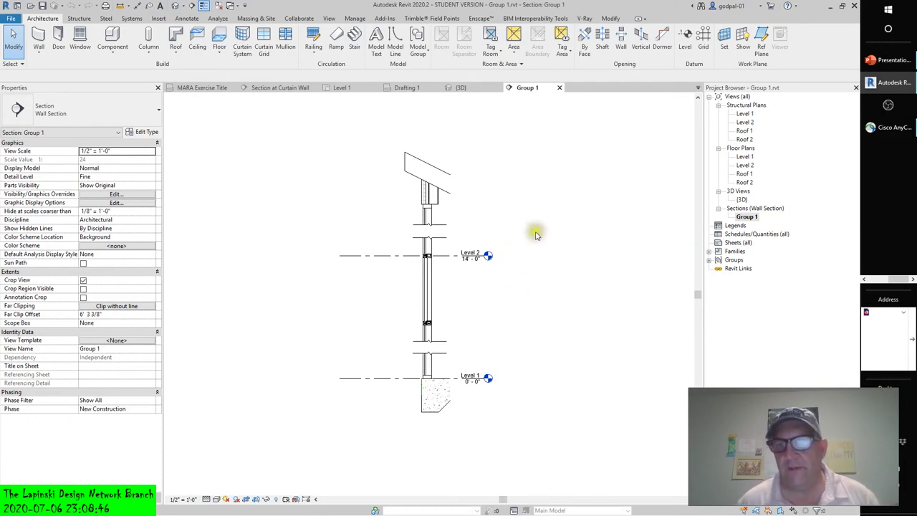
pyautogui.moveTo(272, 140); pyautogui.dragTo(559, 459)
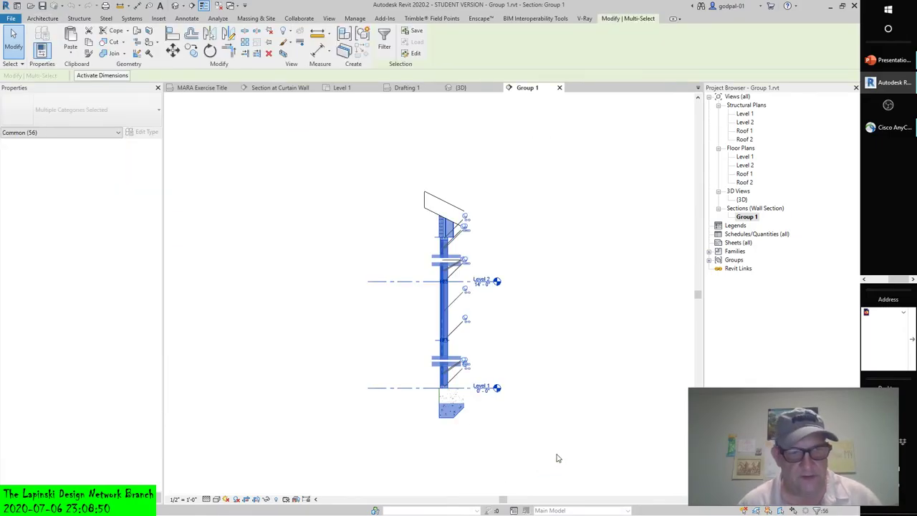
pyautogui.click(562, 418)
pyautogui.moveTo(562, 414); pyautogui.dragTo(539, 406, button='middle')
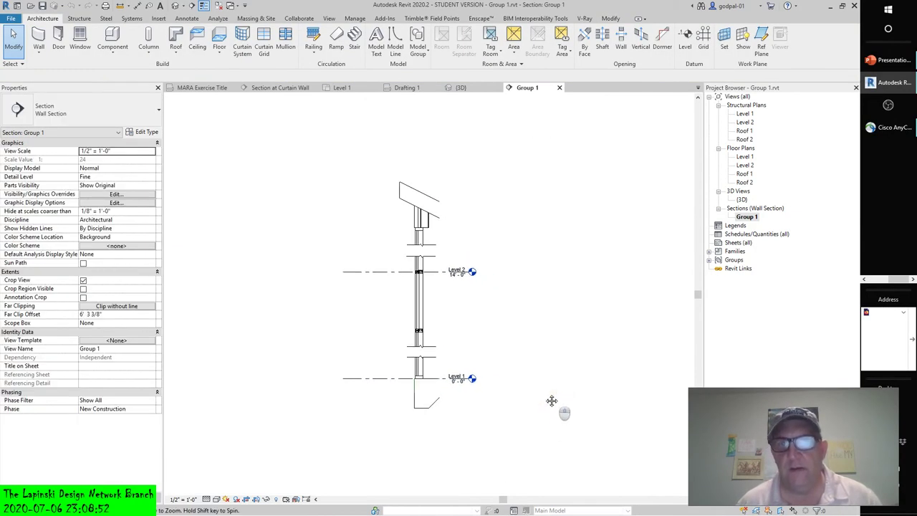
# Close the 3D and Drafting 1 views, check Section at Curtain Wall, and return to Level 1
pyautogui.click(461, 87)
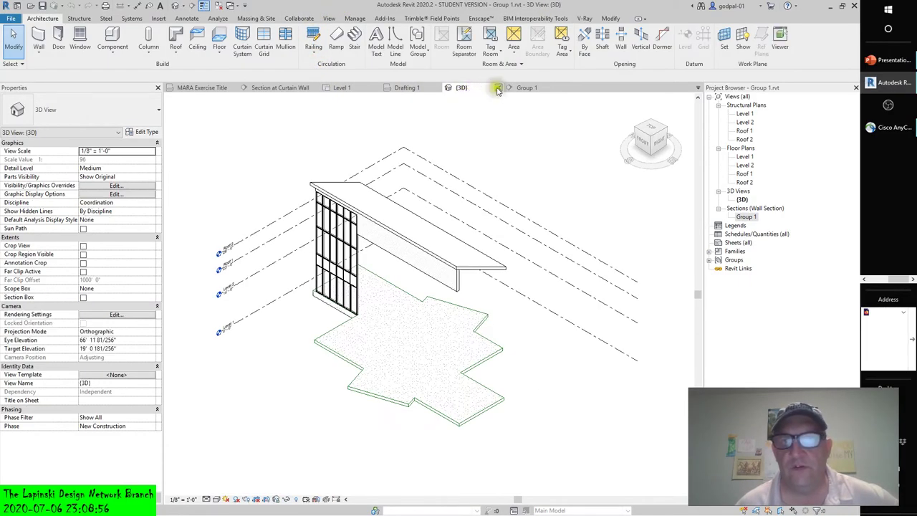
pyautogui.click(498, 87)
pyautogui.click(425, 88)
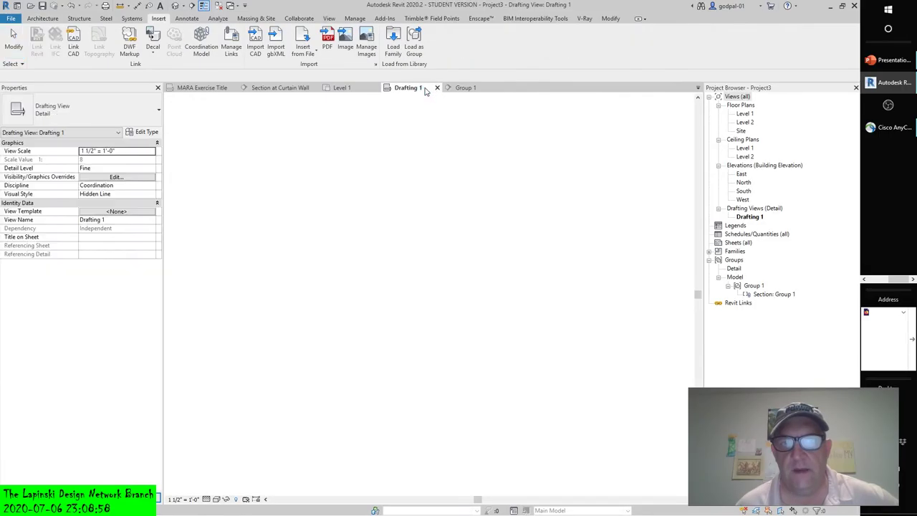
pyautogui.click(437, 87)
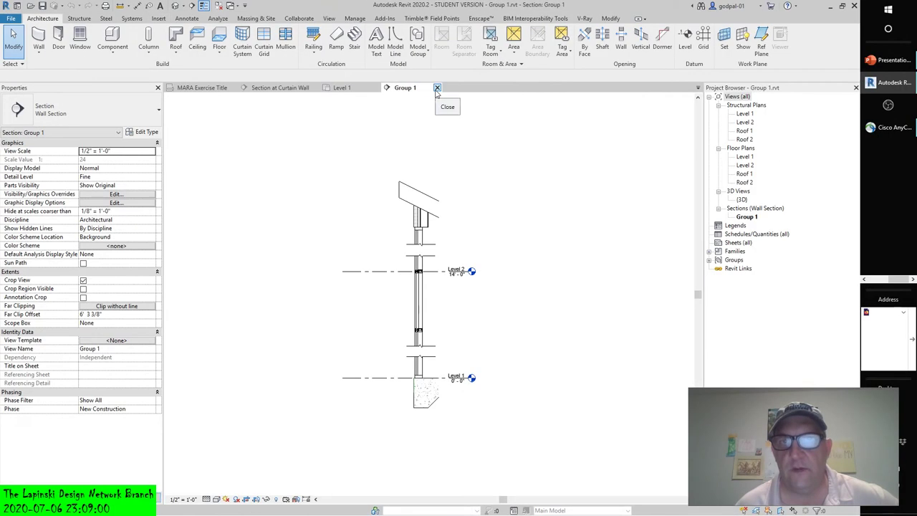
pyautogui.click(359, 89)
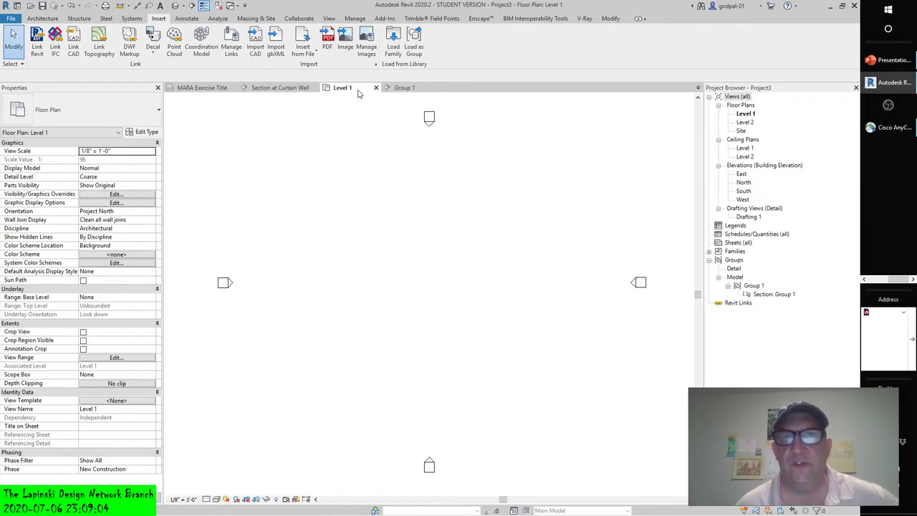
pyautogui.click(297, 87)
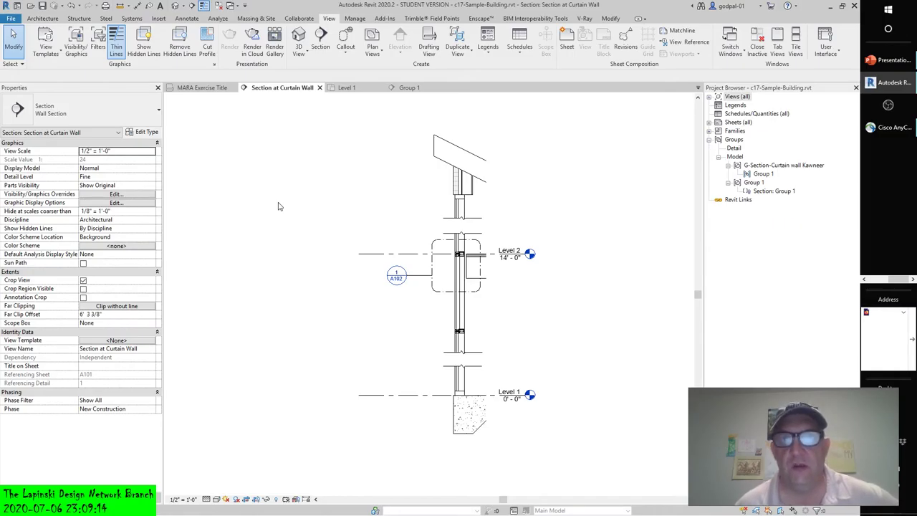
pyautogui.click(366, 88)
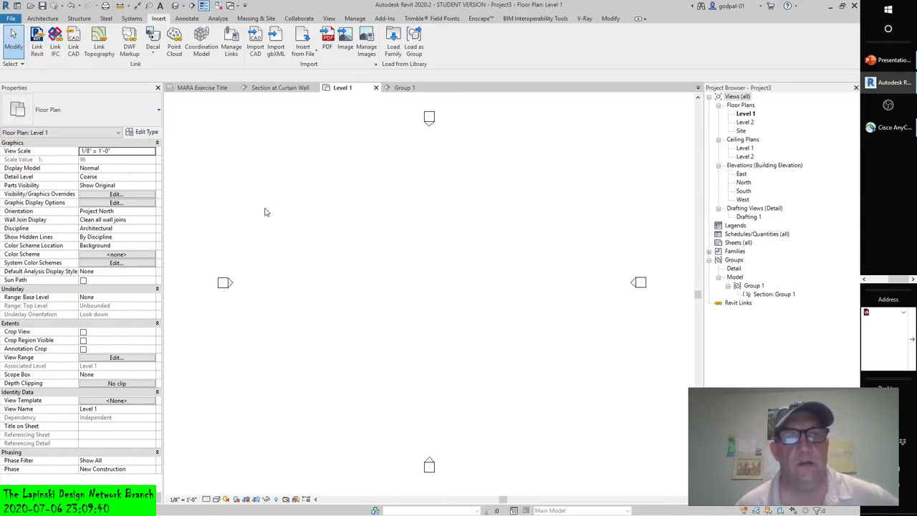
# Open Project3's empty Drafting 1 view from Drafting Views
pyautogui.moveTo(342, 270)
pyautogui.mouseDown(button='middle')
pyautogui.moveTo(338, 248)
pyautogui.moveTo(351, 261)
pyautogui.mouseUp(button='middle')
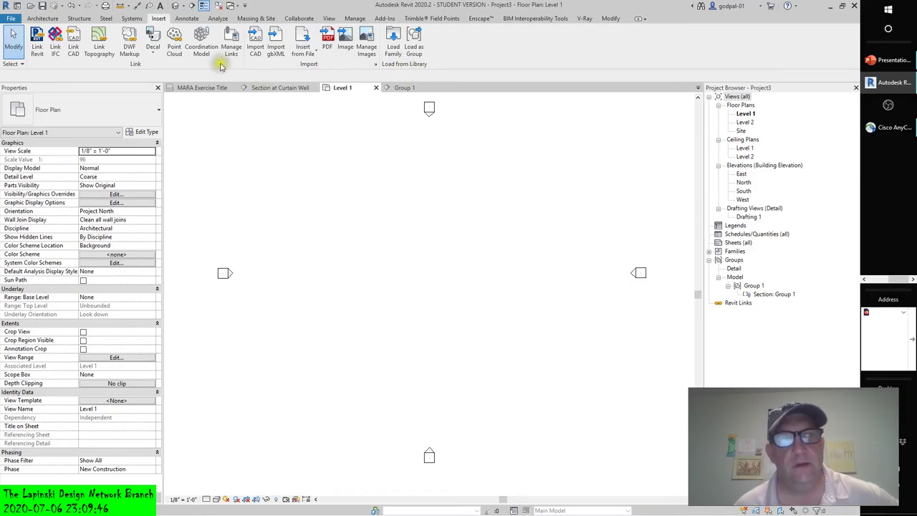
pyautogui.doubleClick(747, 217)
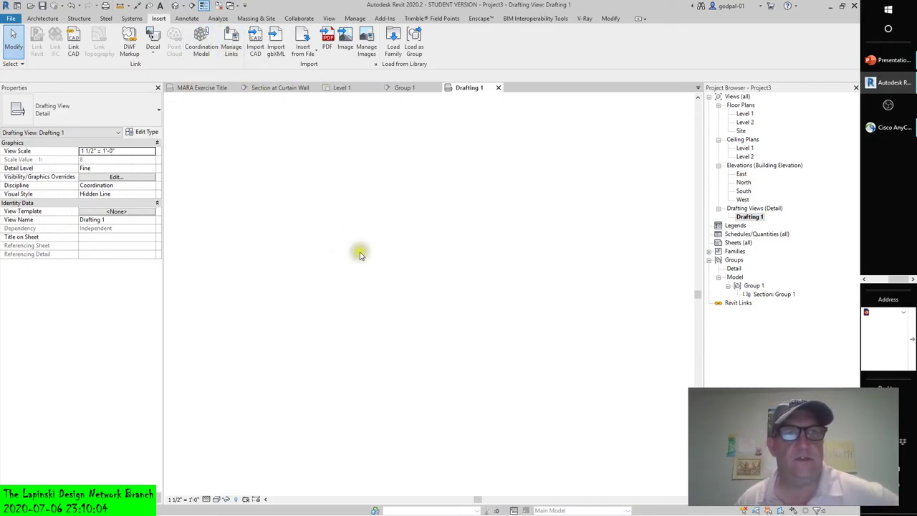
# Draw a trial section in Drafting 1, undo it, and close the Drafting 1 view
pyautogui.click(329, 18)
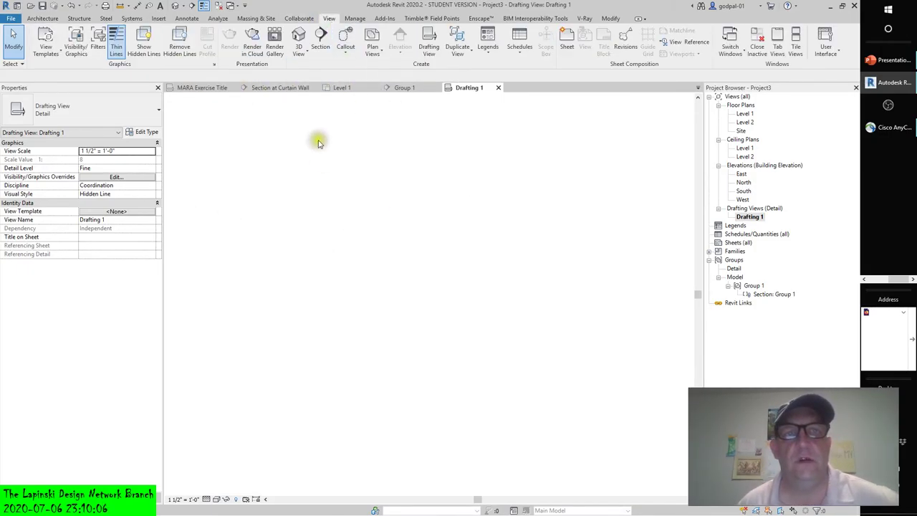
pyautogui.click(321, 44)
pyautogui.click(270, 300)
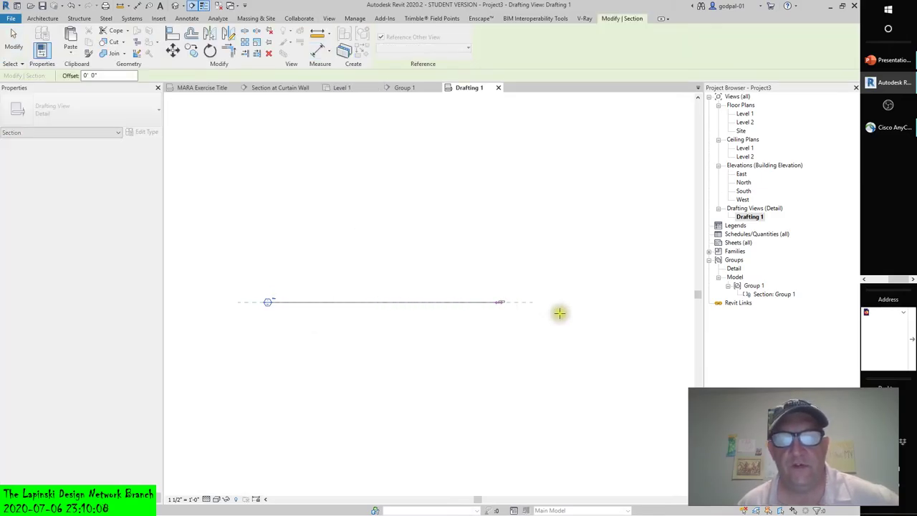
pyautogui.scroll(5, 286, 308)
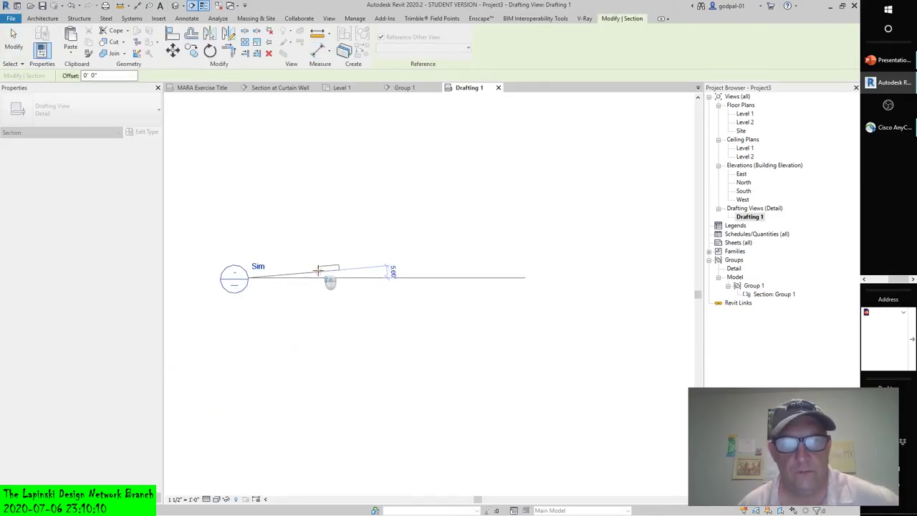
pyautogui.click(602, 281)
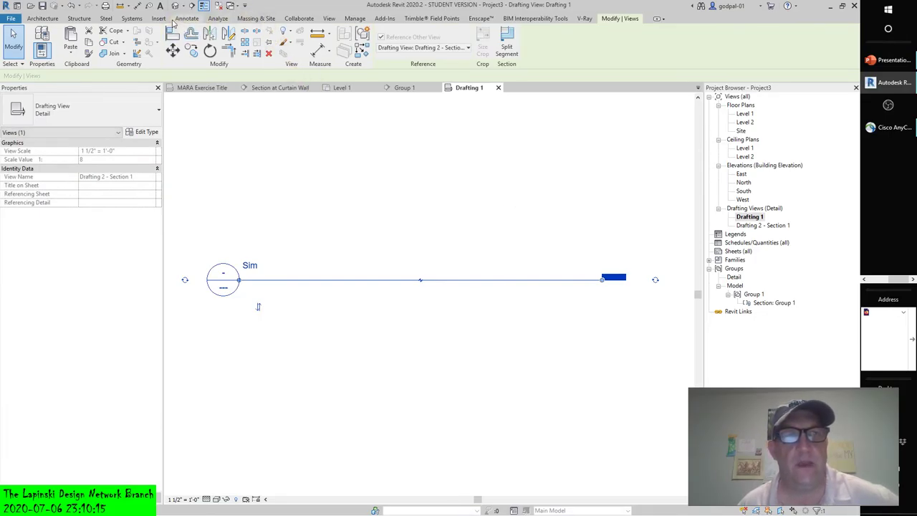
pyautogui.click(70, 5)
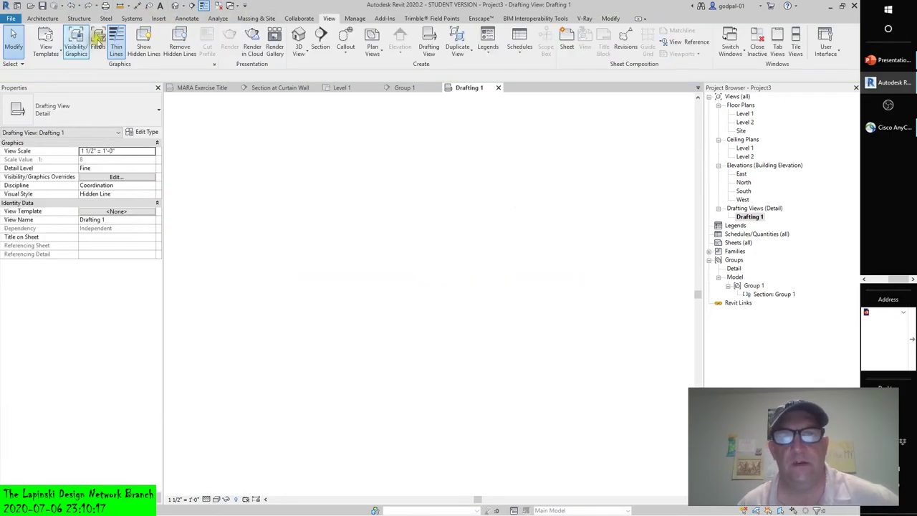
pyautogui.click(500, 88)
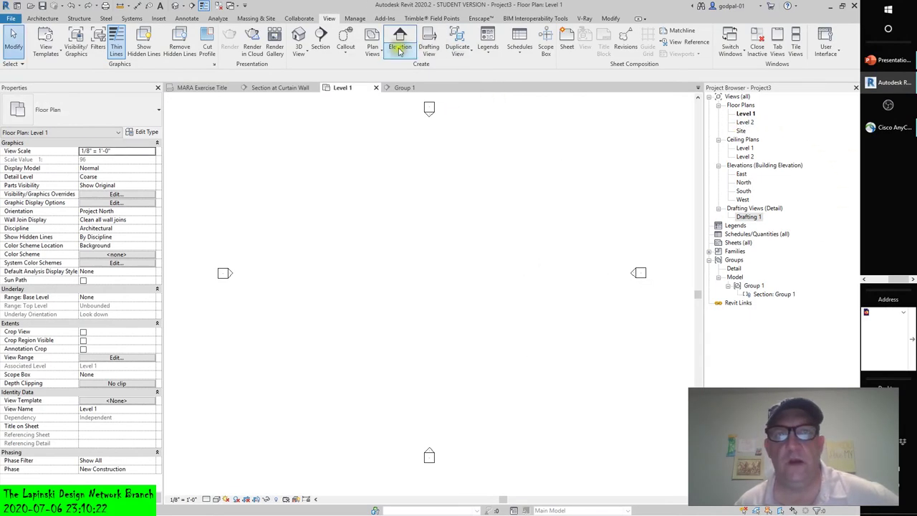
# Draw a new building section, Section 1, across the Level 1 plan
pyautogui.click(320, 45)
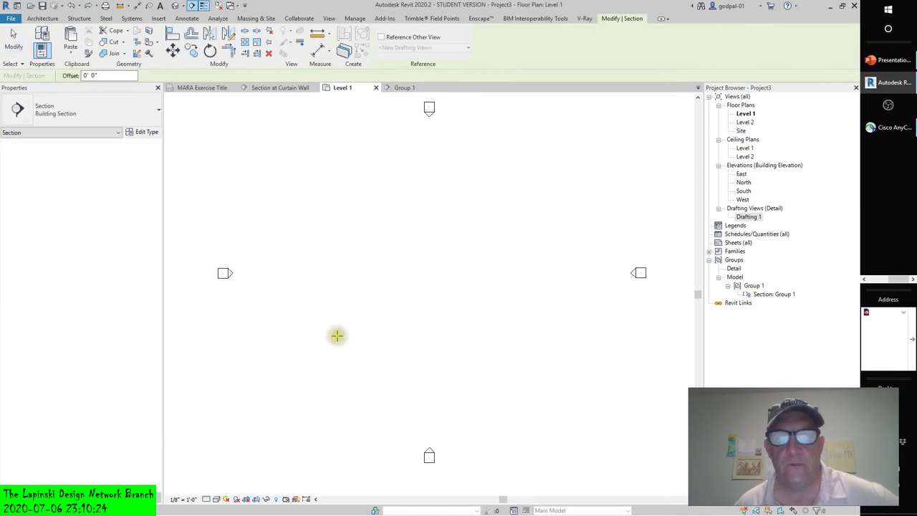
pyautogui.click(344, 268)
pyautogui.click(455, 268)
pyautogui.press('Escape')
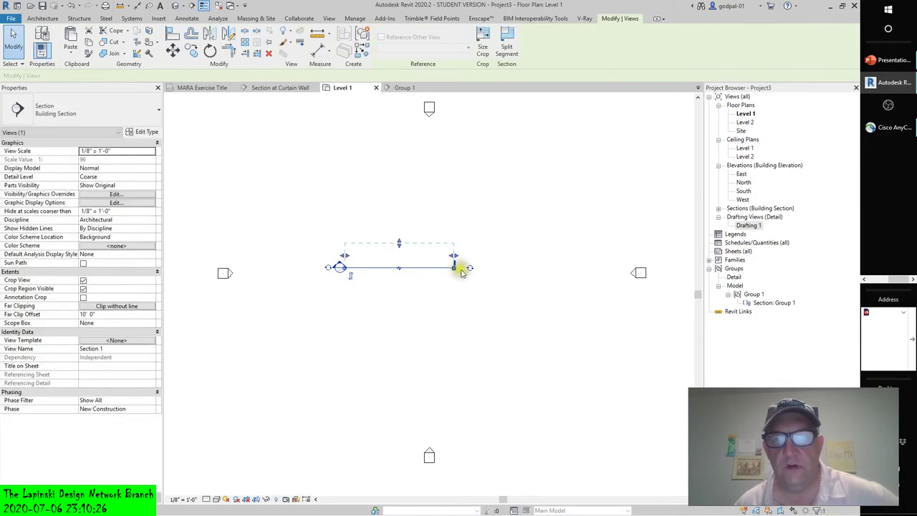
# Open Section 1 and start linking a Revit model into it
pyautogui.click(719, 208)
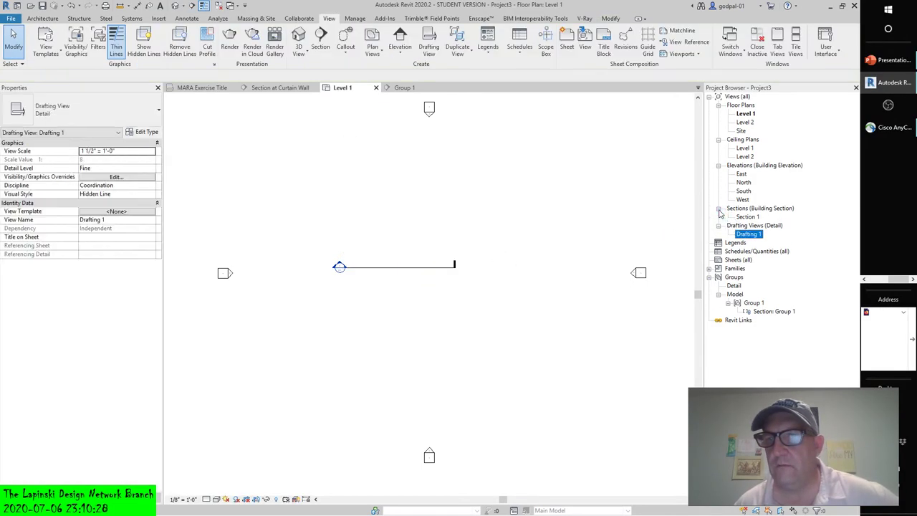
pyautogui.click(744, 217)
pyautogui.doubleClick(745, 217)
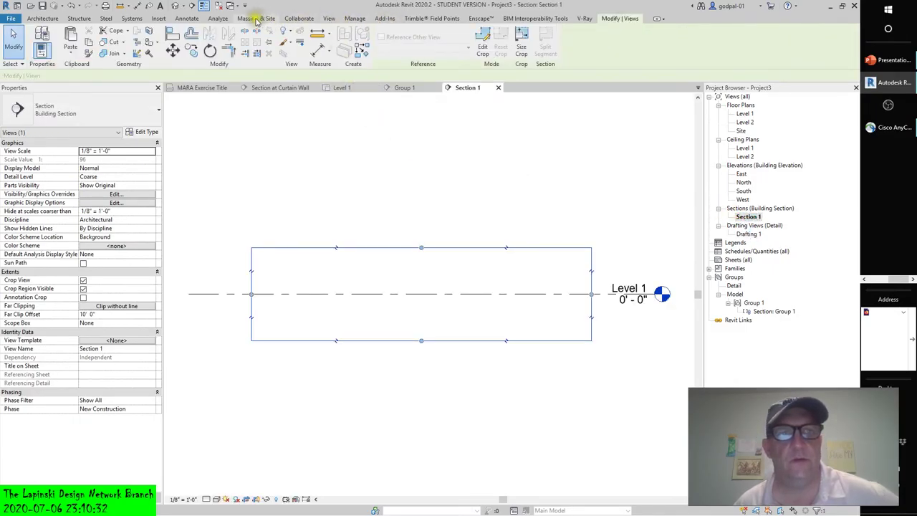
pyautogui.click(157, 19)
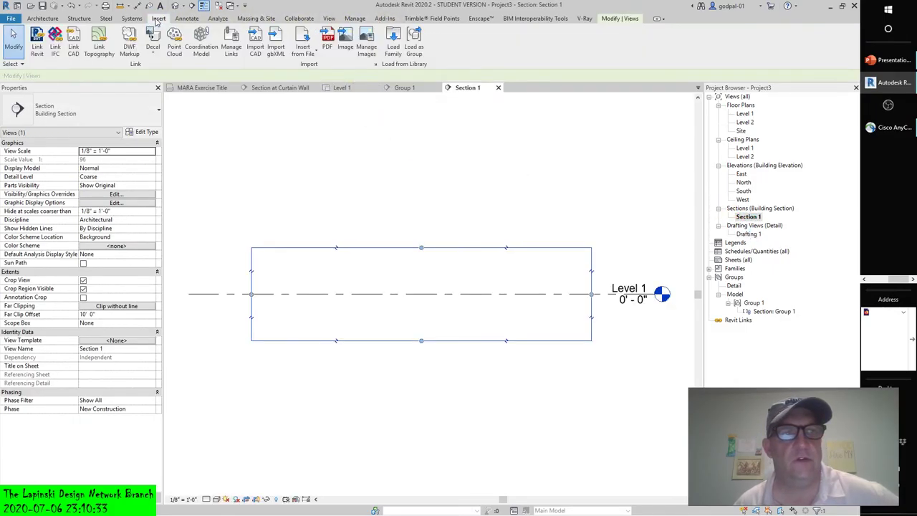
pyautogui.click(406, 194)
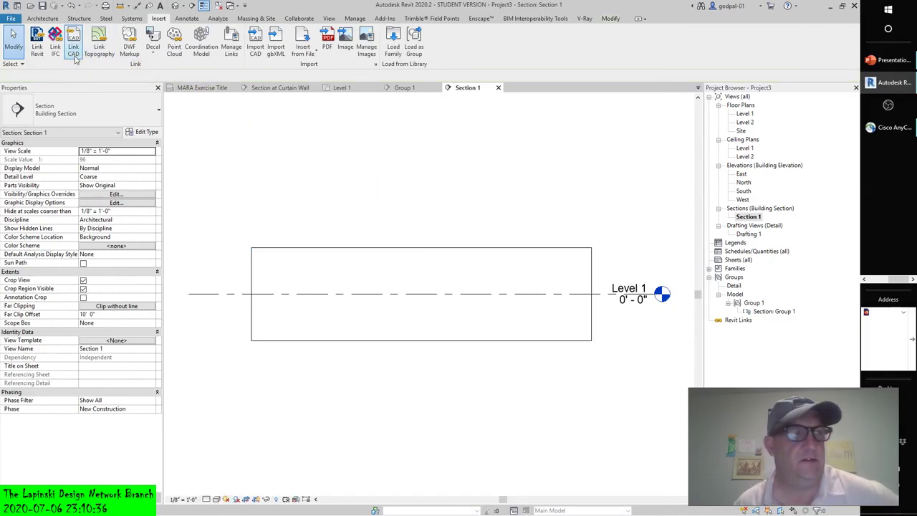
pyautogui.click(37, 45)
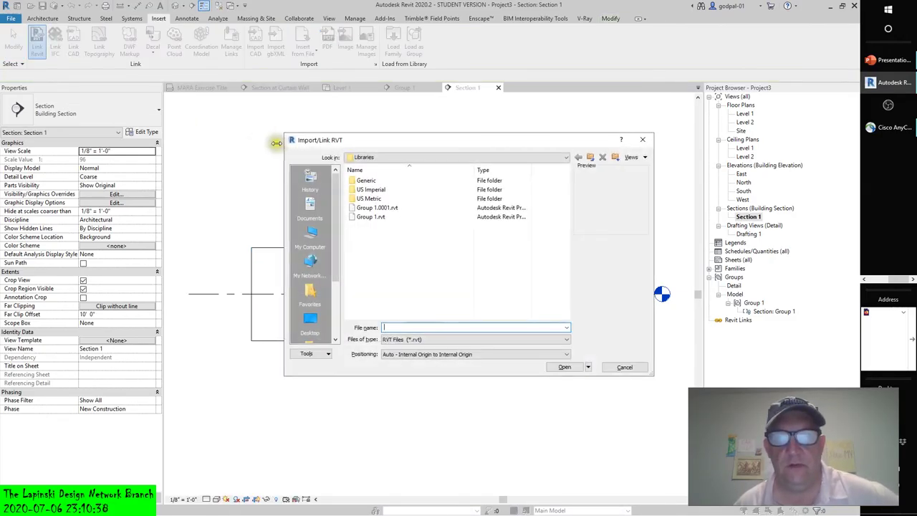
# Try linking Group 1.rvt and dismiss the 'link cannot be reloaded' error
pyautogui.click(361, 217)
pyautogui.click(565, 367)
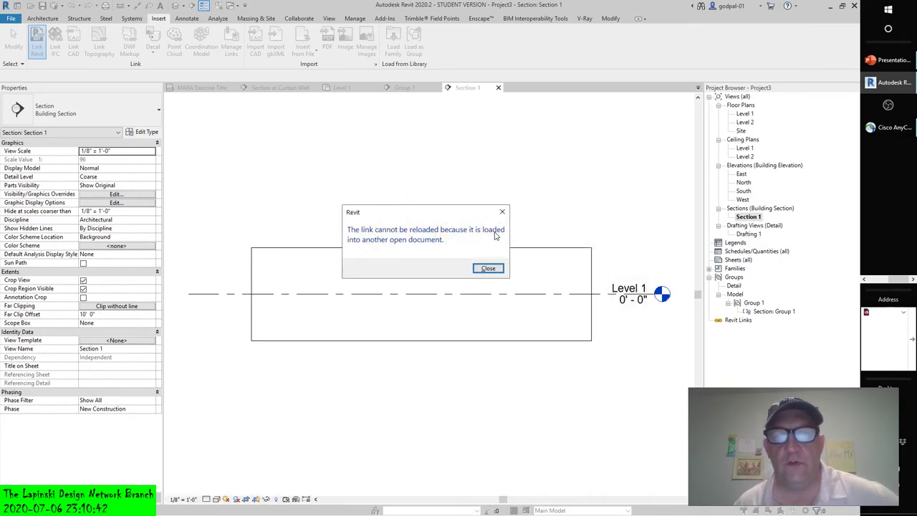
pyautogui.click(486, 268)
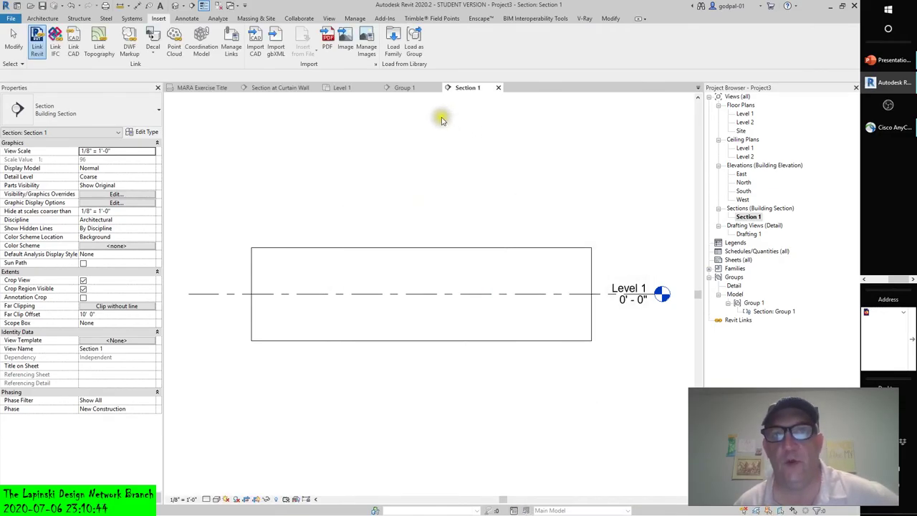
# Close the open Group 1 model view and link Group 1.rvt into Section 1
pyautogui.click(411, 89)
pyautogui.click(437, 88)
pyautogui.click(36, 40)
pyautogui.click(371, 216)
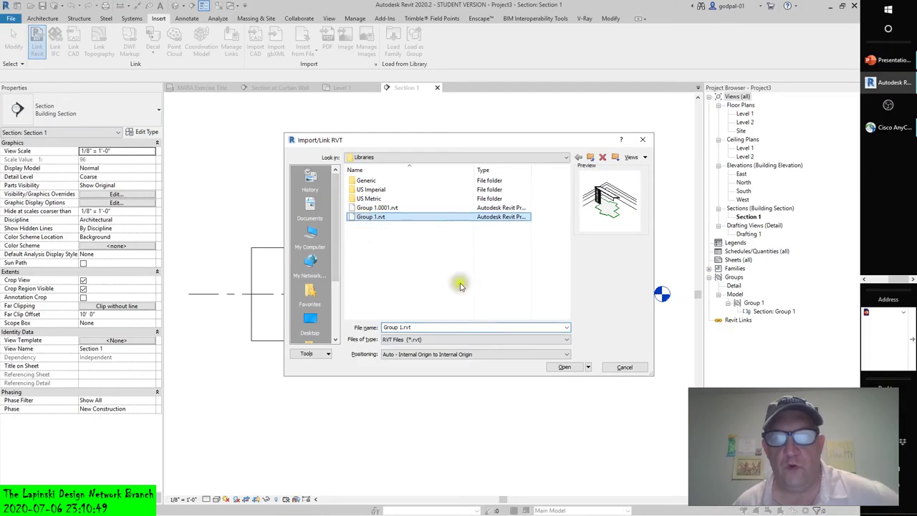
pyautogui.click(564, 367)
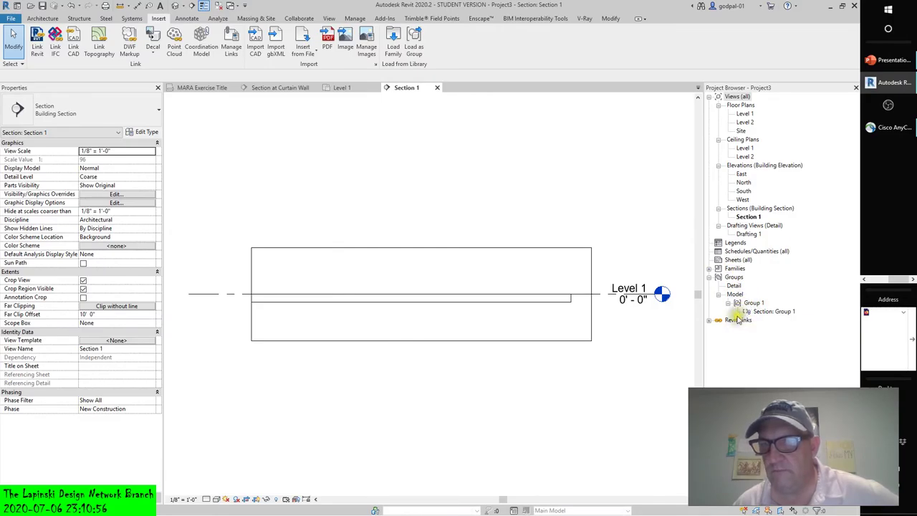
# Review the linked Group 1.rvt's type properties unchanged, then open the empty Drafting 1 view
pyautogui.click(708, 322)
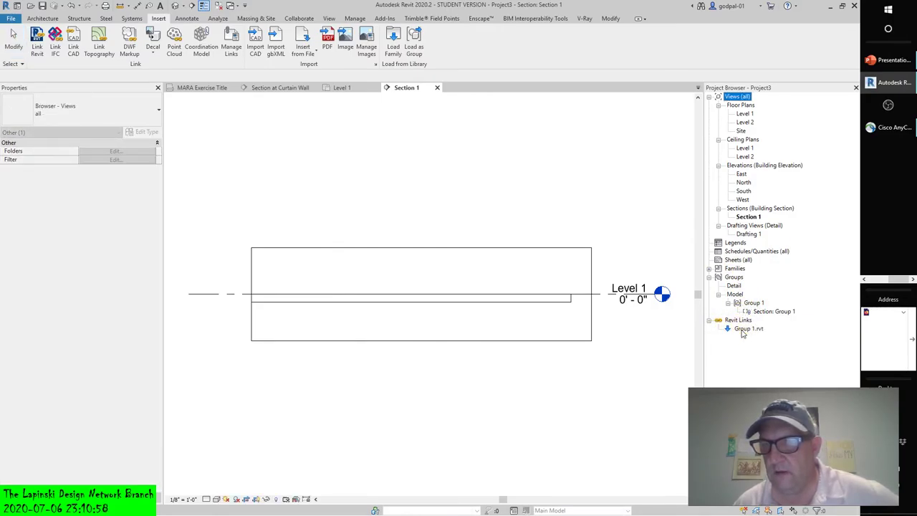
pyautogui.click(745, 329)
pyautogui.doubleClick(745, 329)
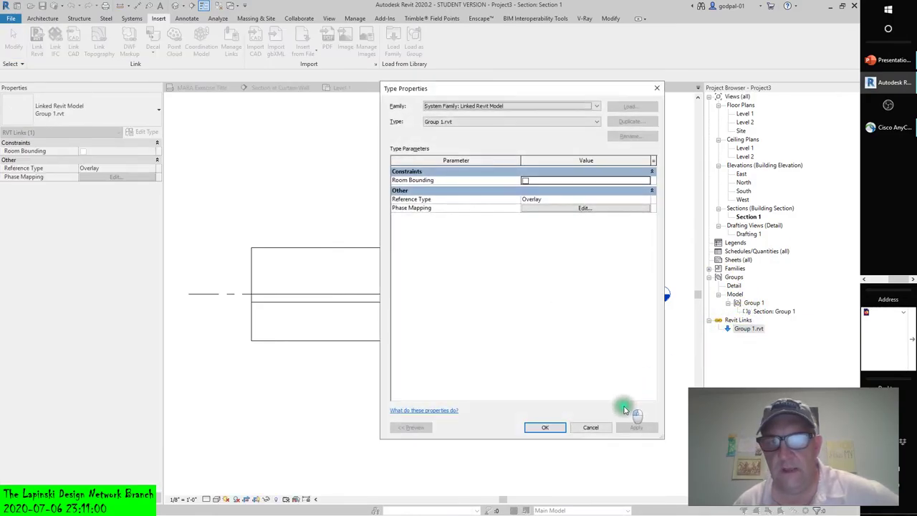
pyautogui.click(591, 428)
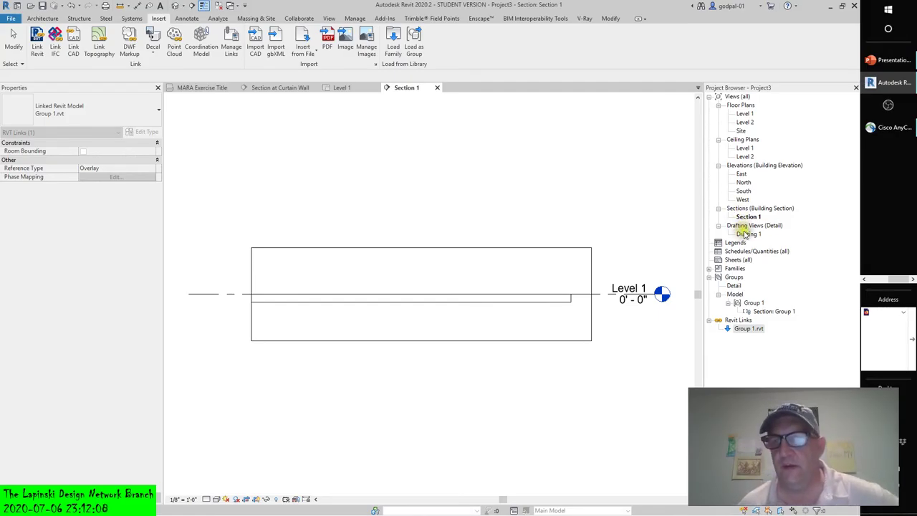
pyautogui.doubleClick(750, 236)
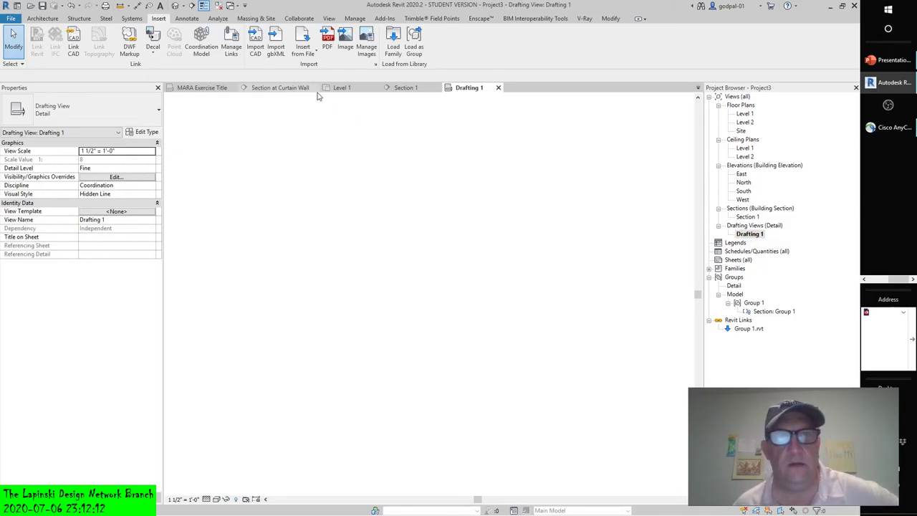
# Insert 2D elements from Libraries' Group 1.rvt, choosing the Section: Group 1 view as source
pyautogui.click(314, 54)
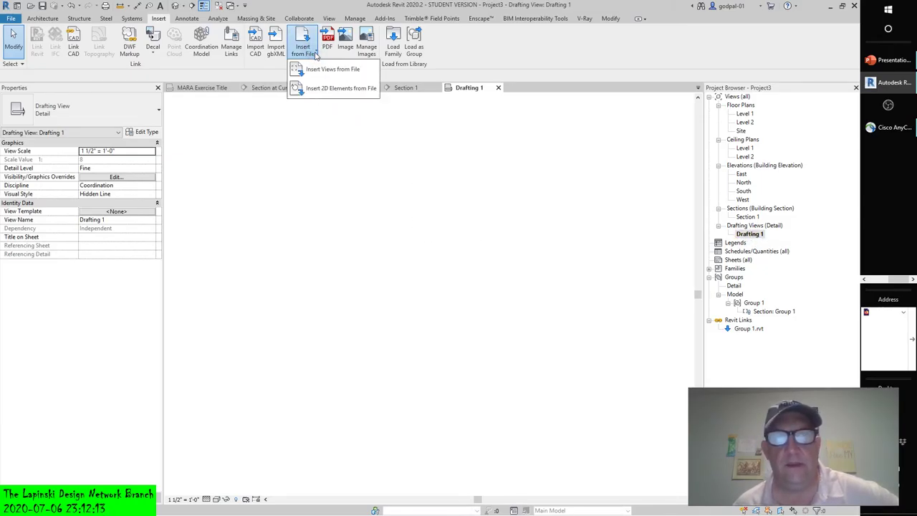
pyautogui.click(337, 88)
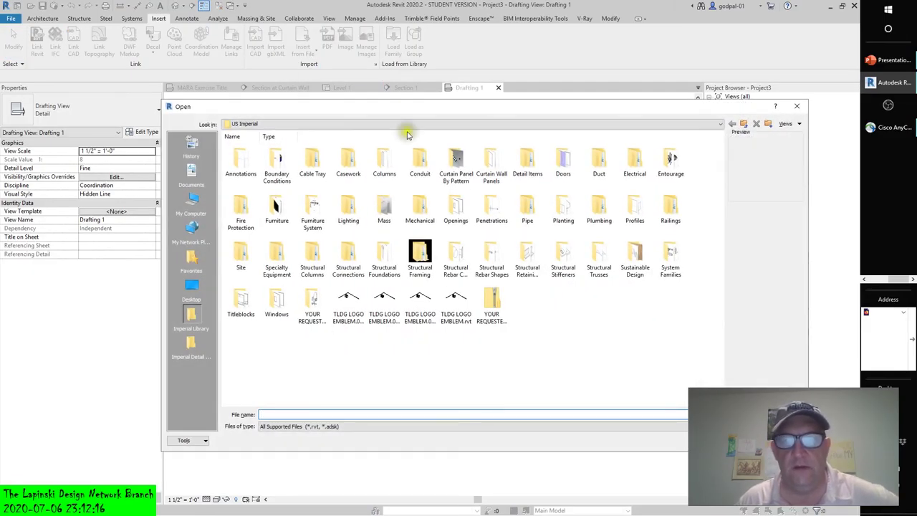
pyautogui.click(695, 126)
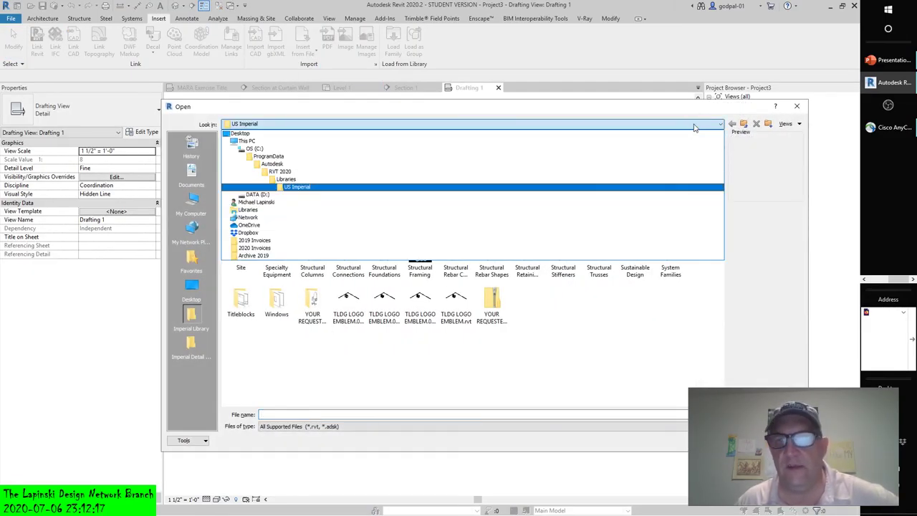
pyautogui.click(309, 188)
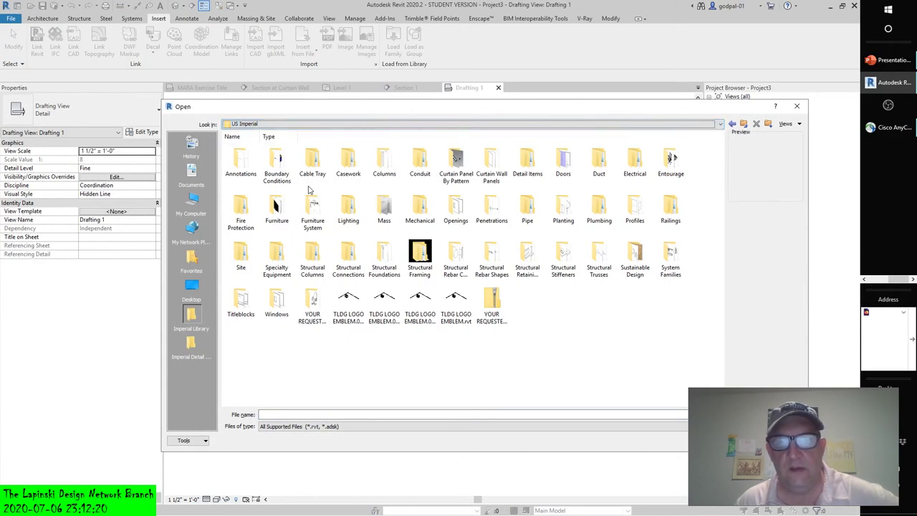
pyautogui.click(289, 126)
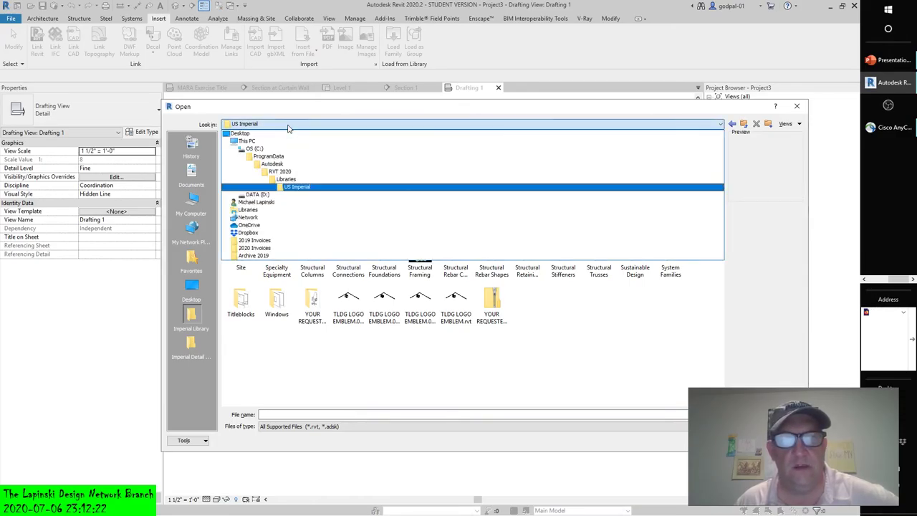
pyautogui.click(284, 179)
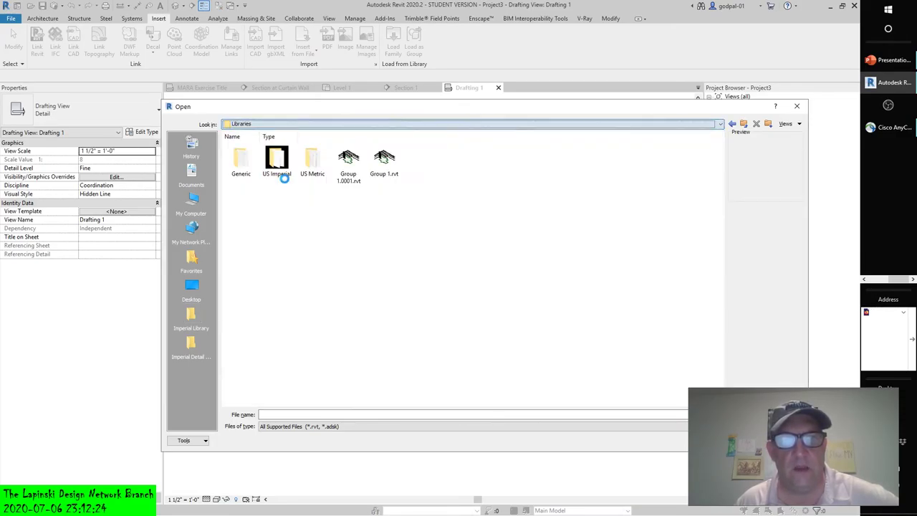
pyautogui.click(387, 163)
pyautogui.click(749, 414)
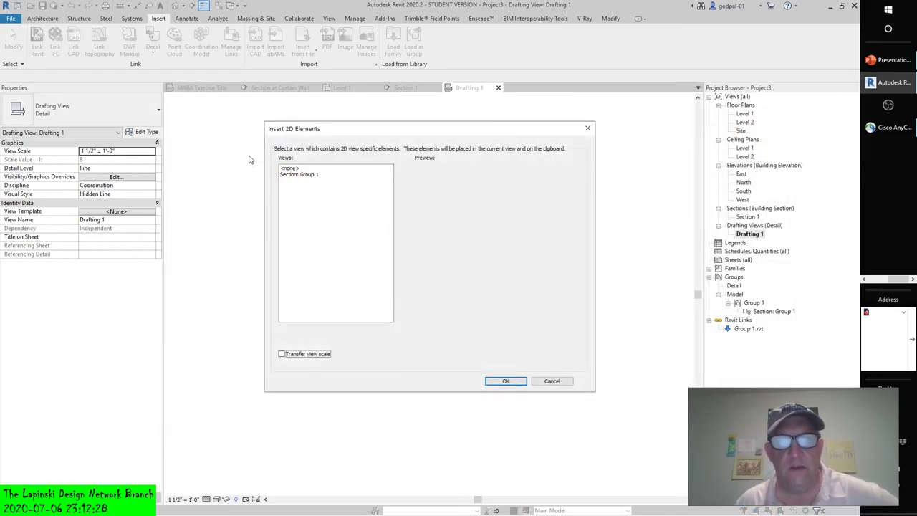
pyautogui.click(290, 176)
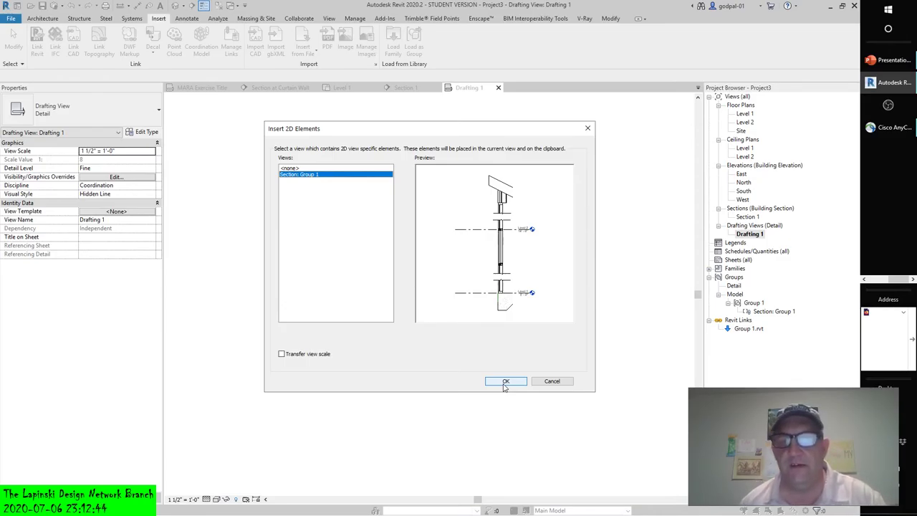
pyautogui.click(505, 381)
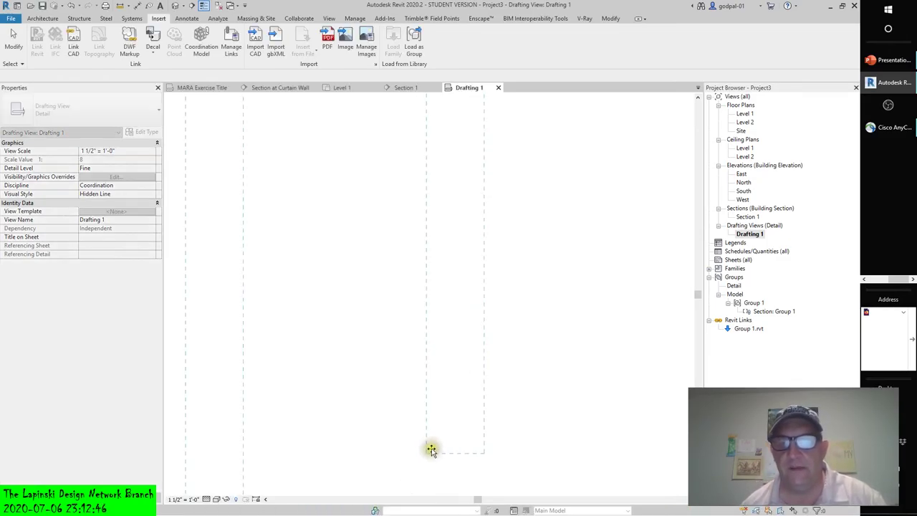
# Place the Group 1 section's break line into Drafting 1 and finish the paste
pyautogui.scroll(-4, 430, 449)
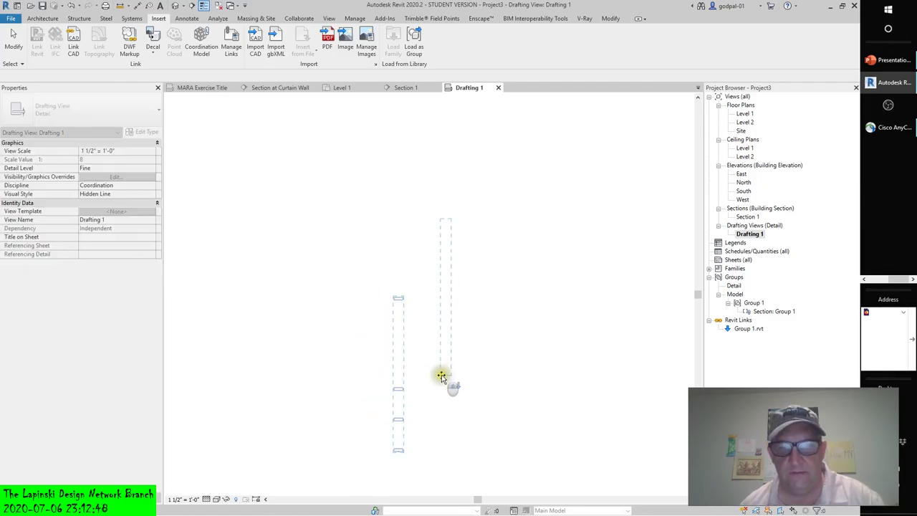
pyautogui.scroll(-2, 442, 376)
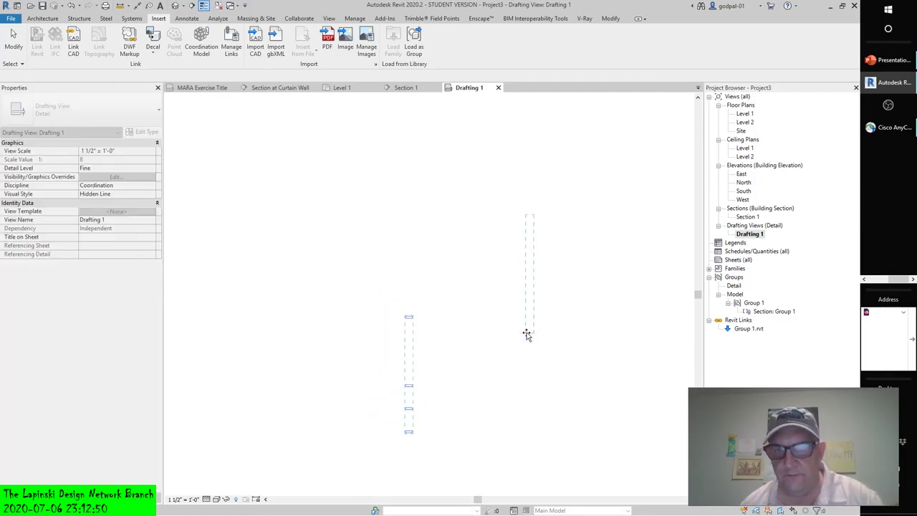
pyautogui.click(509, 453)
pyautogui.scroll(3, 522, 424)
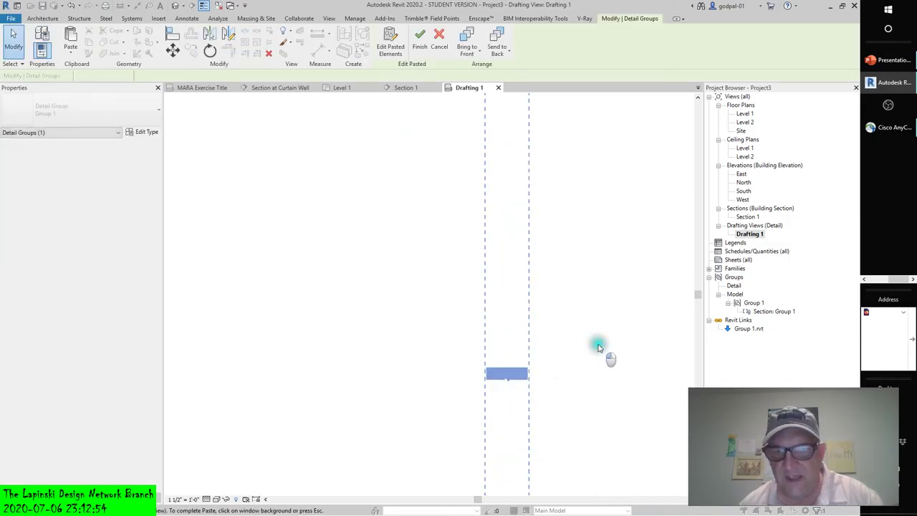
pyautogui.scroll(-3, 487, 387)
pyautogui.click(609, 358)
pyautogui.click(608, 349)
# Select the pasted break line, recentre it, then open the Section 1 view
pyautogui.click(539, 355)
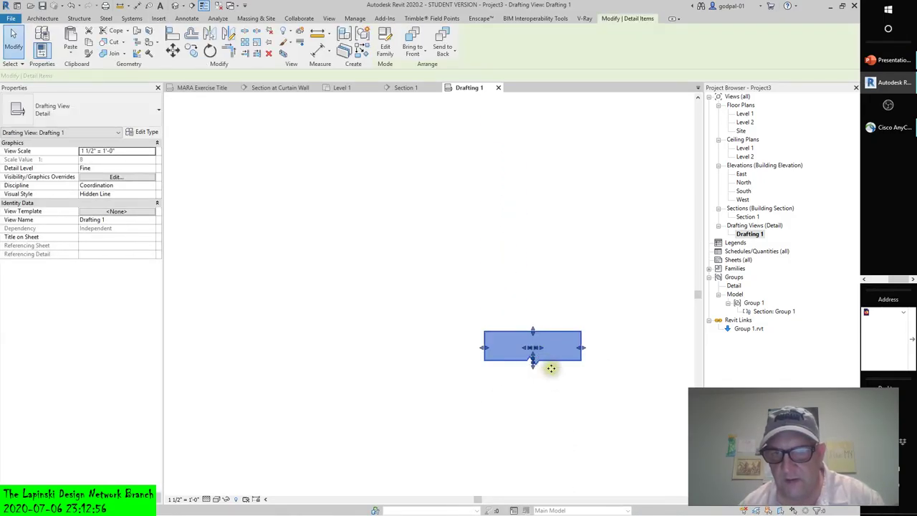
pyautogui.scroll(-2, 562, 377)
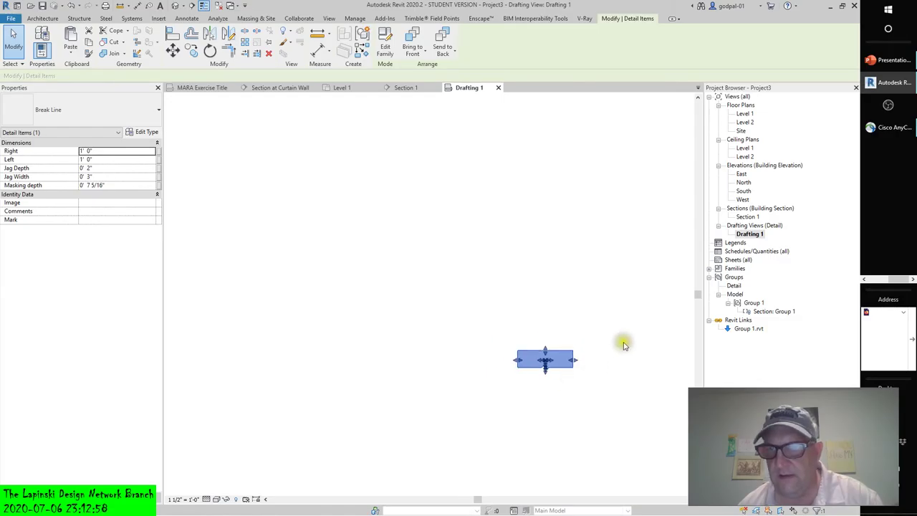
pyautogui.moveTo(621, 342); pyautogui.dragTo(538, 307, button='middle')
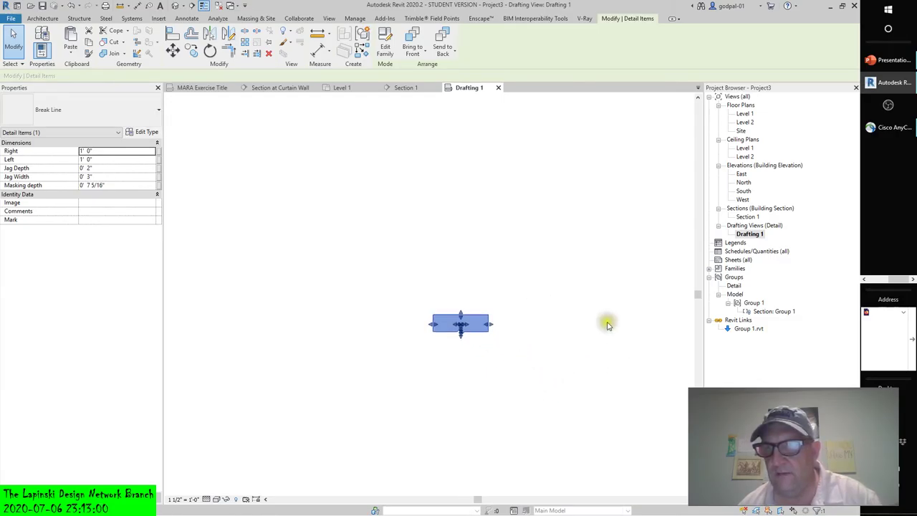
pyautogui.doubleClick(747, 216)
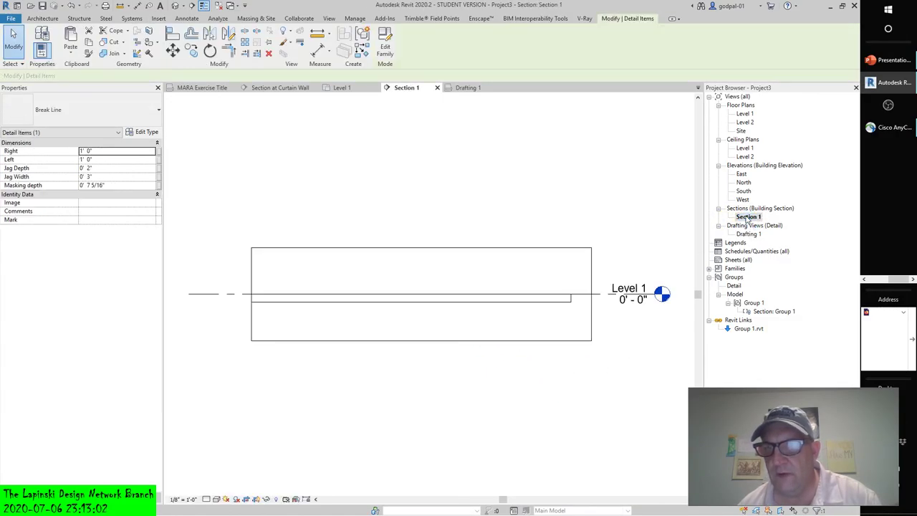
# Unload the Group 1.rvt Revit link, confirming the warning, and close Section 1
pyautogui.rightClick(734, 321)
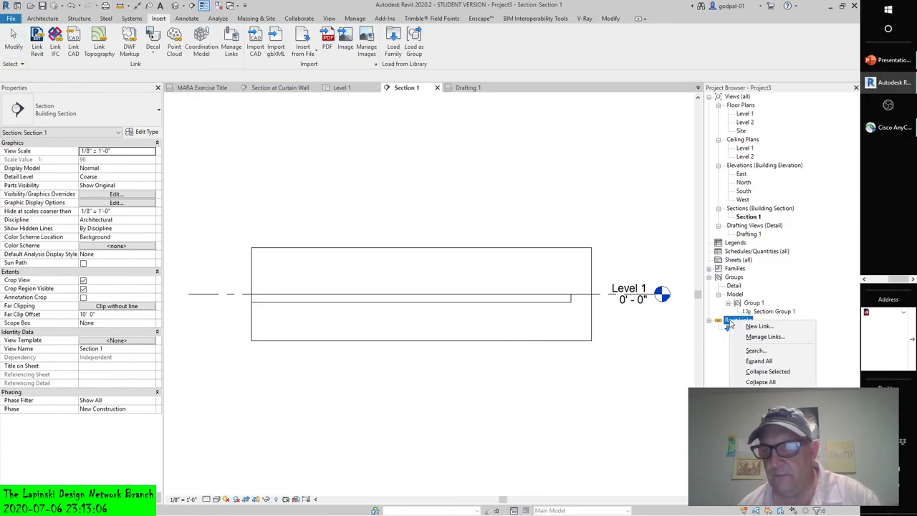
pyautogui.click(738, 328)
pyautogui.rightClick(744, 329)
pyautogui.click(742, 329)
pyautogui.rightClick(742, 330)
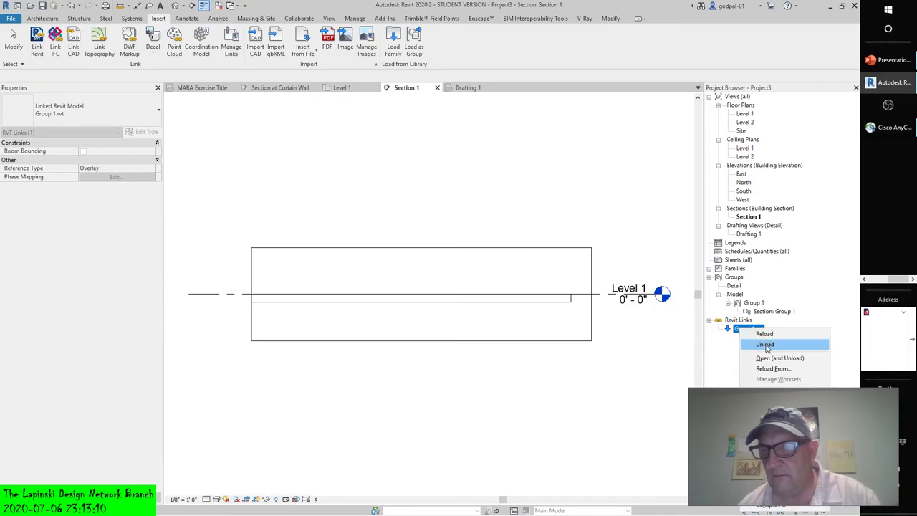
pyautogui.click(765, 345)
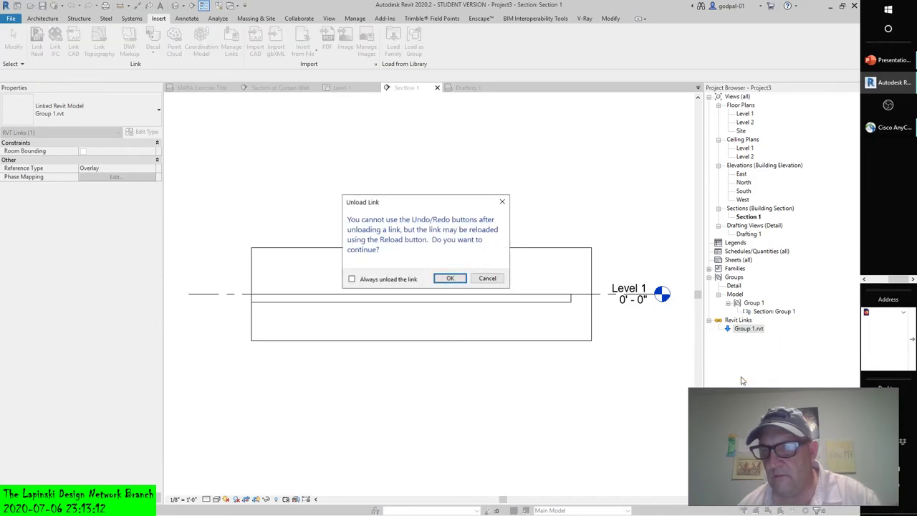
pyautogui.click(449, 278)
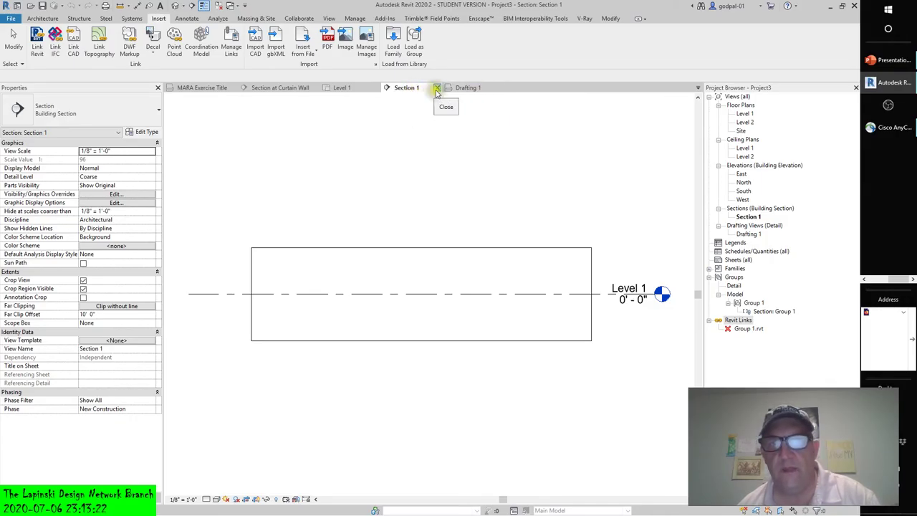
pyautogui.click(437, 87)
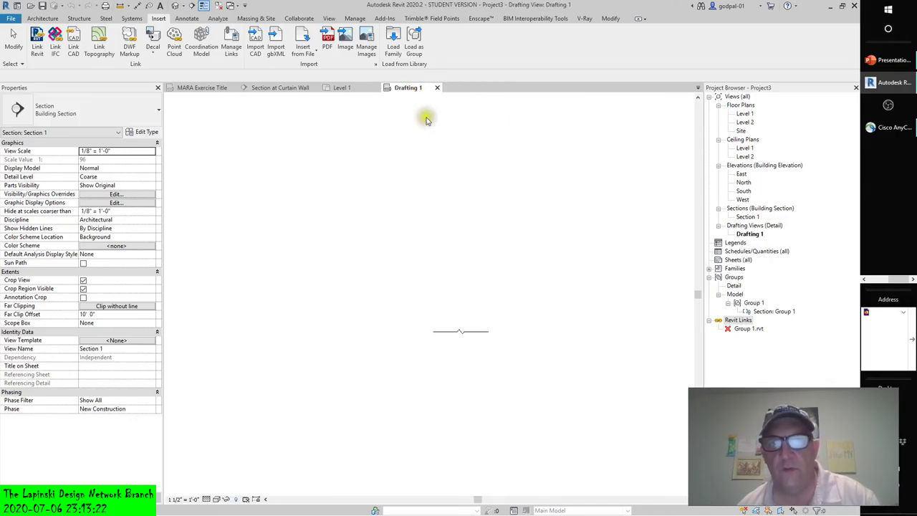
# Stretch the Drafting 1 break line's top and bottom grips, then glance at Section at Curtain Wall
pyautogui.click(463, 318)
pyautogui.moveTo(459, 314); pyautogui.dragTo(466, 152)
pyautogui.moveTo(463, 334); pyautogui.dragTo(462, 407)
pyautogui.click(564, 320)
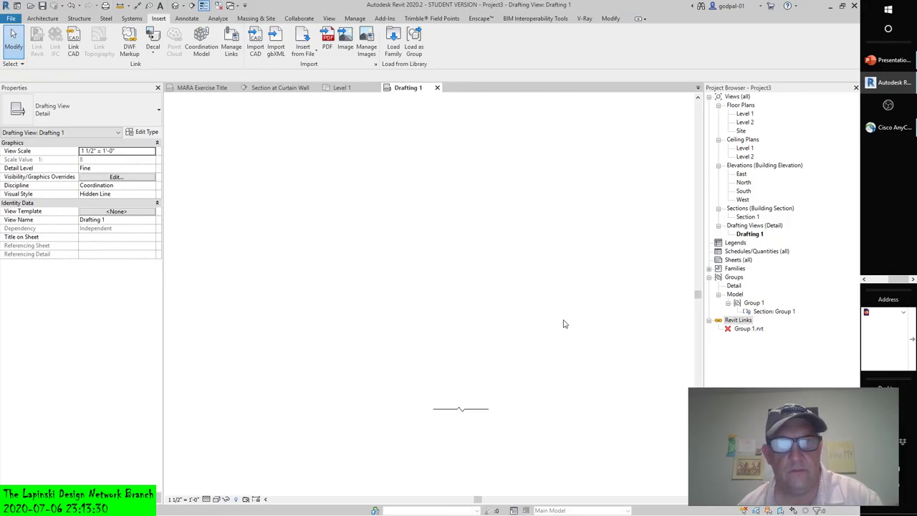
pyautogui.click(290, 88)
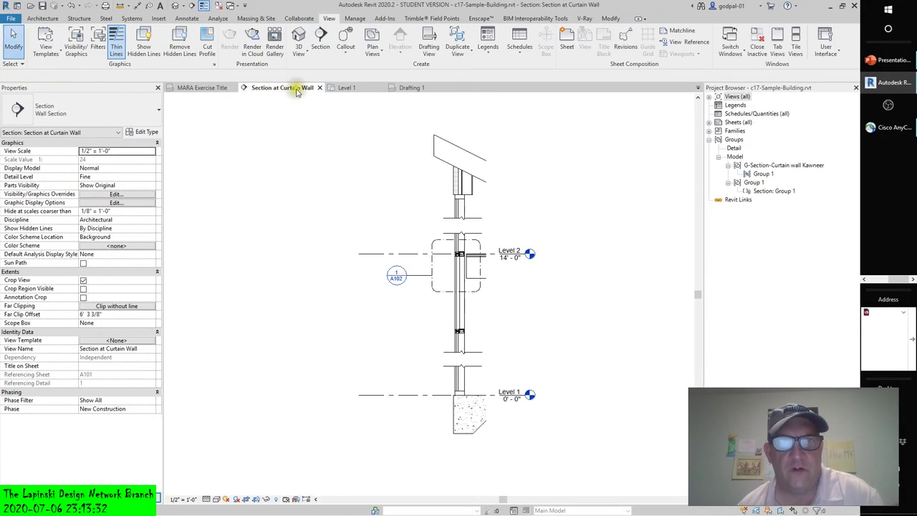
pyautogui.click(412, 88)
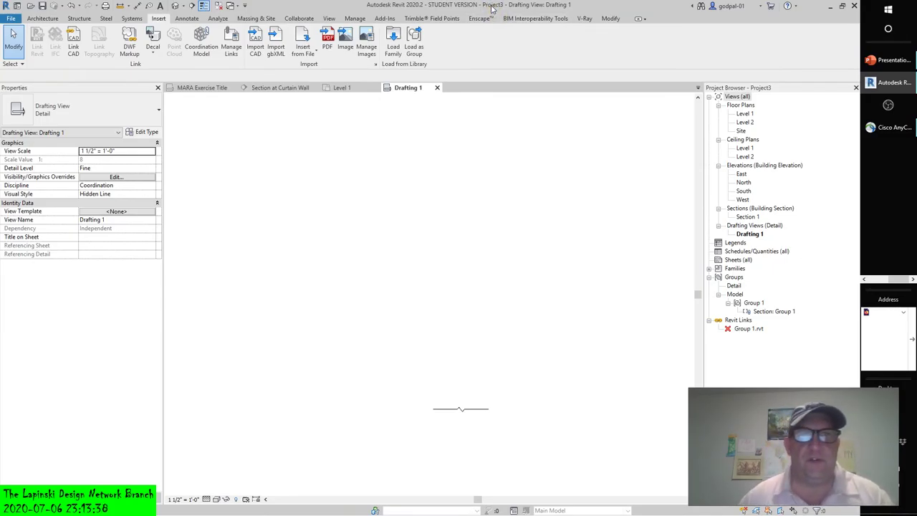
# Start Insert 2D Elements from Group 1.rvt in the Libraries folder
pyautogui.click(315, 54)
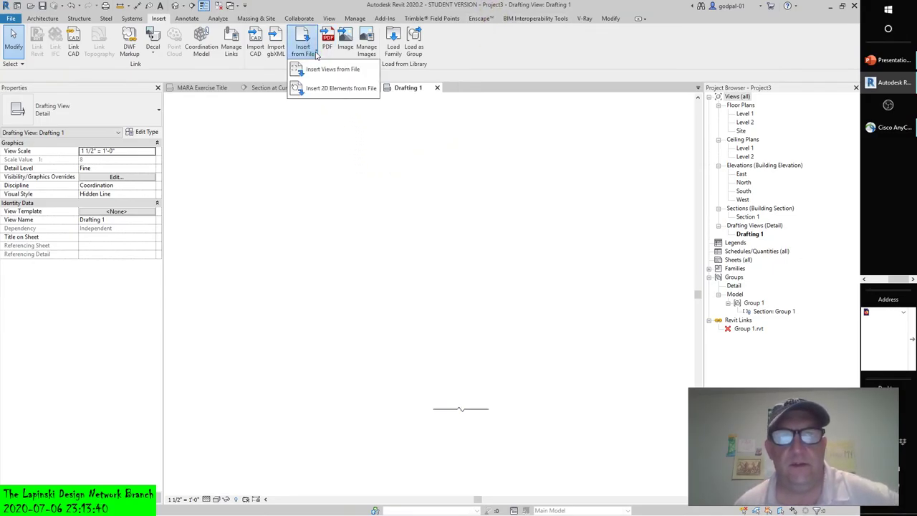
pyautogui.click(321, 88)
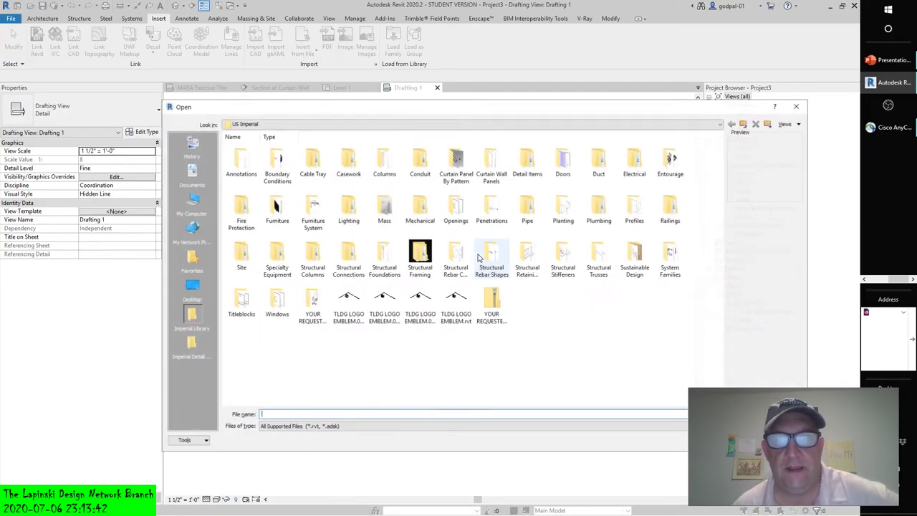
pyautogui.click(573, 123)
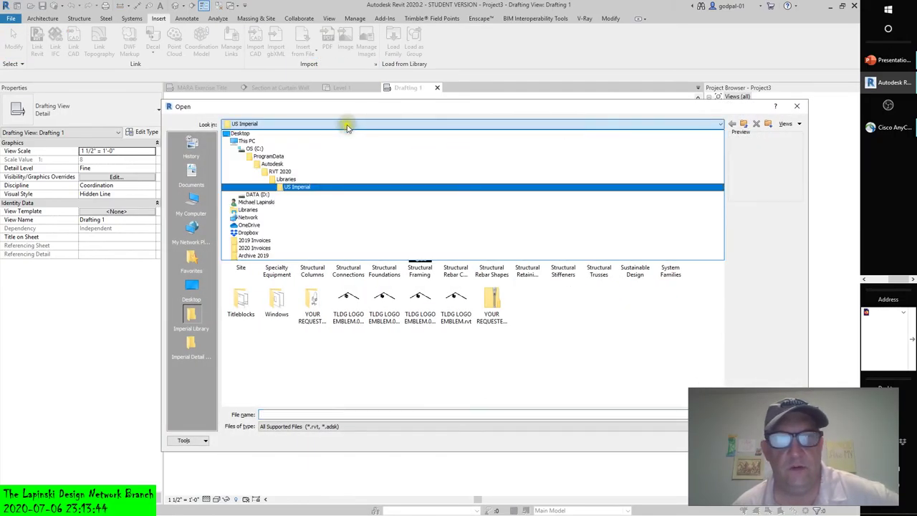
pyautogui.click(286, 179)
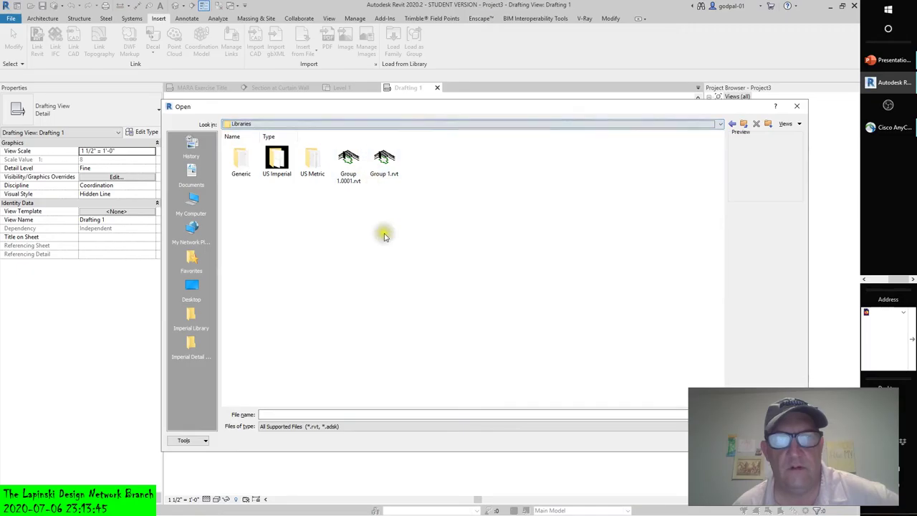
pyautogui.click(385, 168)
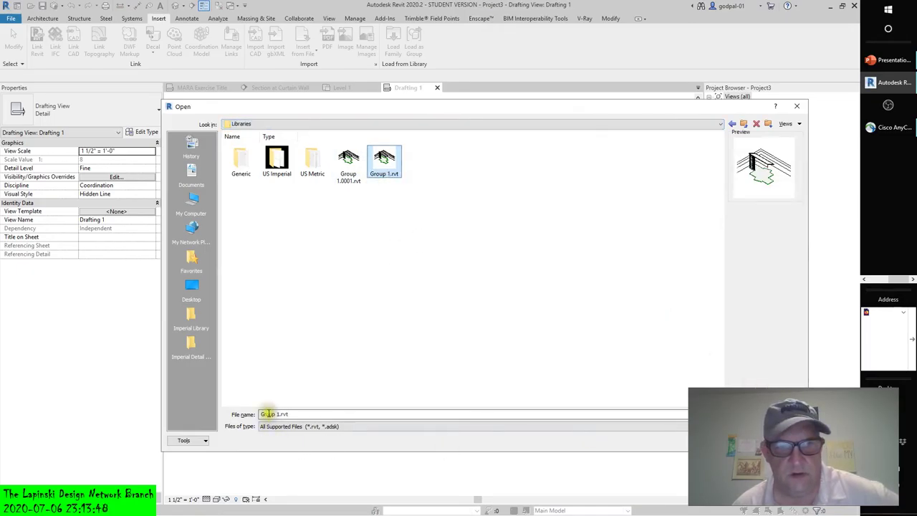
pyautogui.click(681, 426)
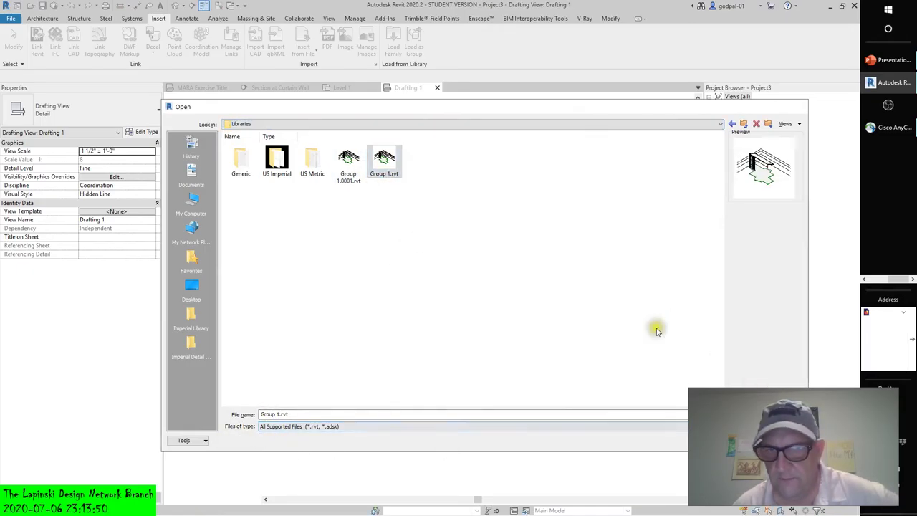
pyautogui.press('Return')
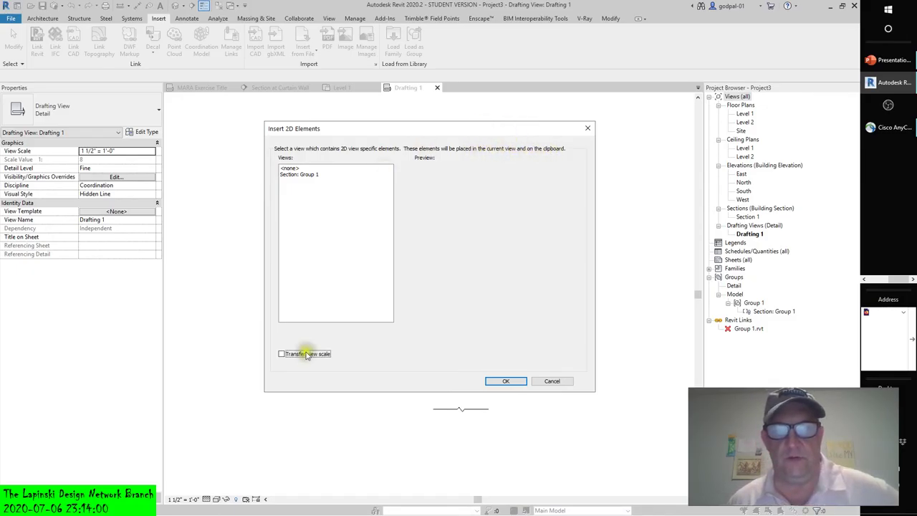
# Insert with Transfer view scale checked, then dismiss the unable-to-copy error
pyautogui.click(281, 354)
pyautogui.click(506, 381)
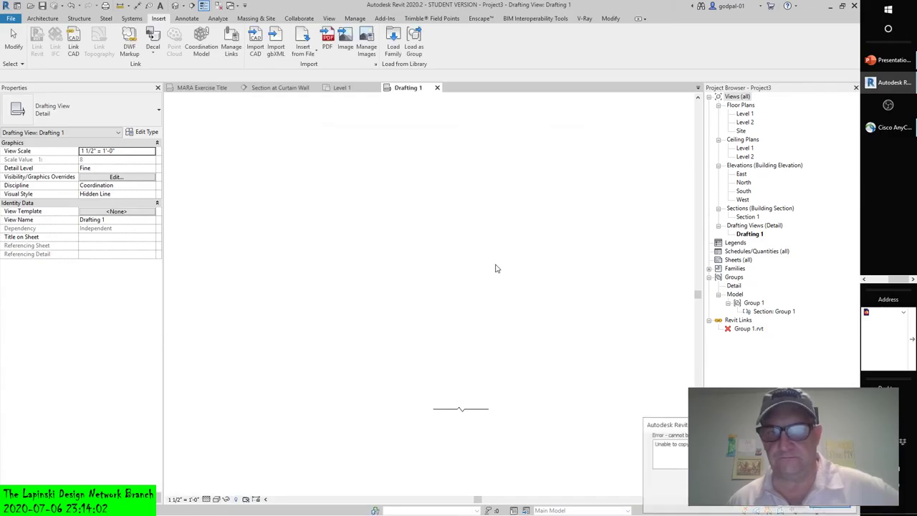
pyautogui.click(826, 508)
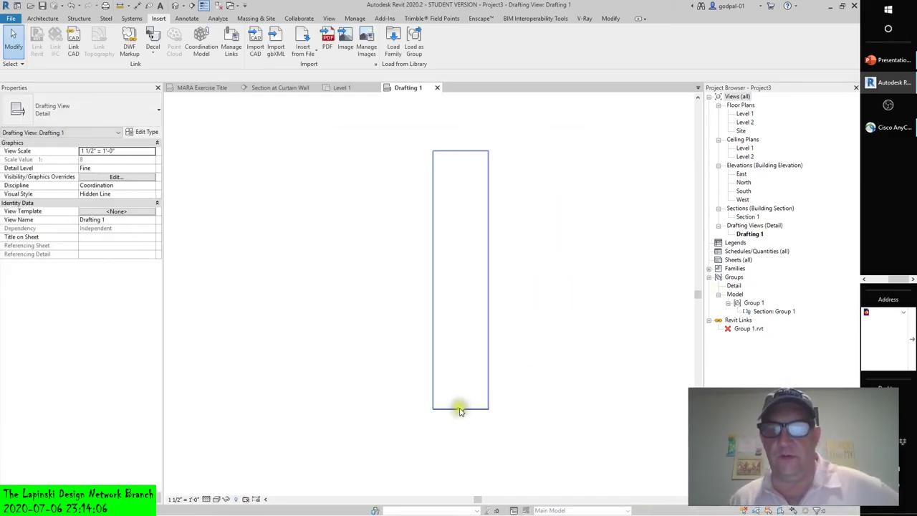
# Dismiss the undo list, close Drafting 1, and switch to Project3's Level 1 plan
pyautogui.click(79, 6)
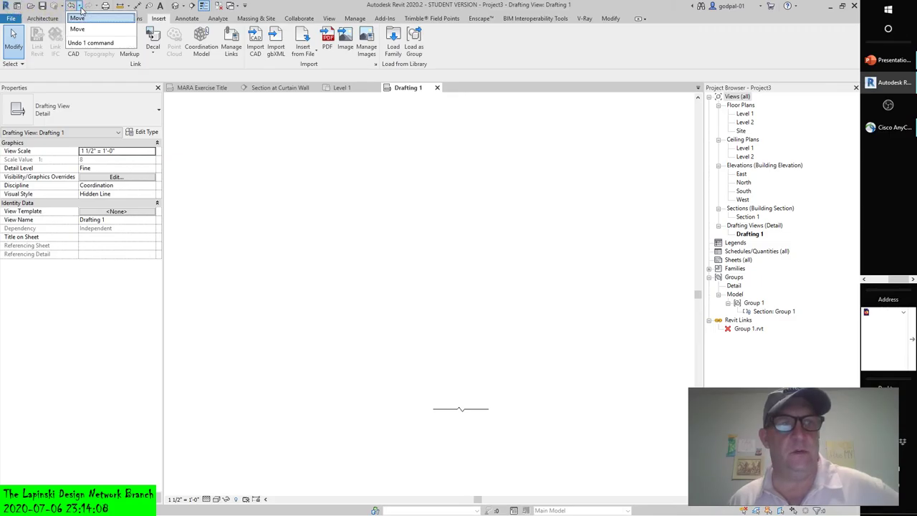
pyautogui.click(83, 46)
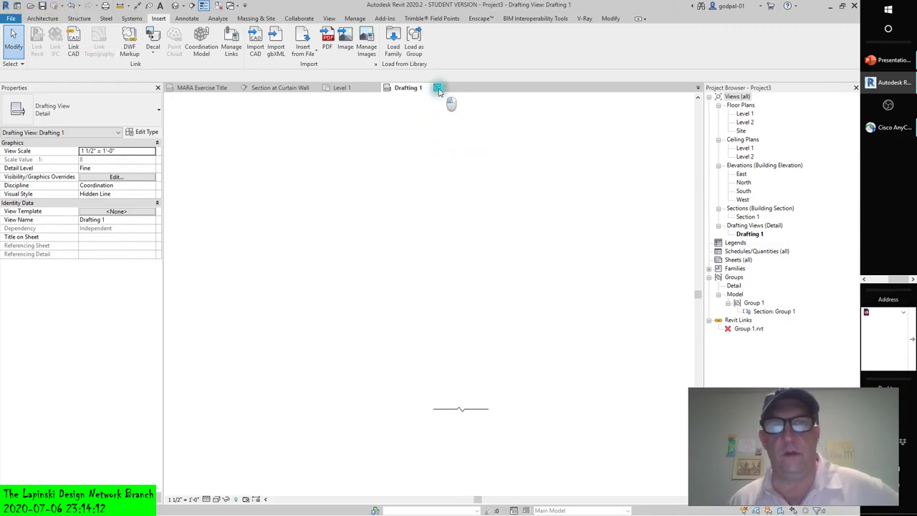
pyautogui.click(437, 88)
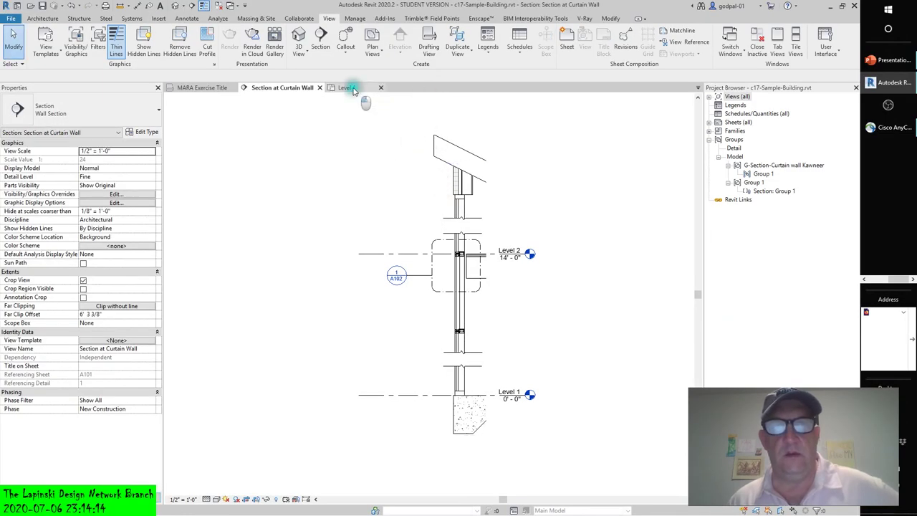
pyautogui.click(347, 88)
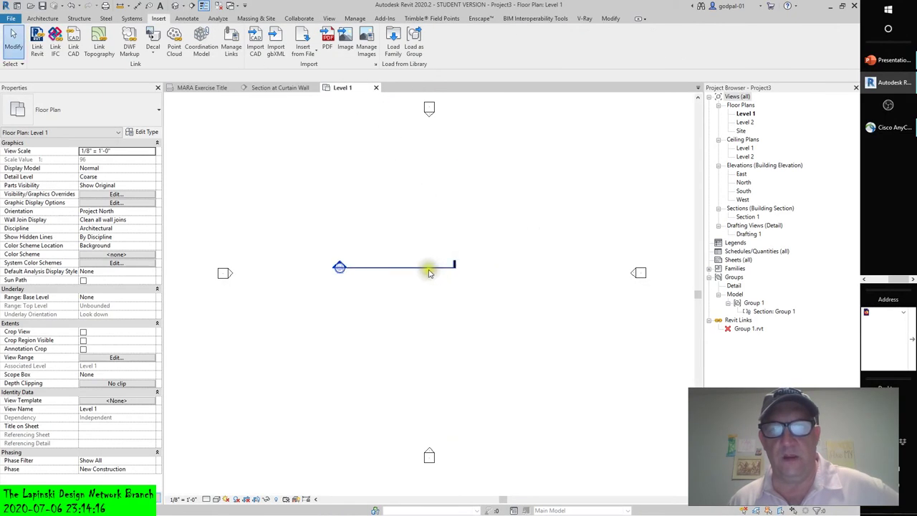
# Delete the Section 1 section line and its view from the Level 1 plan
pyautogui.click(427, 270)
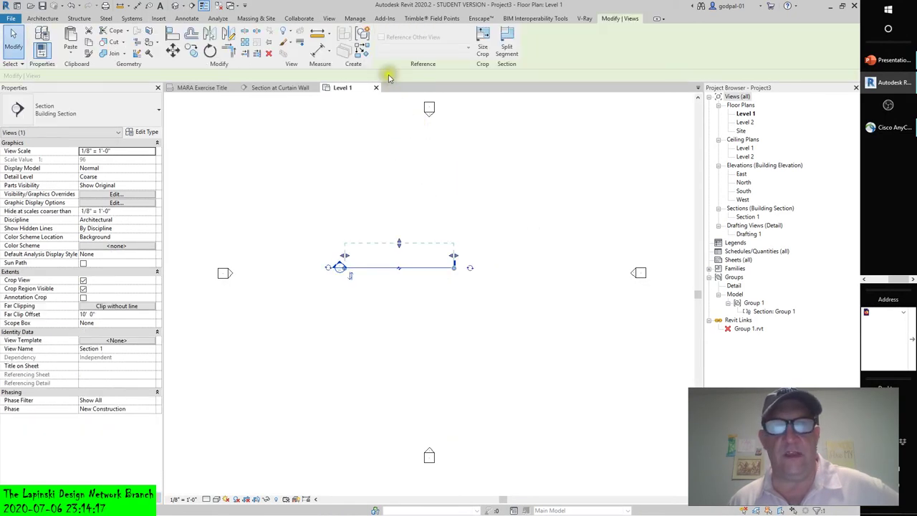
pyautogui.click(265, 56)
pyautogui.click(472, 295)
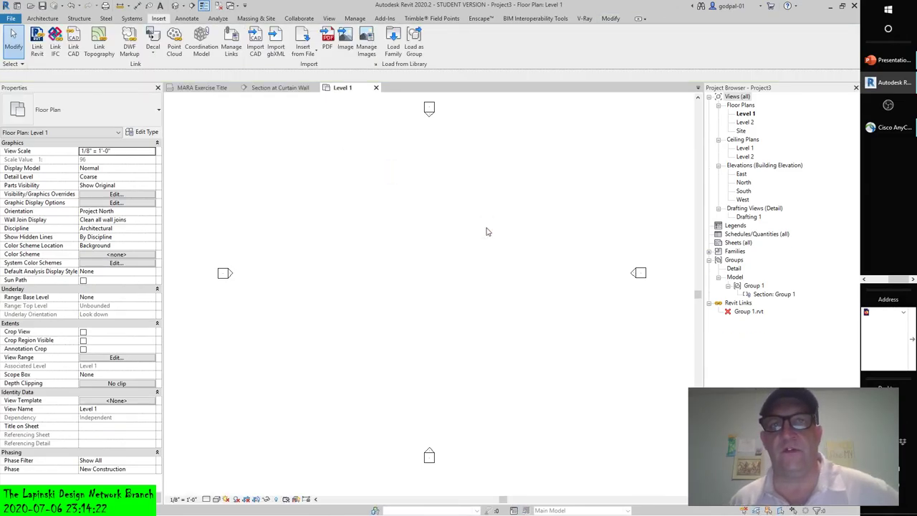
pyautogui.moveTo(454, 272); pyautogui.dragTo(463, 276, button='middle')
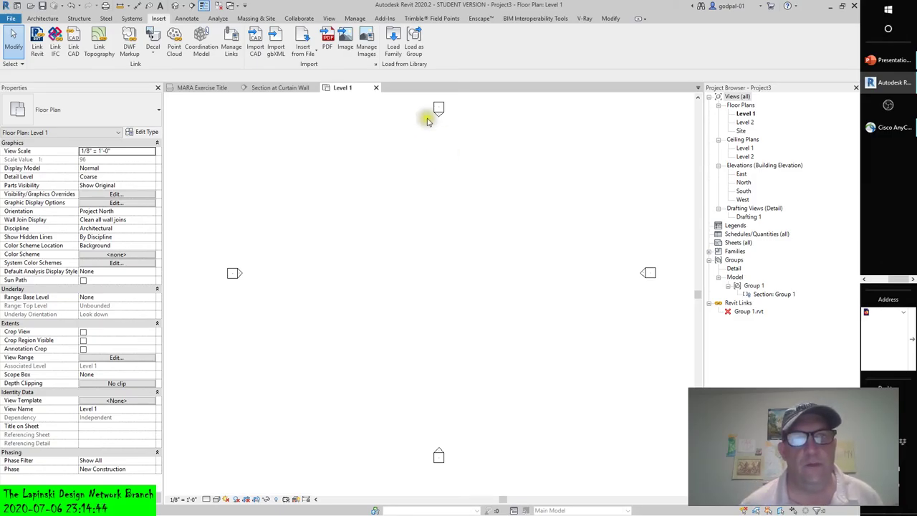
# Close Project3's Level 1 view, discarding changes without saving
pyautogui.click(377, 87)
pyautogui.click(448, 264)
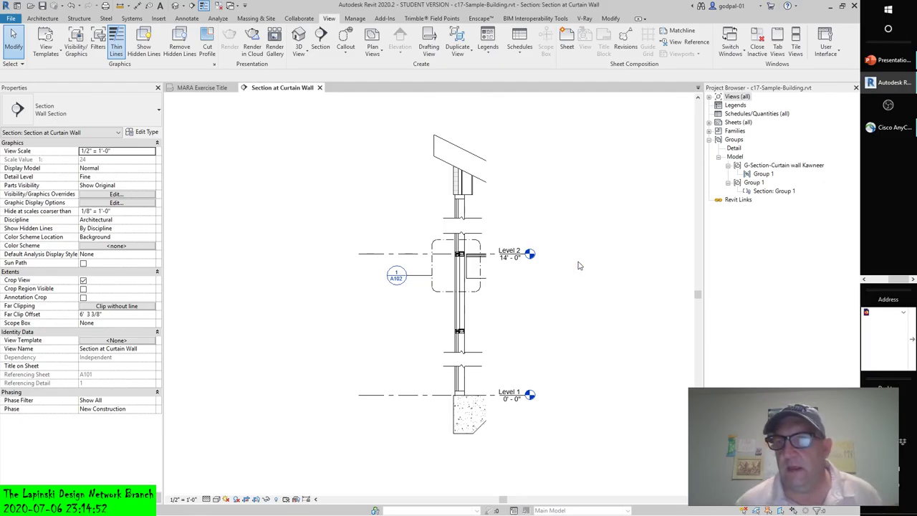
# Open c17_JambDetail.rvt from D:\1_Revit Instructional Lecture & Lab Files\c17 Detailing
pyautogui.click(29, 6)
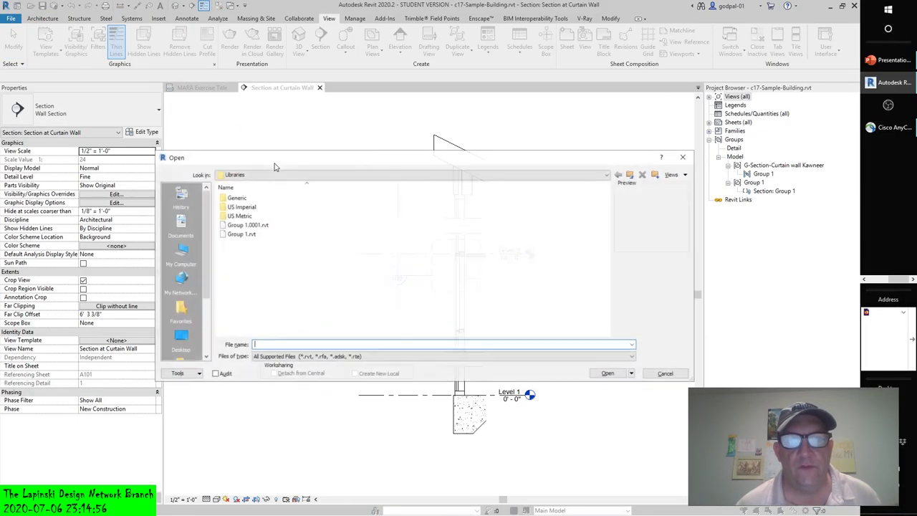
pyautogui.click(278, 175)
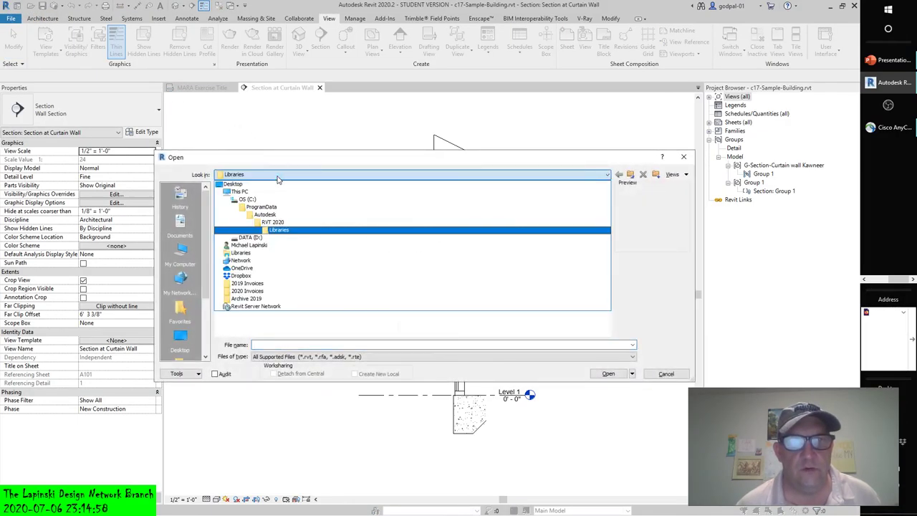
pyautogui.click(255, 238)
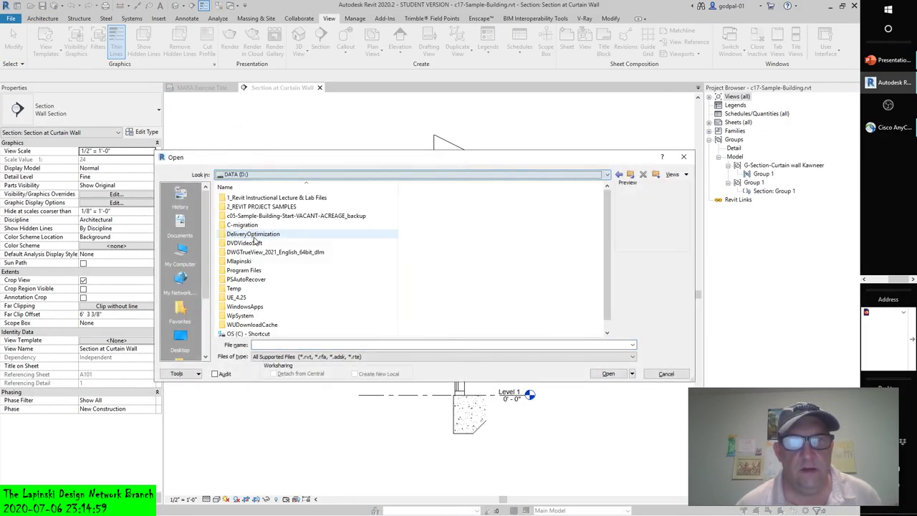
pyautogui.doubleClick(256, 198)
pyautogui.scroll(-2, 254, 216)
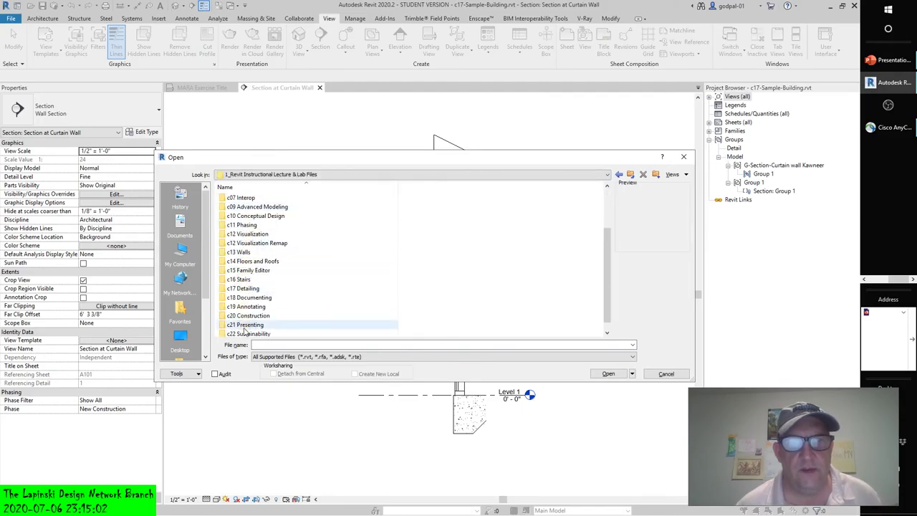
pyautogui.doubleClick(233, 291)
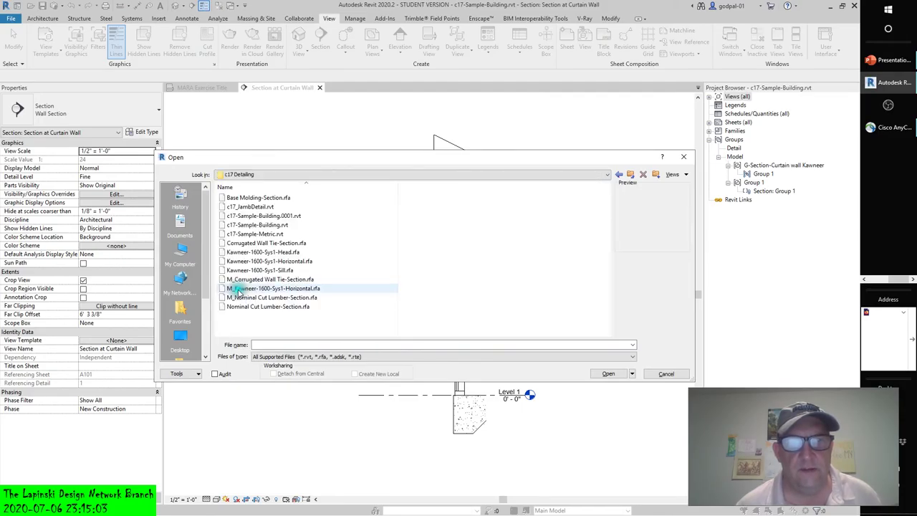
pyautogui.click(250, 206)
pyautogui.click(608, 373)
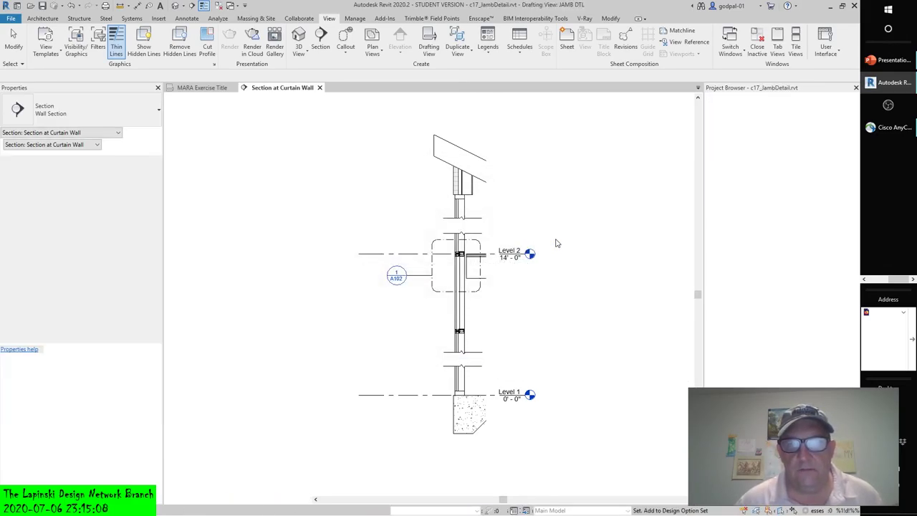
# Zoom out to review the JAMB DTL detail, then return to Section at Curtain Wall
pyautogui.scroll(-2, 557, 242)
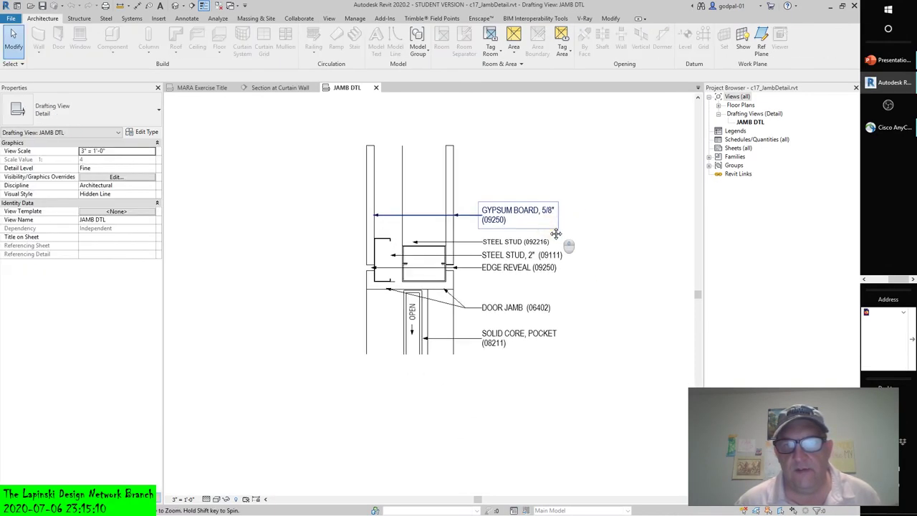
pyautogui.scroll(-2, 435, 350)
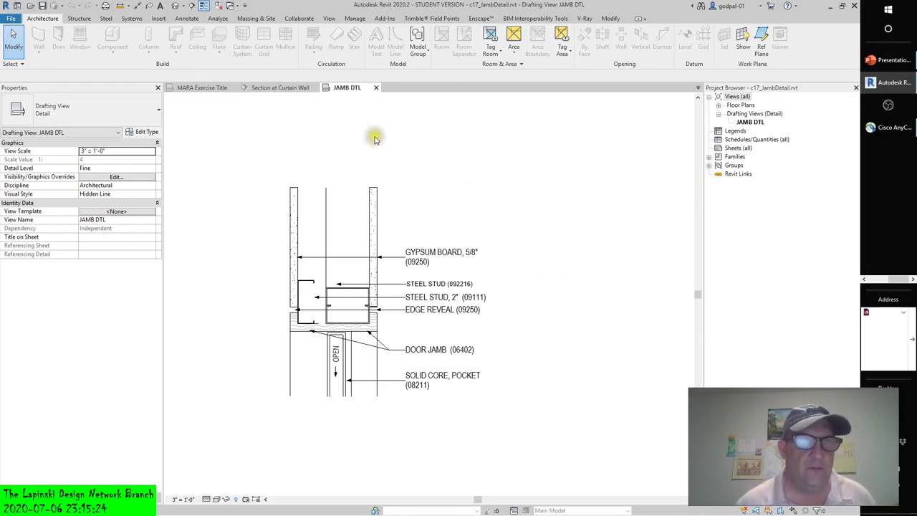
pyautogui.click(291, 91)
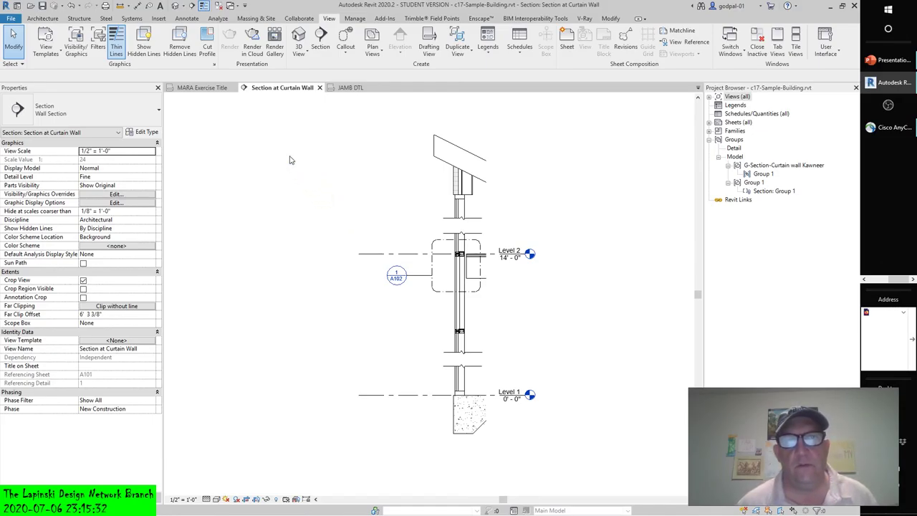
# Create a drafting view named 'Jamb Detail' at 1 1/2" = 1'-0" scale
pyautogui.click(430, 46)
pyautogui.write('S')
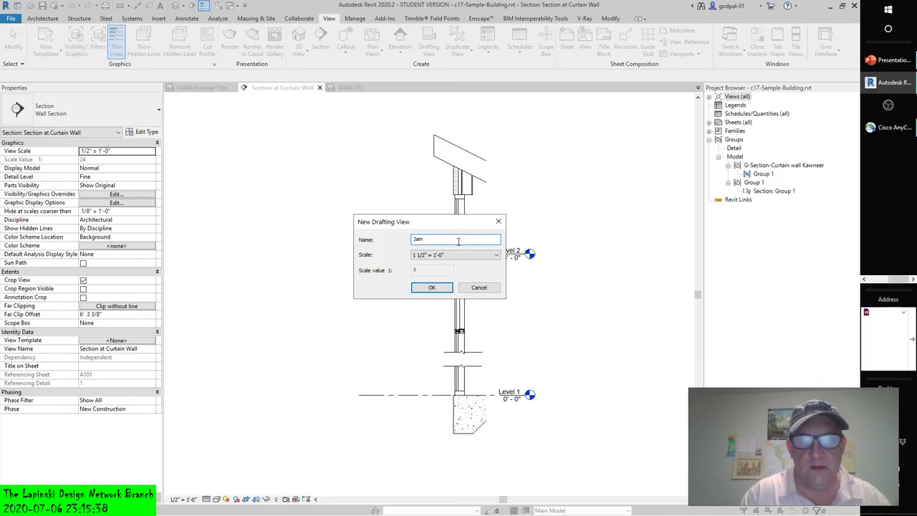
pyautogui.write('amb Detail')
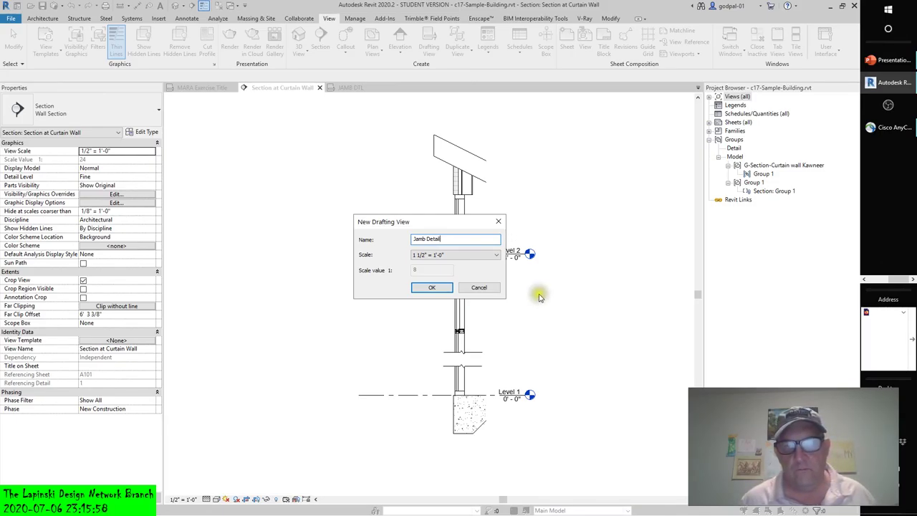
pyautogui.click(434, 288)
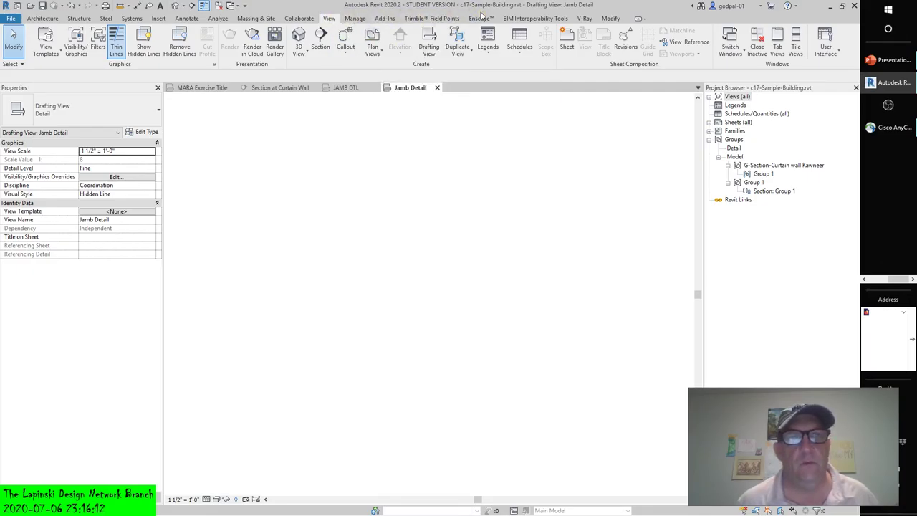
# Start Insert 2D Elements from Group 1.rvt in the Libraries folder
pyautogui.click(158, 17)
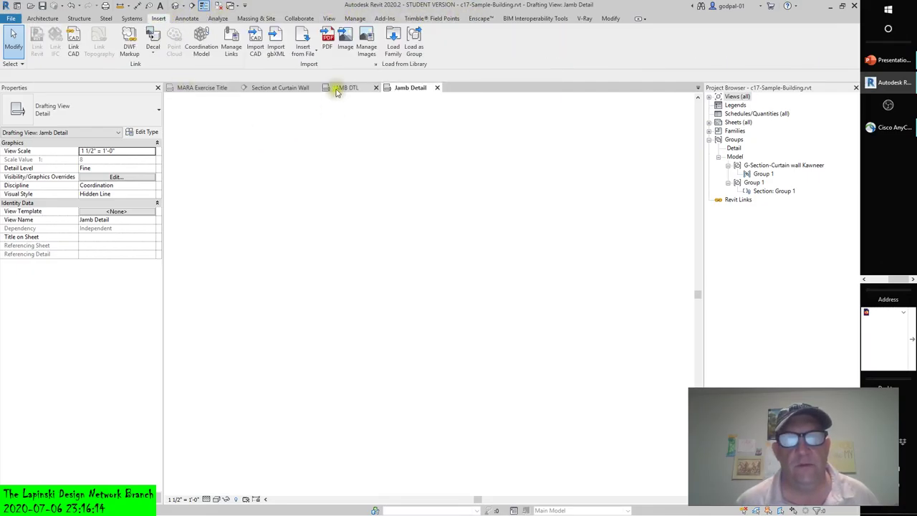
pyautogui.click(310, 56)
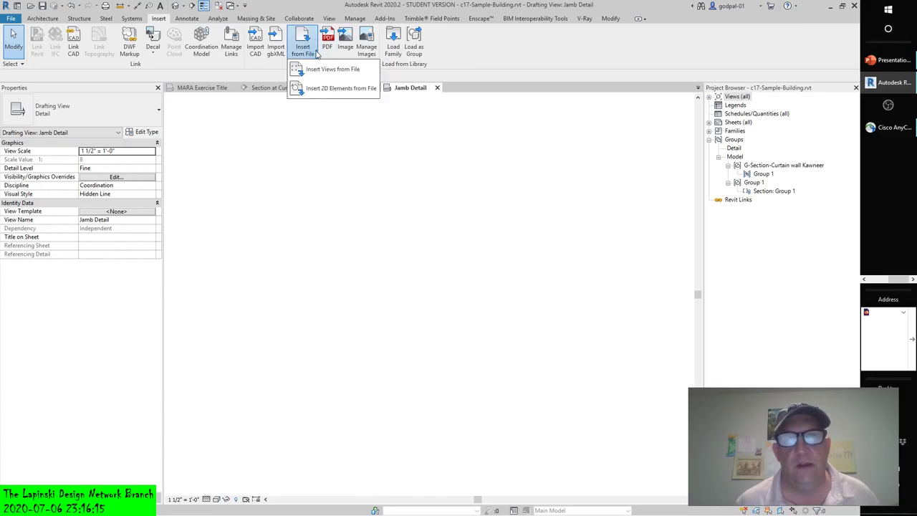
pyautogui.click(321, 88)
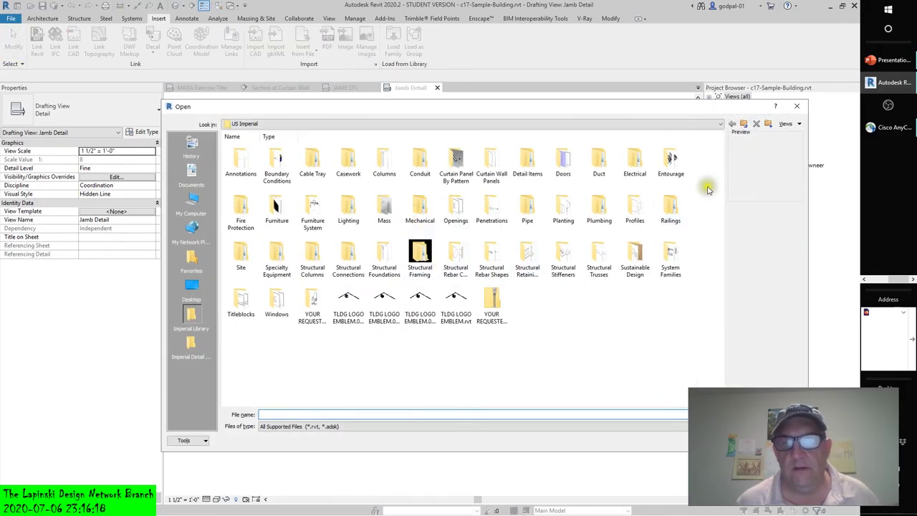
pyautogui.click(744, 124)
pyautogui.click(386, 162)
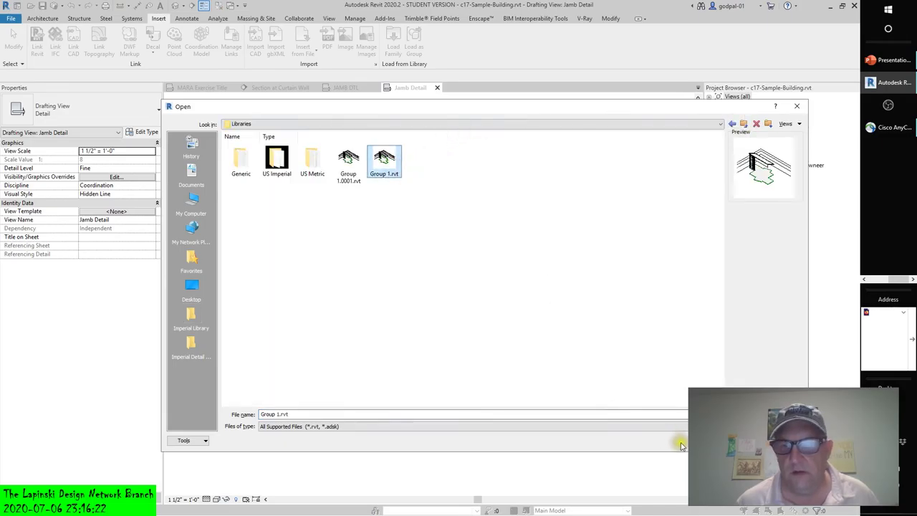
pyautogui.press('Return')
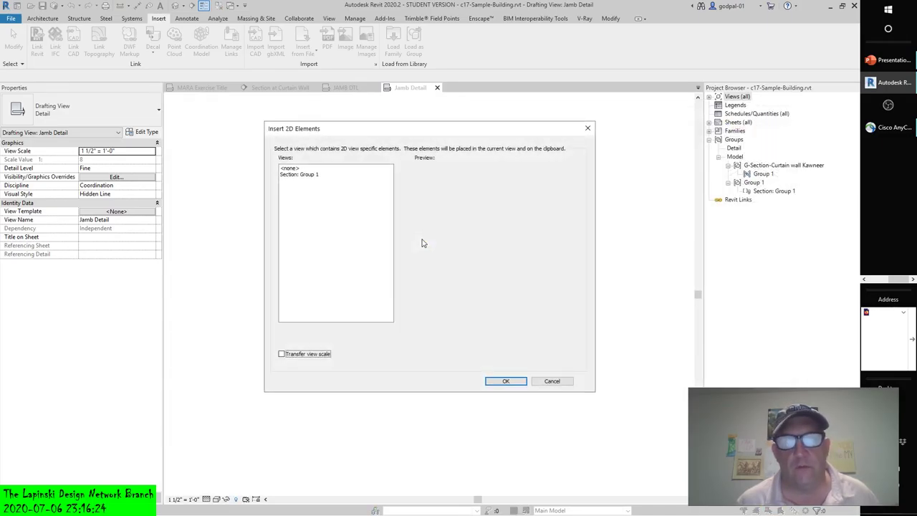
# Cancel the insertion and close the detail file's JAMB DTL view
pyautogui.click(549, 381)
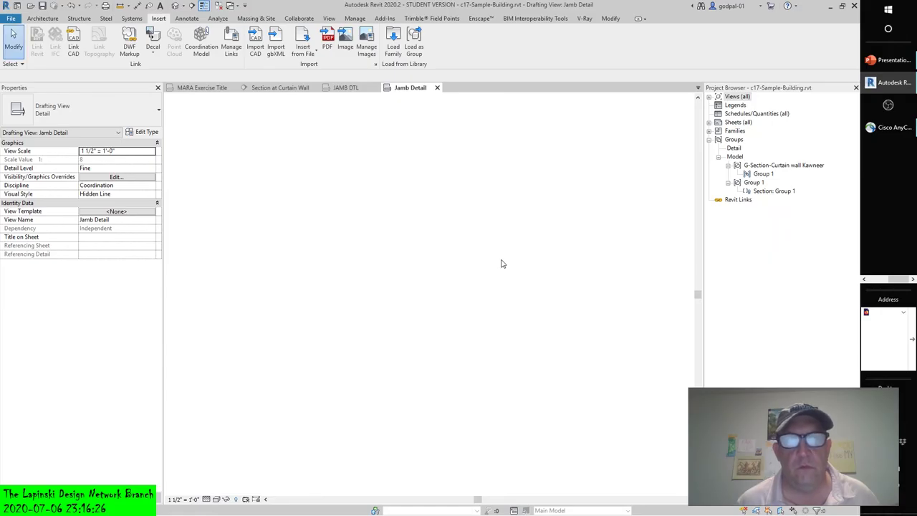
pyautogui.click(350, 88)
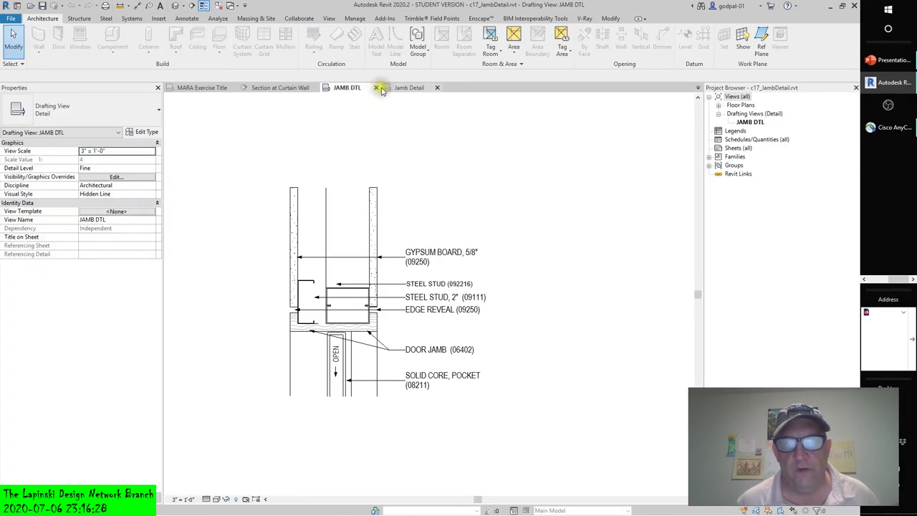
pyautogui.click(377, 87)
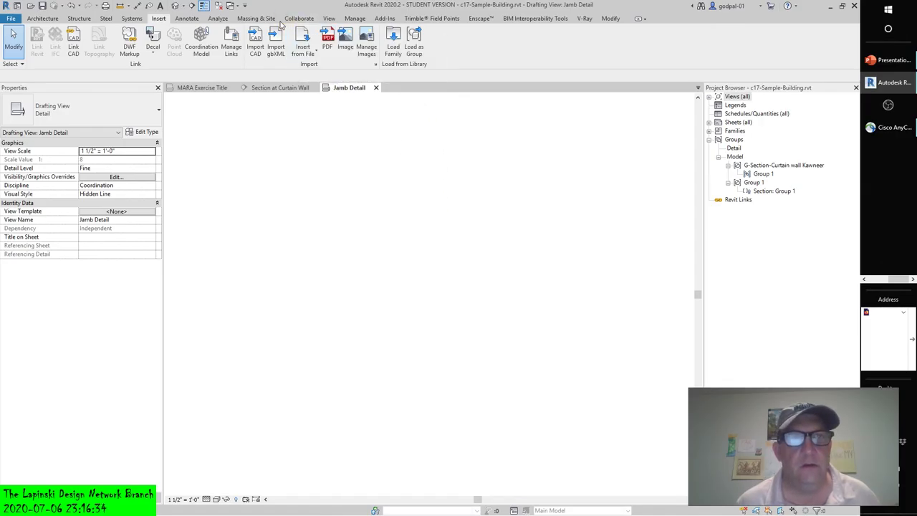
# Start Insert 2D Elements from File and browse to the Revit Instructional Lecture & Lab Files folder on D:
pyautogui.click(304, 45)
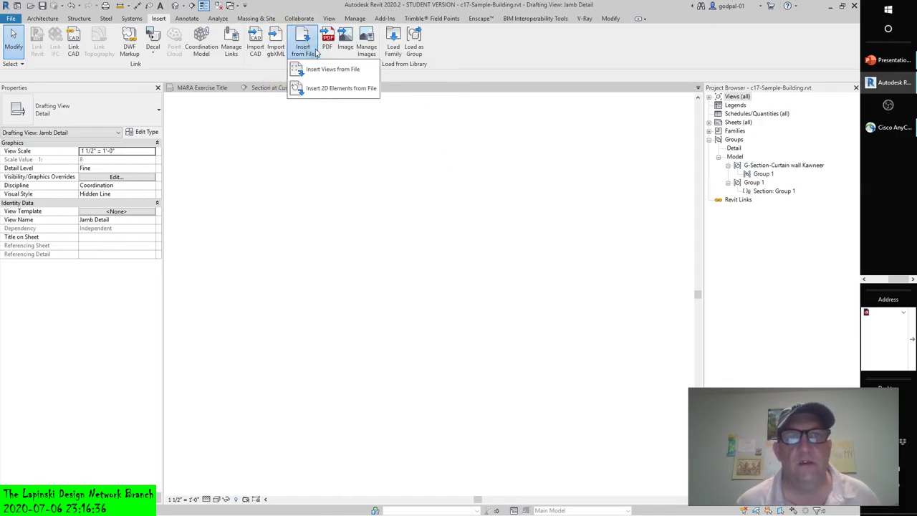
pyautogui.click(326, 66)
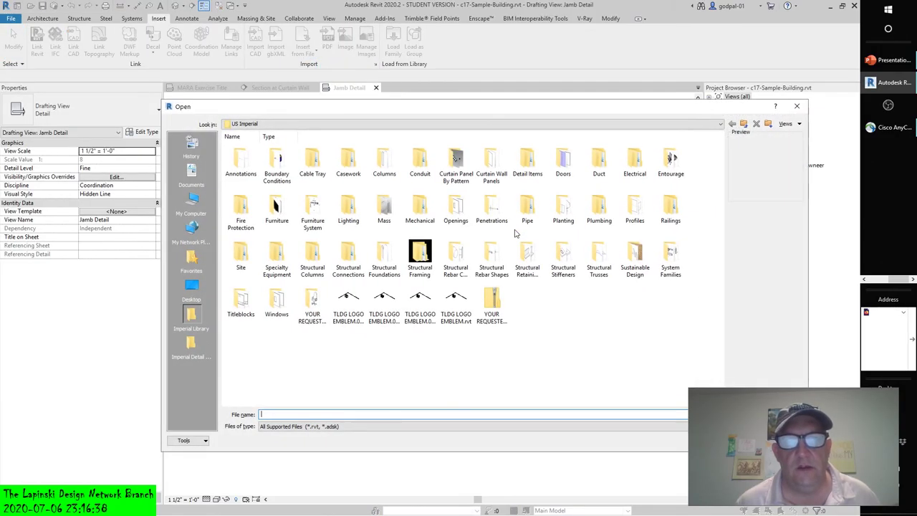
pyautogui.click(191, 202)
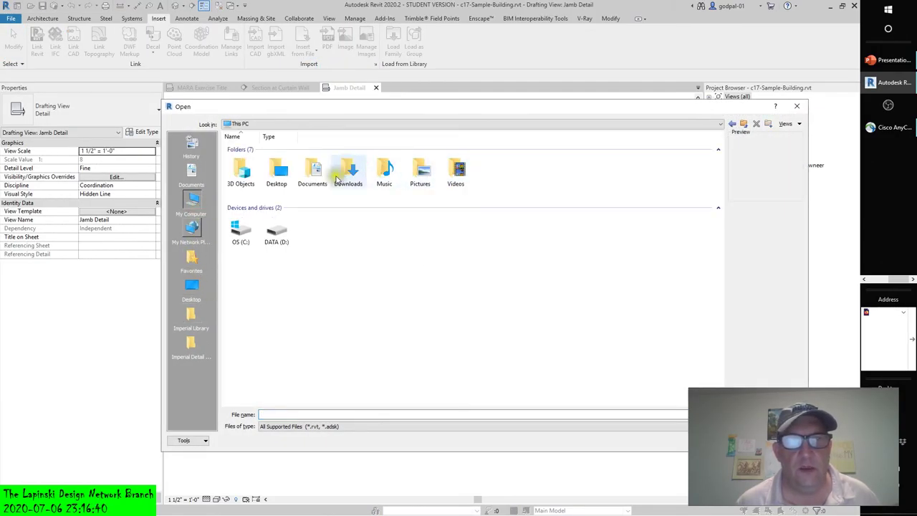
pyautogui.doubleClick(277, 228)
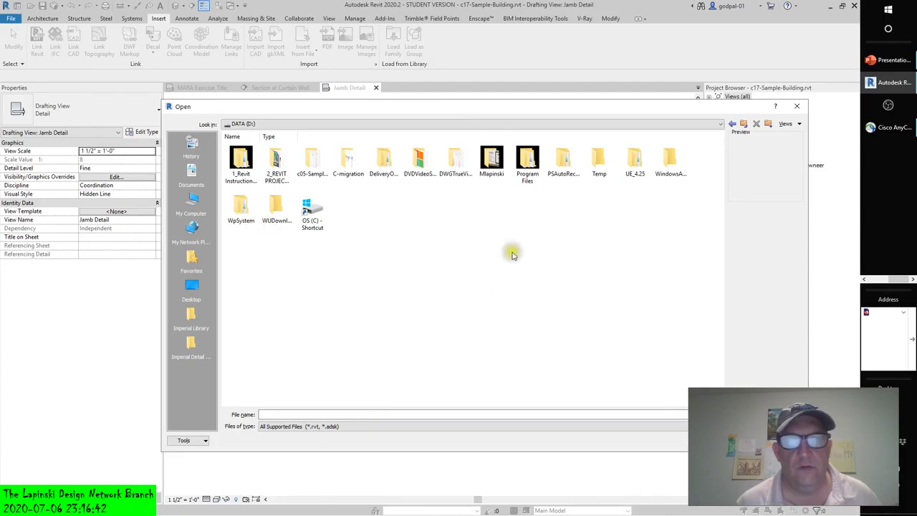
pyautogui.doubleClick(242, 159)
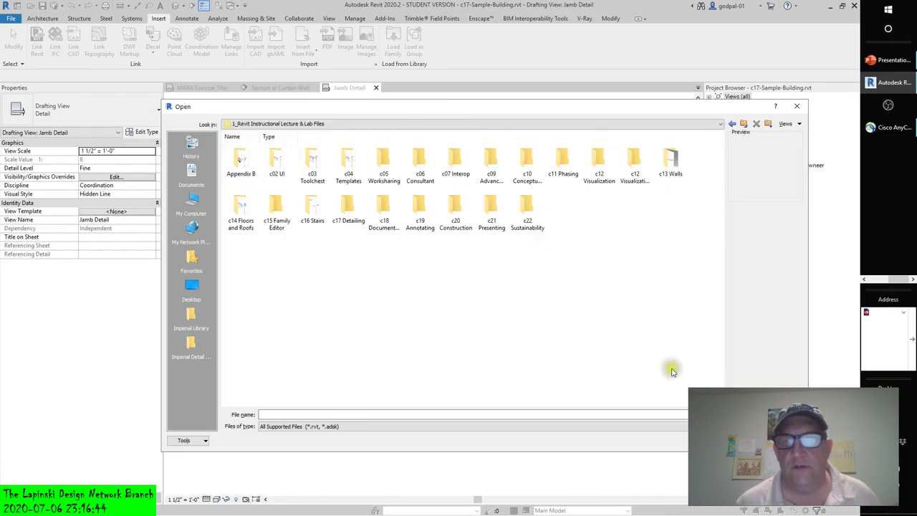
# Open c17_JambDetail.rvt from the c17 Detailing folder and insert its Drafting View: JAMB DTL
pyautogui.click(799, 124)
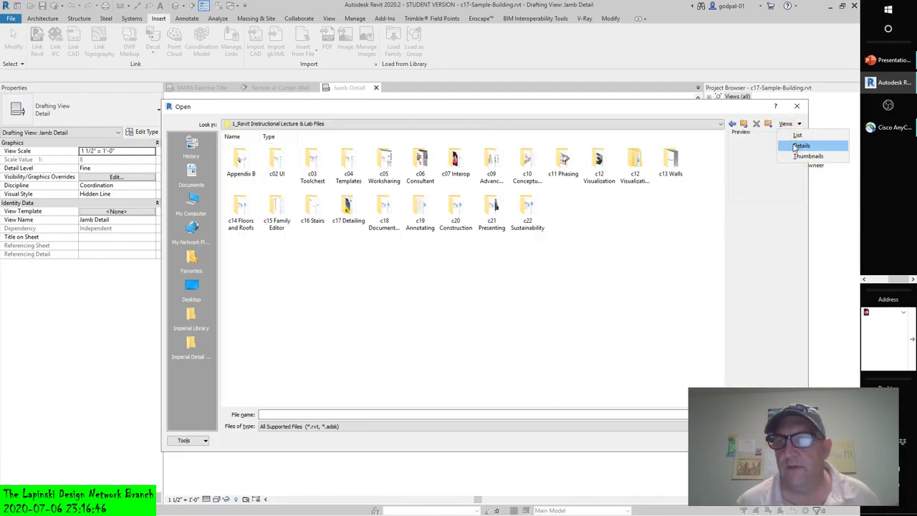
pyautogui.click(801, 146)
pyautogui.click(342, 137)
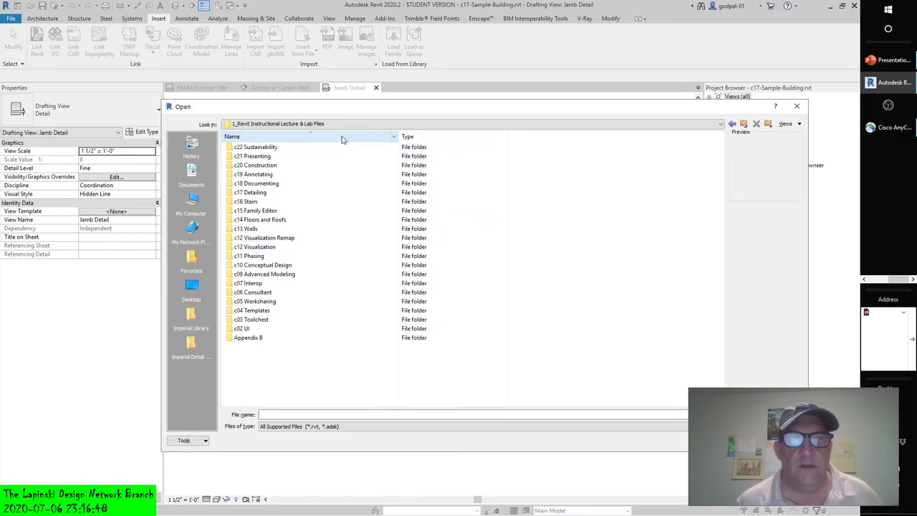
pyautogui.click(338, 137)
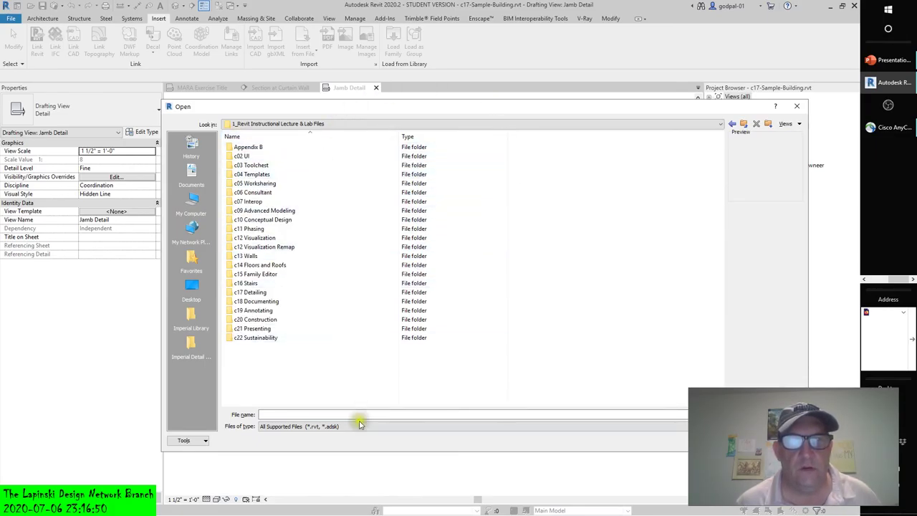
pyautogui.doubleClick(256, 292)
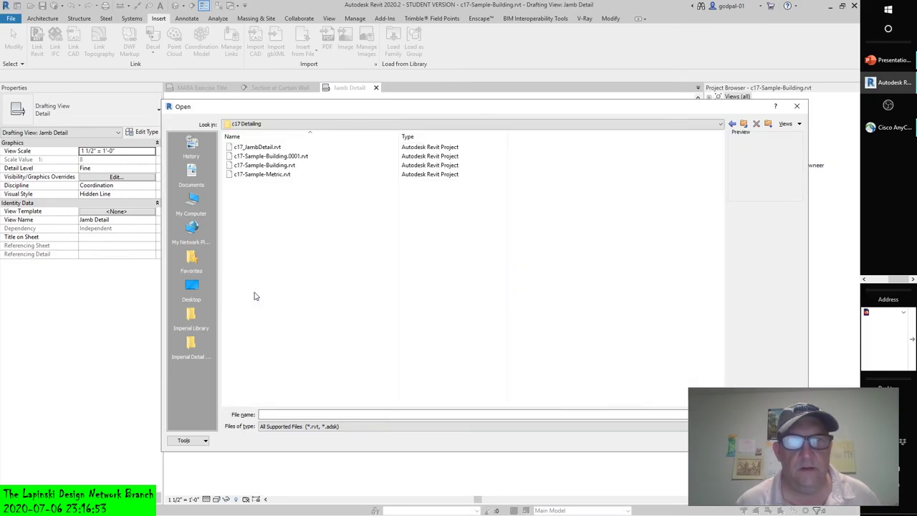
pyautogui.click(257, 146)
pyautogui.click(745, 415)
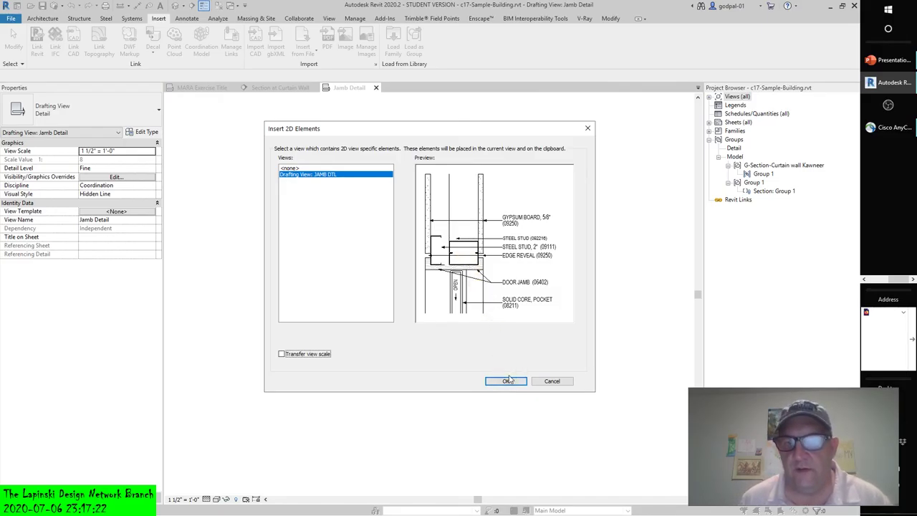
pyautogui.click(508, 380)
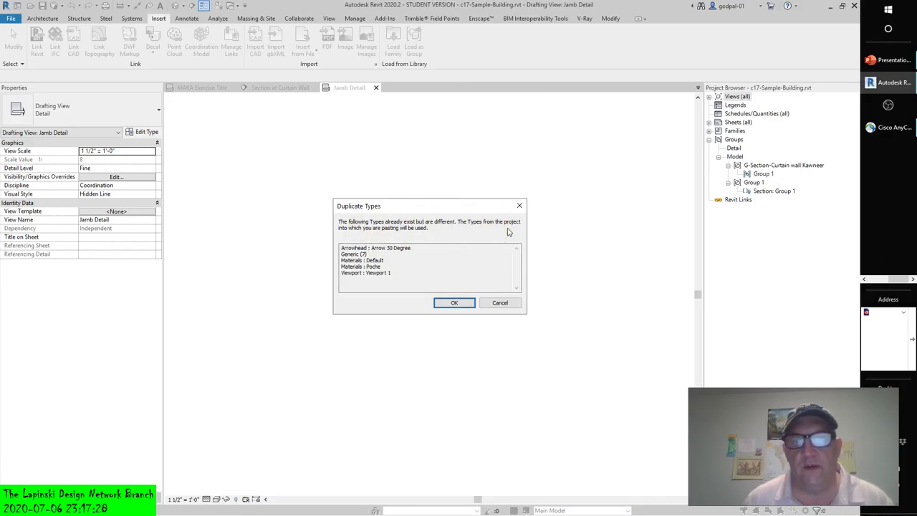
# Accept the duplicate types, place the jamb detail in the view, and zoom to fit
pyautogui.click(455, 302)
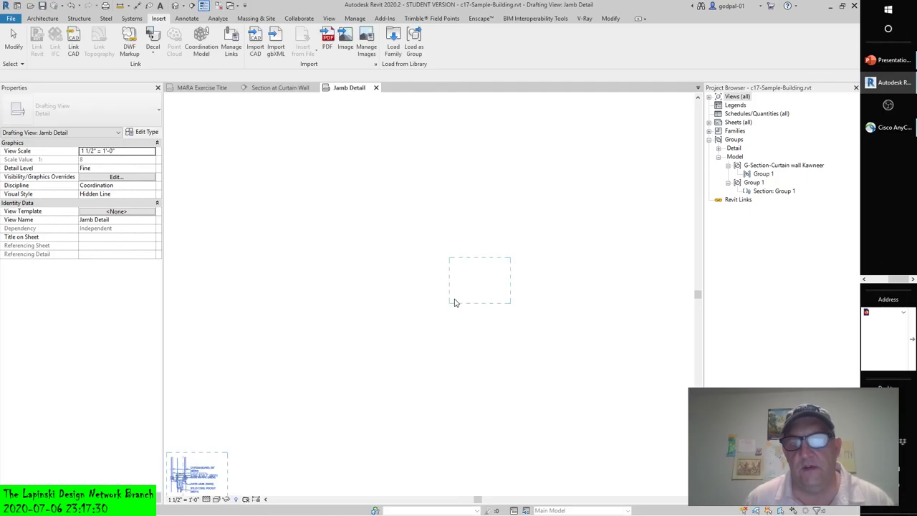
pyautogui.moveTo(308, 416); pyautogui.dragTo(445, 235, button='middle')
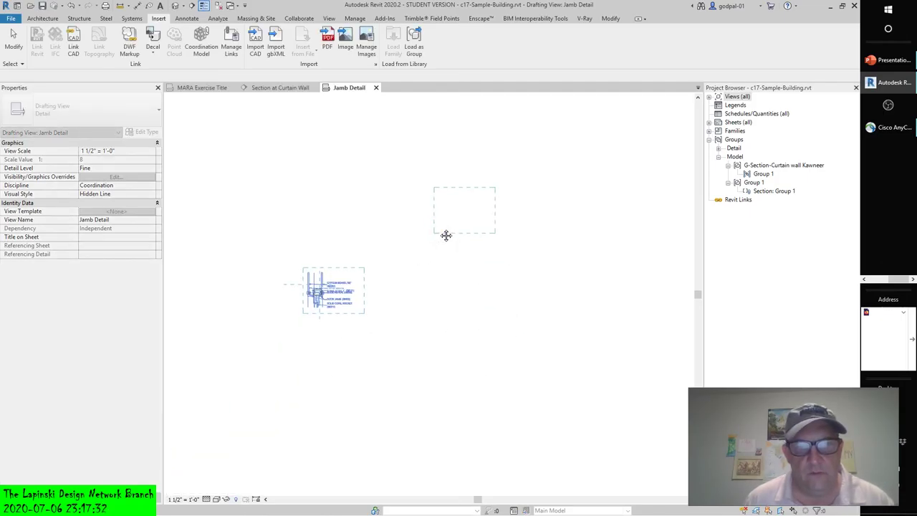
pyautogui.click(494, 190)
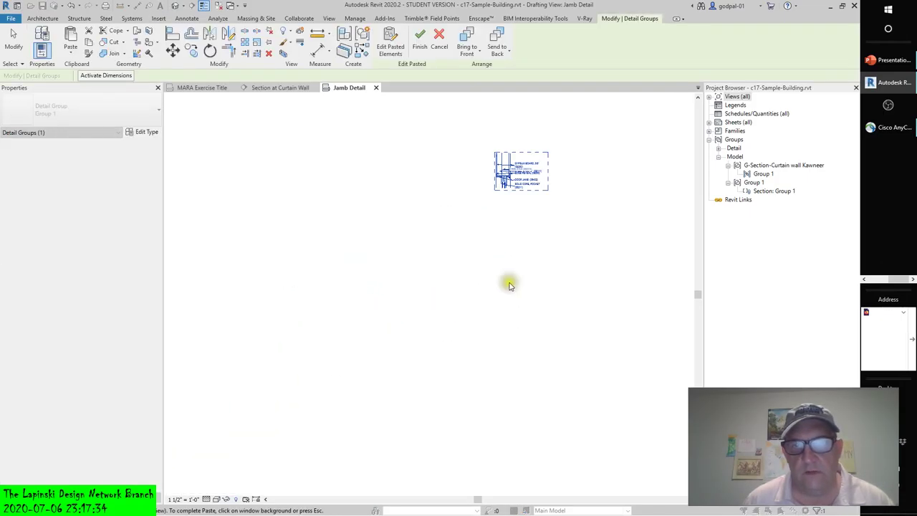
pyautogui.press('z')
pyautogui.press('f')
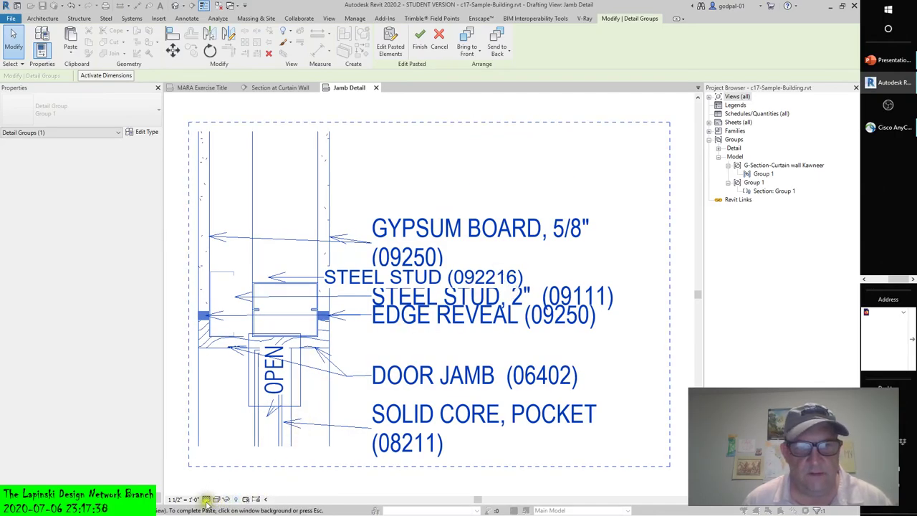
# Set the Jamb Detail view scale to 3" = 1'-0" and finish placing the detail
pyautogui.click(183, 500)
pyautogui.click(189, 321)
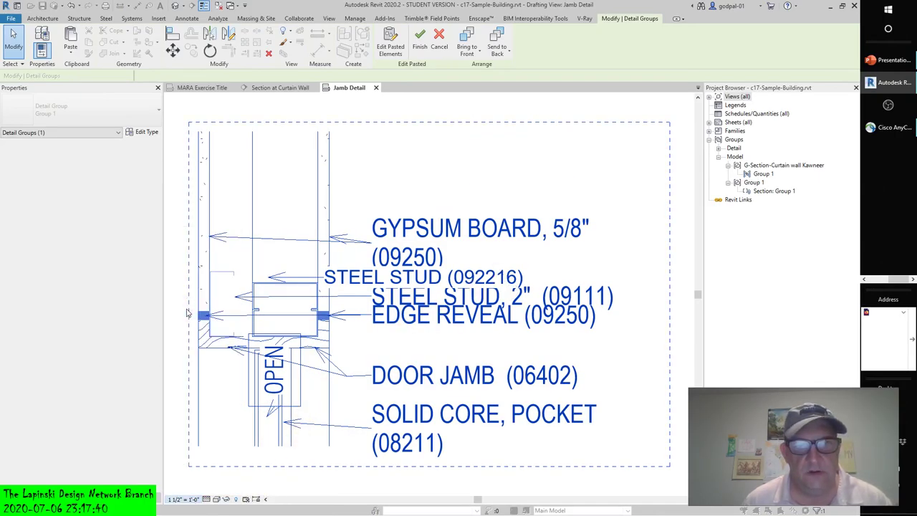
pyautogui.click(190, 501)
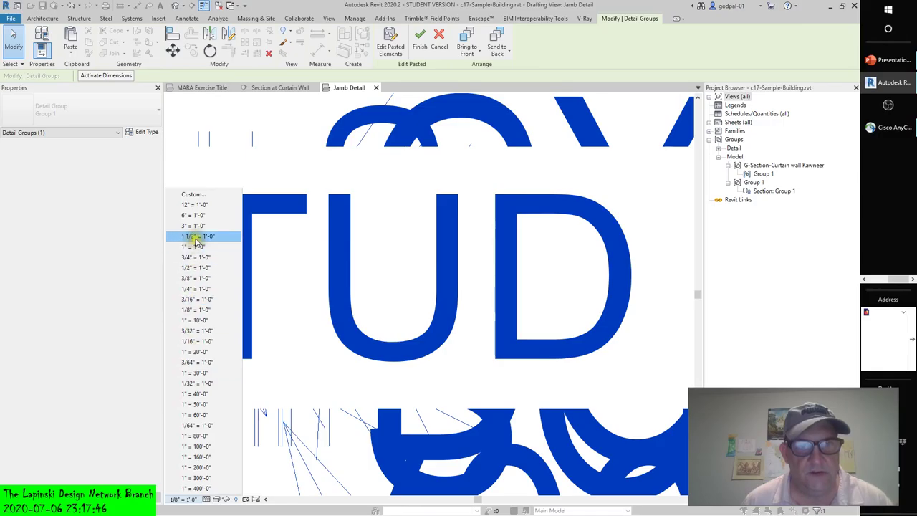
pyautogui.click(290, 252)
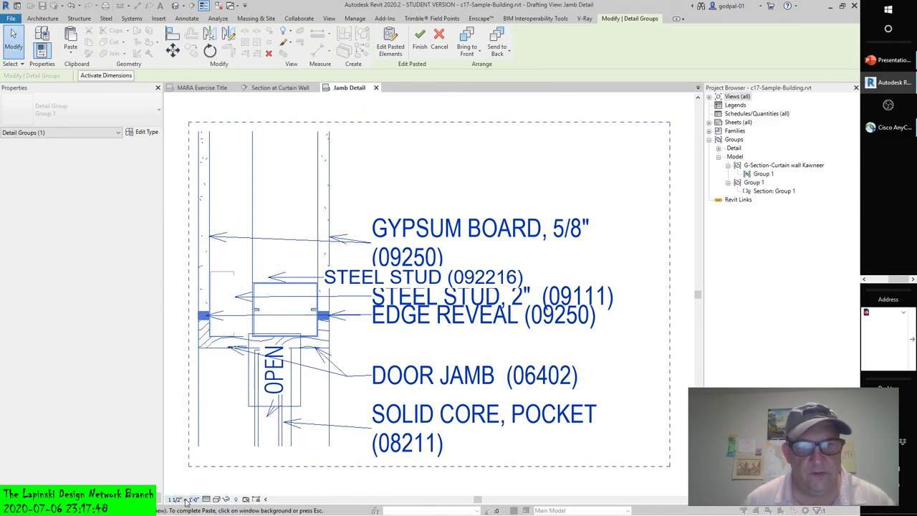
pyautogui.click(188, 500)
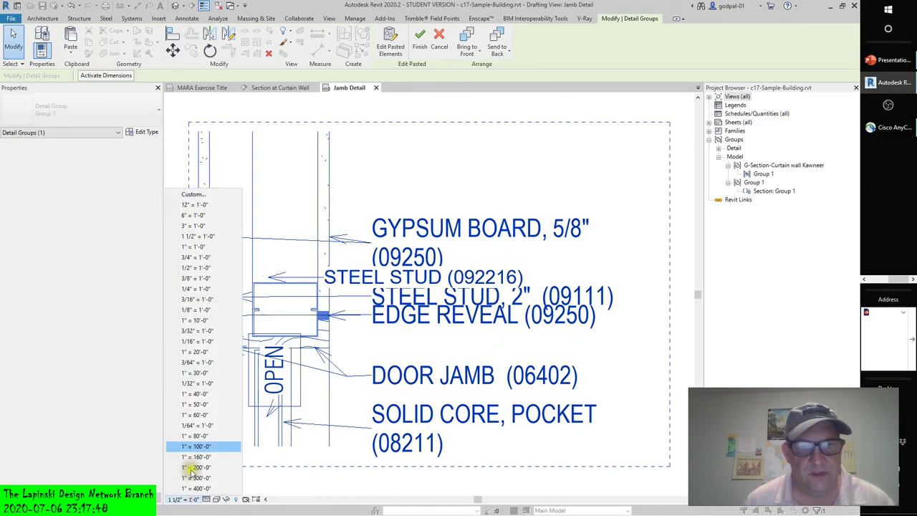
pyautogui.click(193, 227)
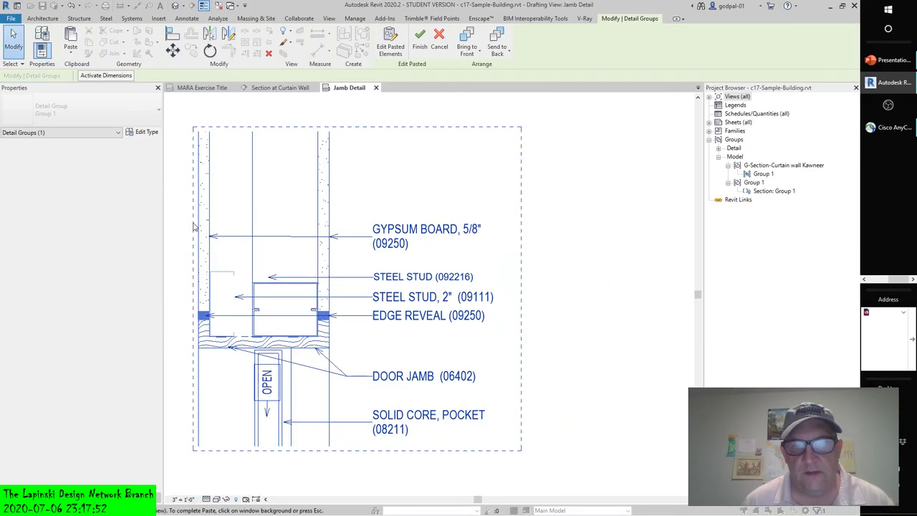
pyautogui.click(617, 260)
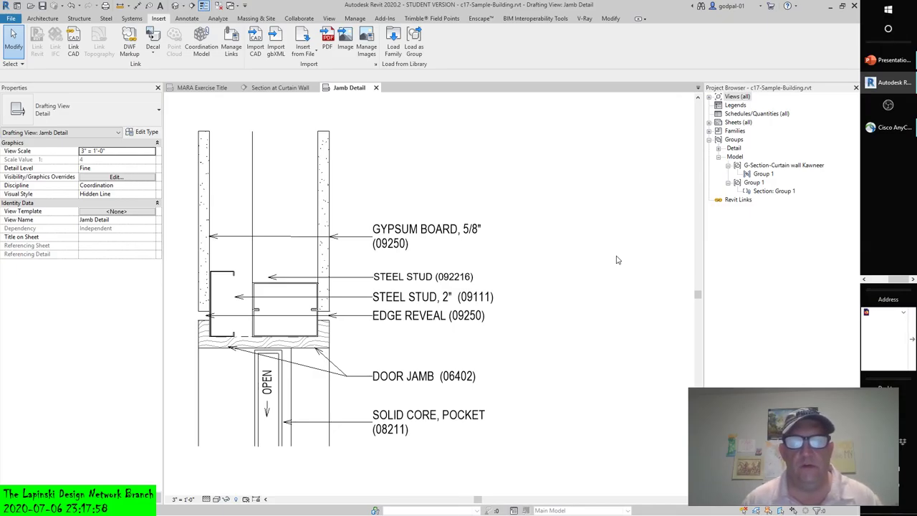
pyautogui.moveTo(518, 268); pyautogui.dragTo(554, 260, button='middle')
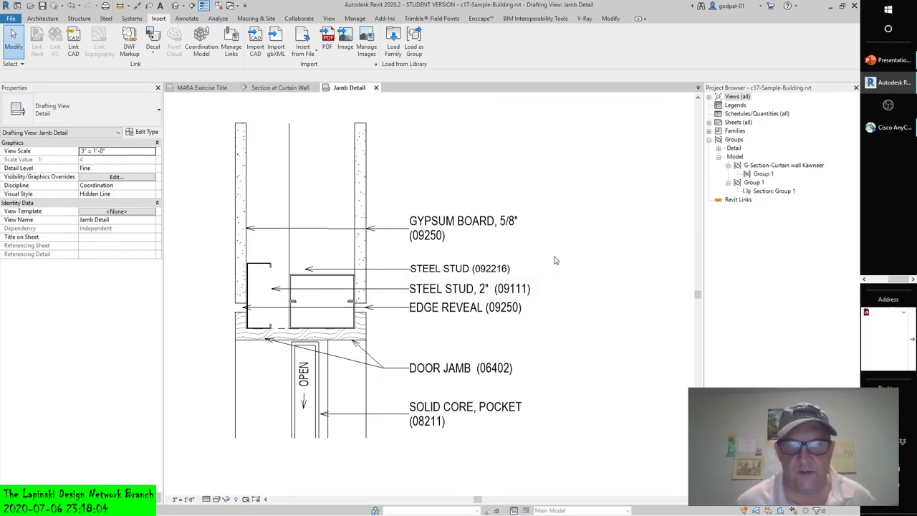
pyautogui.click(355, 254)
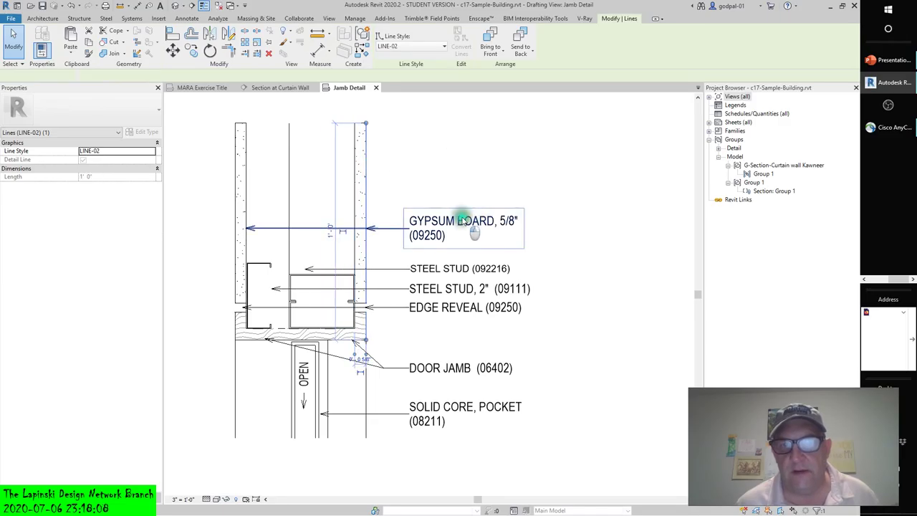
pyautogui.click(511, 172)
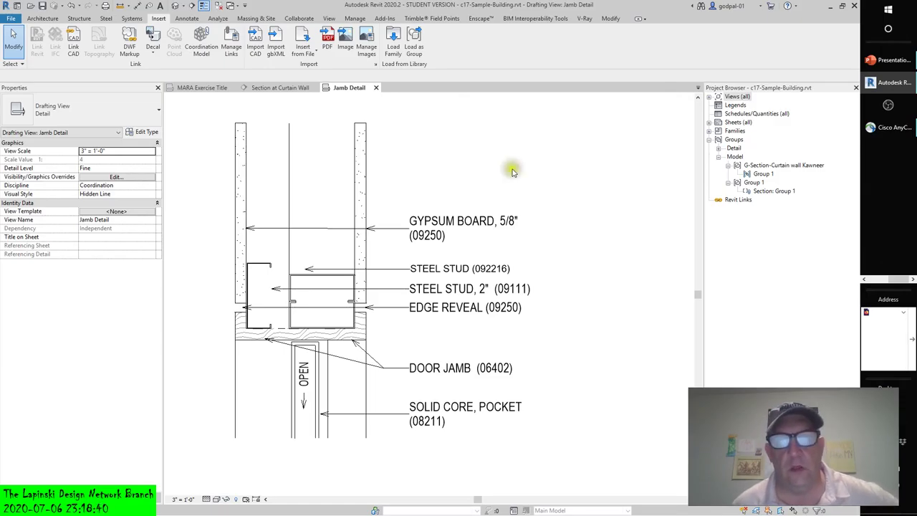
pyautogui.moveTo(566, 263)
pyautogui.mouseDown(button='middle')
pyautogui.moveTo(575, 262)
pyautogui.moveTo(563, 260)
pyautogui.mouseUp(button='middle')
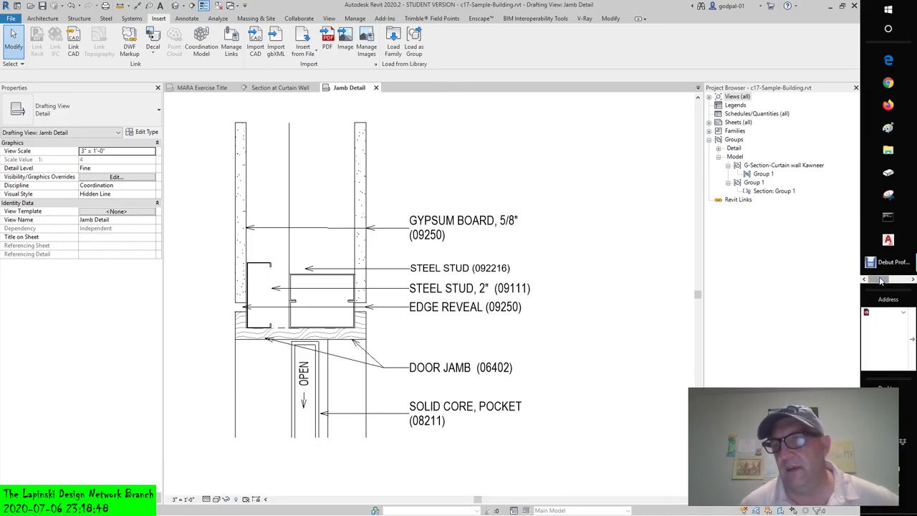
# Switch to the Debut Professional screen recorder window
pyautogui.click(886, 265)
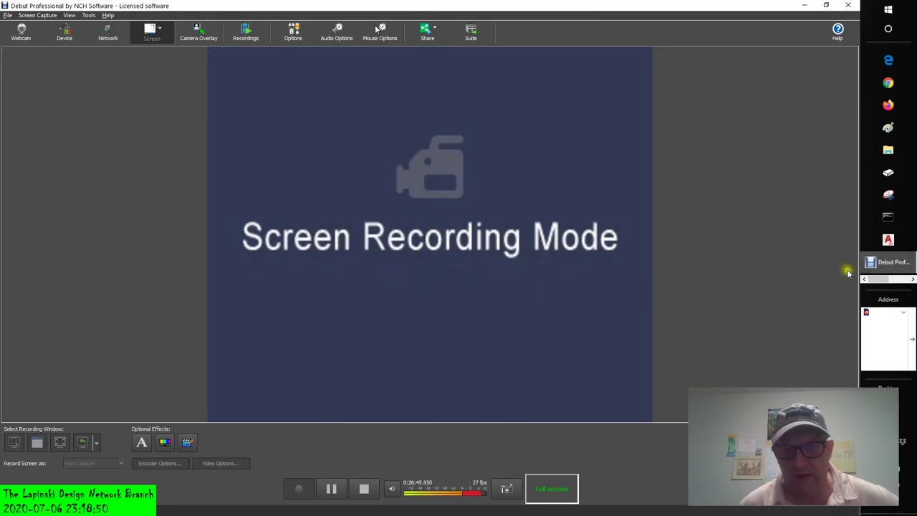